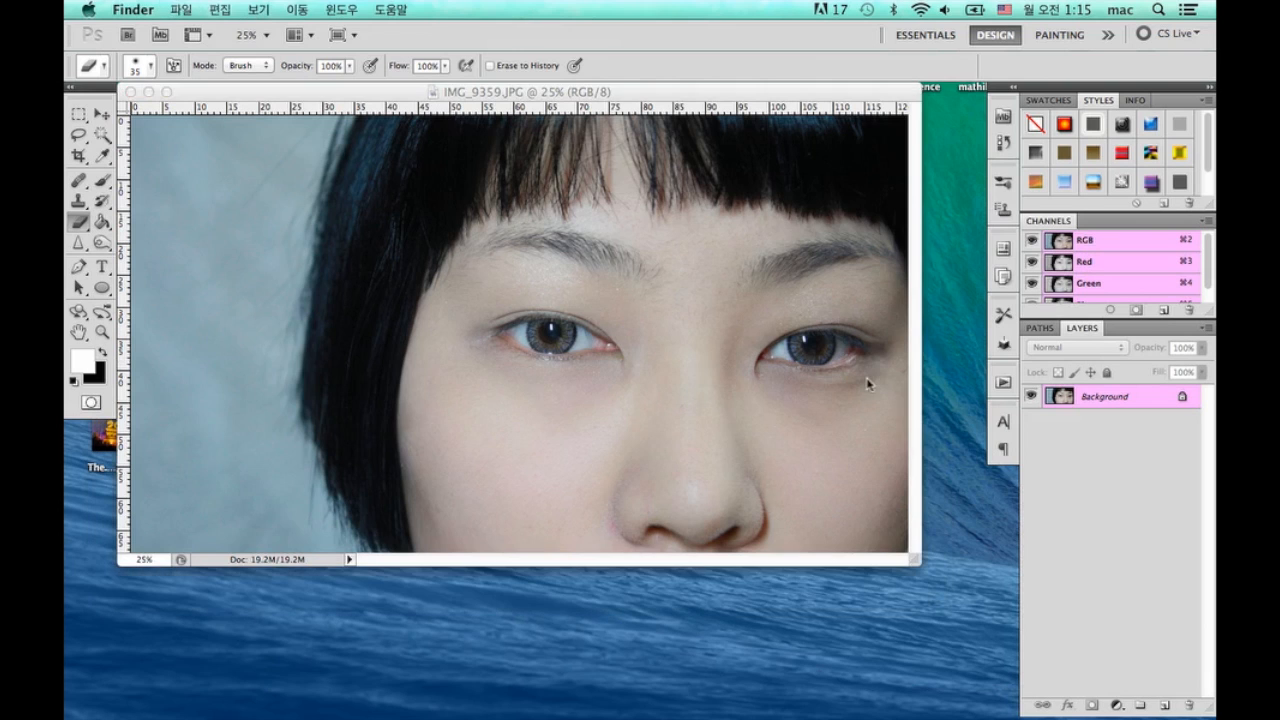
Open the red lens image from the desktop in Photoshop and place its window over the portrait
key(F11)
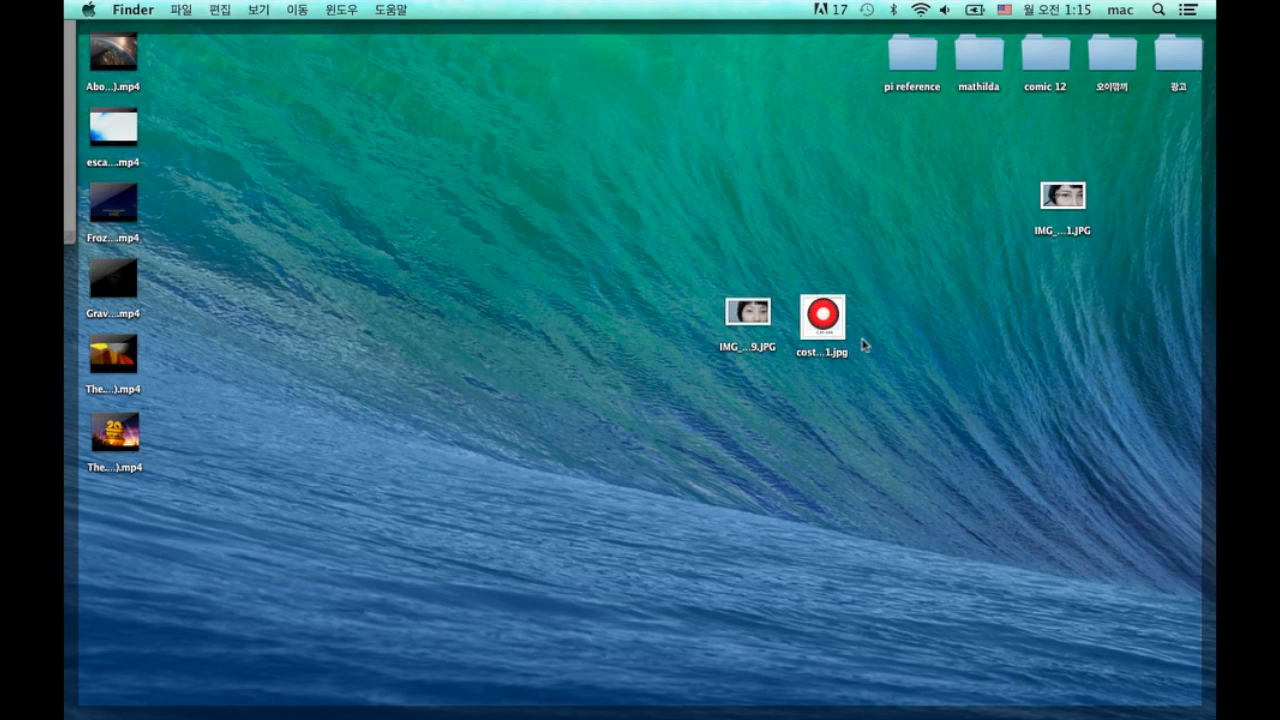
drag(822, 316, 608, 662)
mouse_move(372, 111)
mouse_down()
mouse_move(551, 133)
mouse_move(482, 132)
mouse_up()
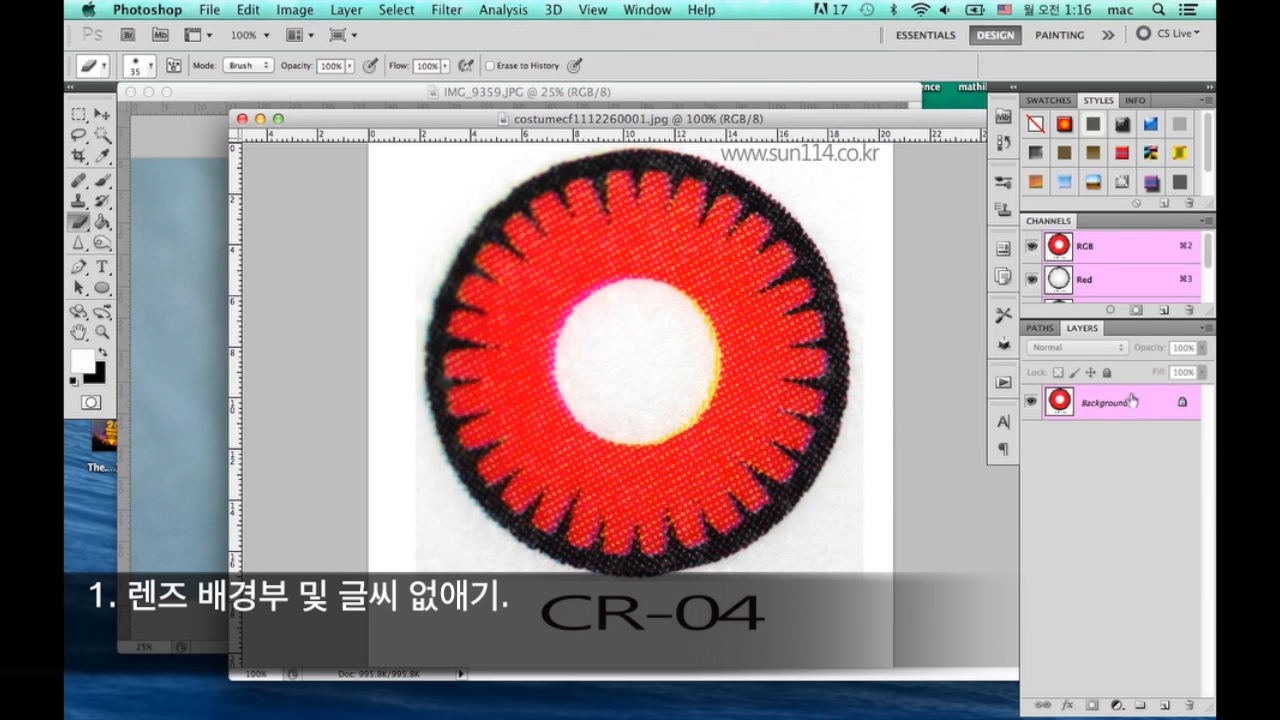
Convert the lens image's background into an editable Layer 0 and add an empty layer beneath it
double_click(1059, 400)
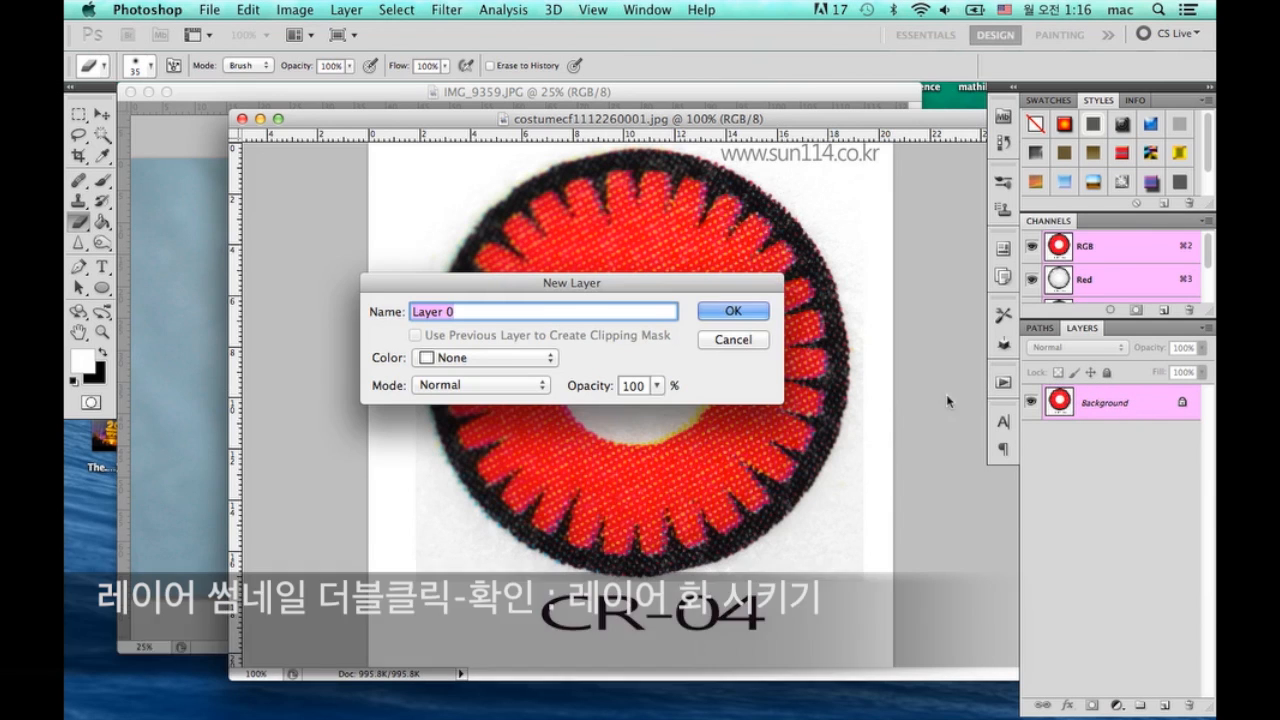
click(733, 311)
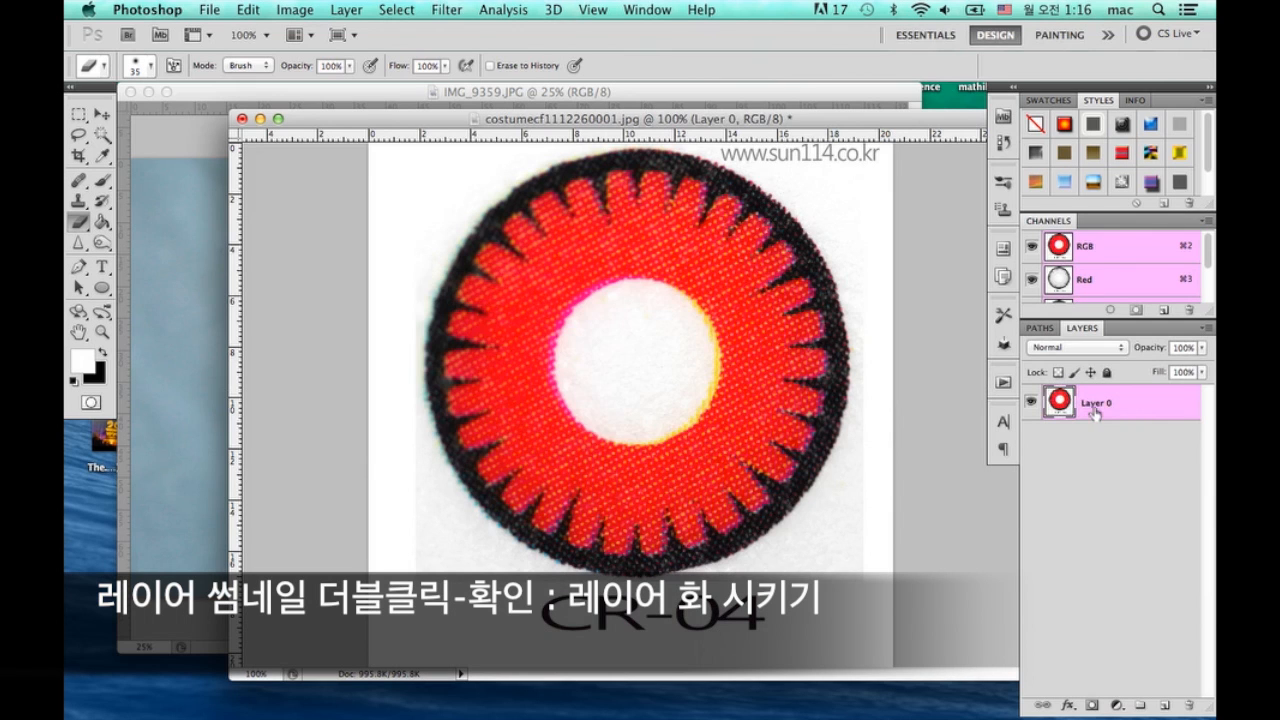
click(1030, 402)
click(1030, 402)
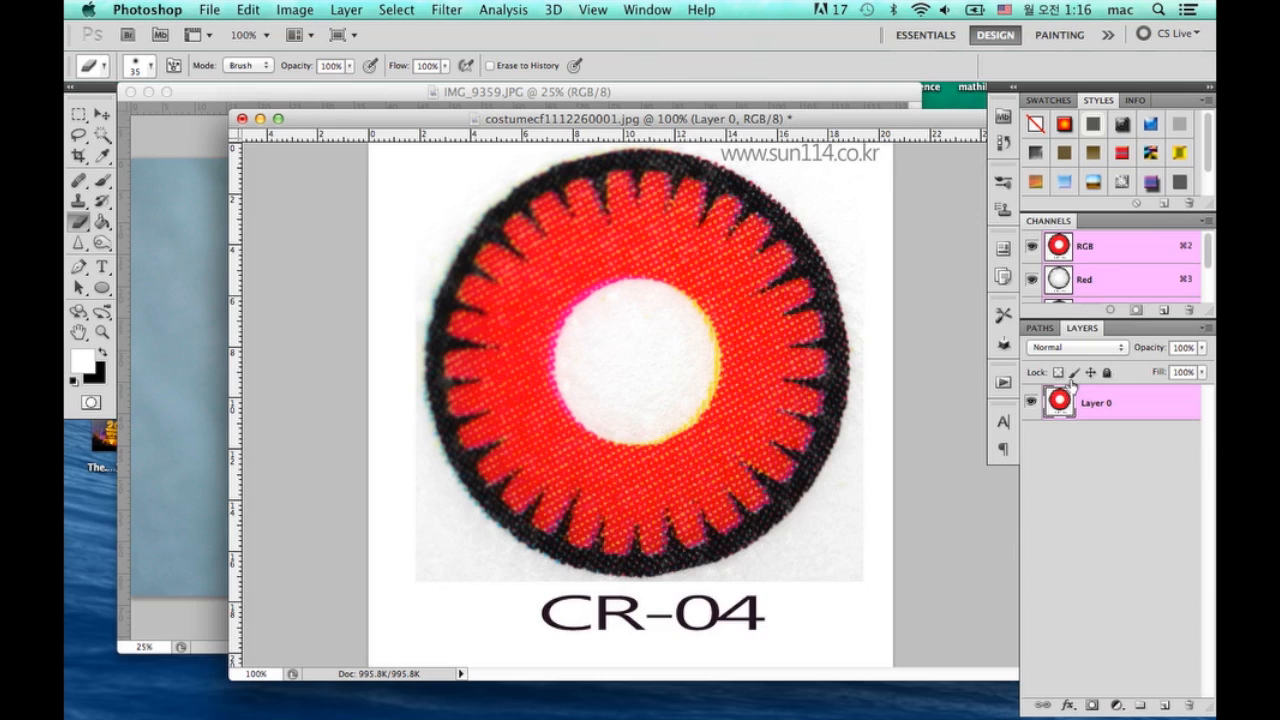
click(1165, 705)
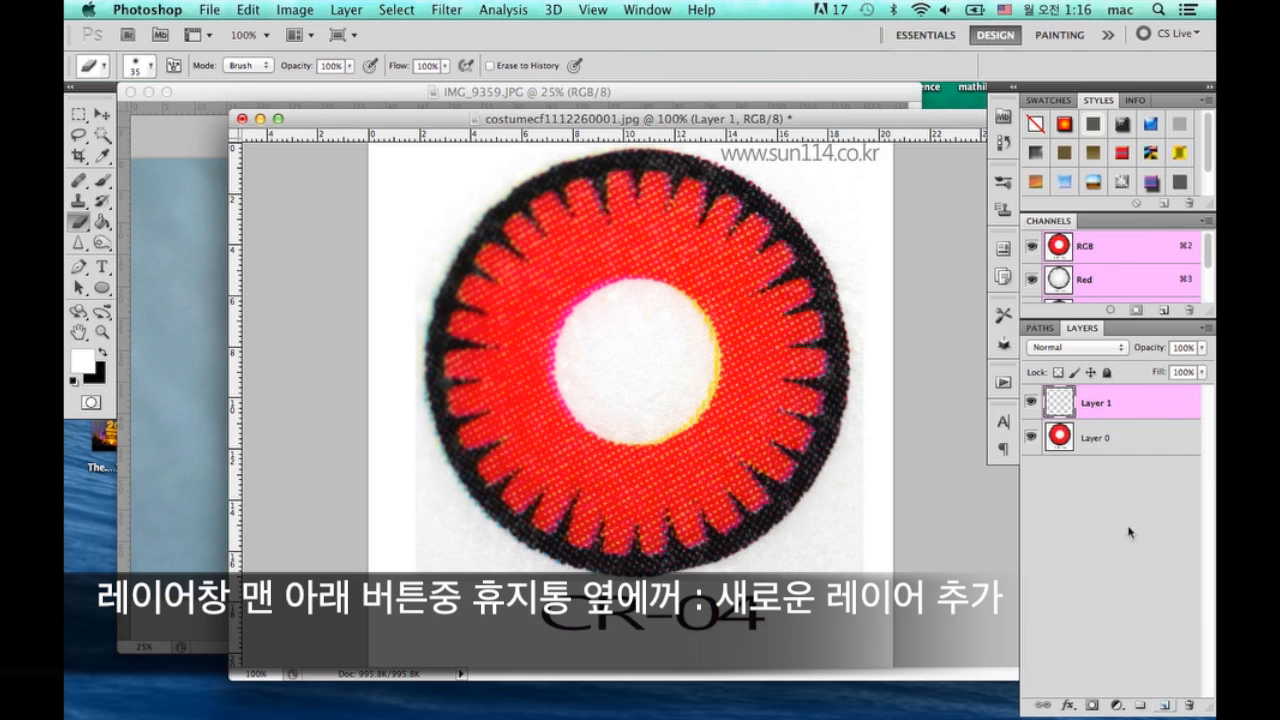
drag(1058, 402, 1060, 438)
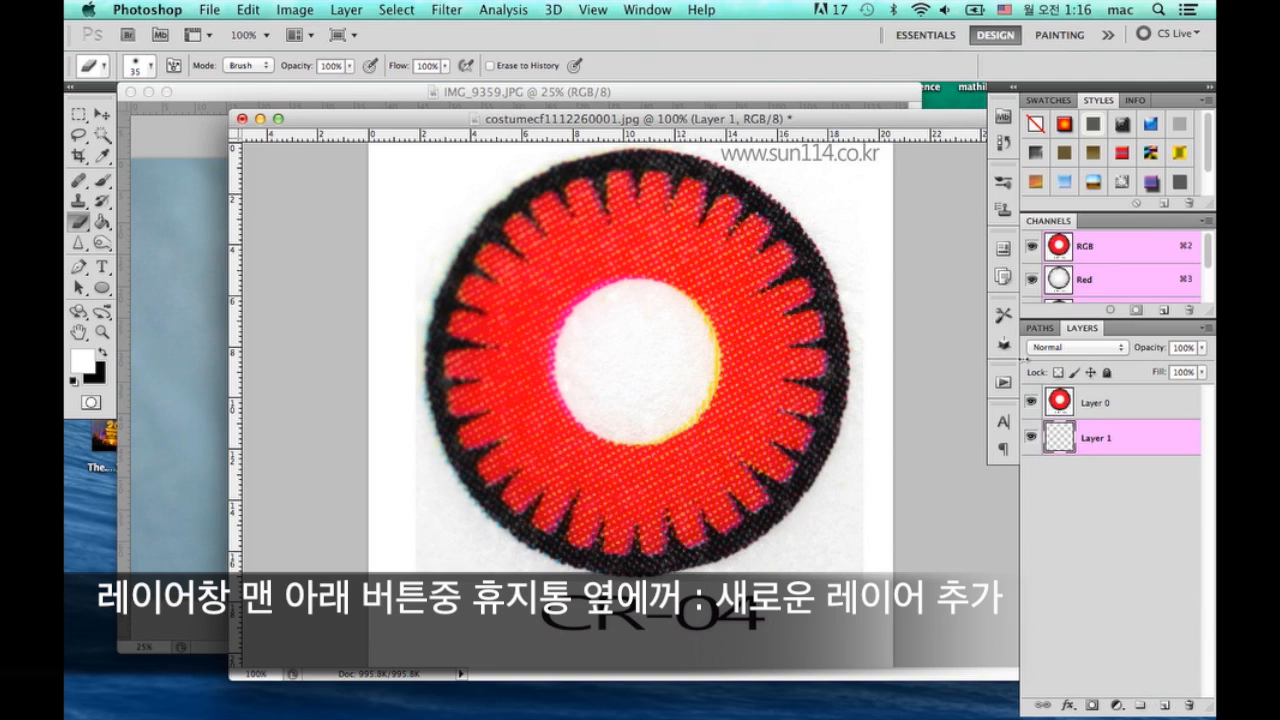
Remove the white background around the lens on Layer 0 with the Magic Wand and clear the selection
click(102, 135)
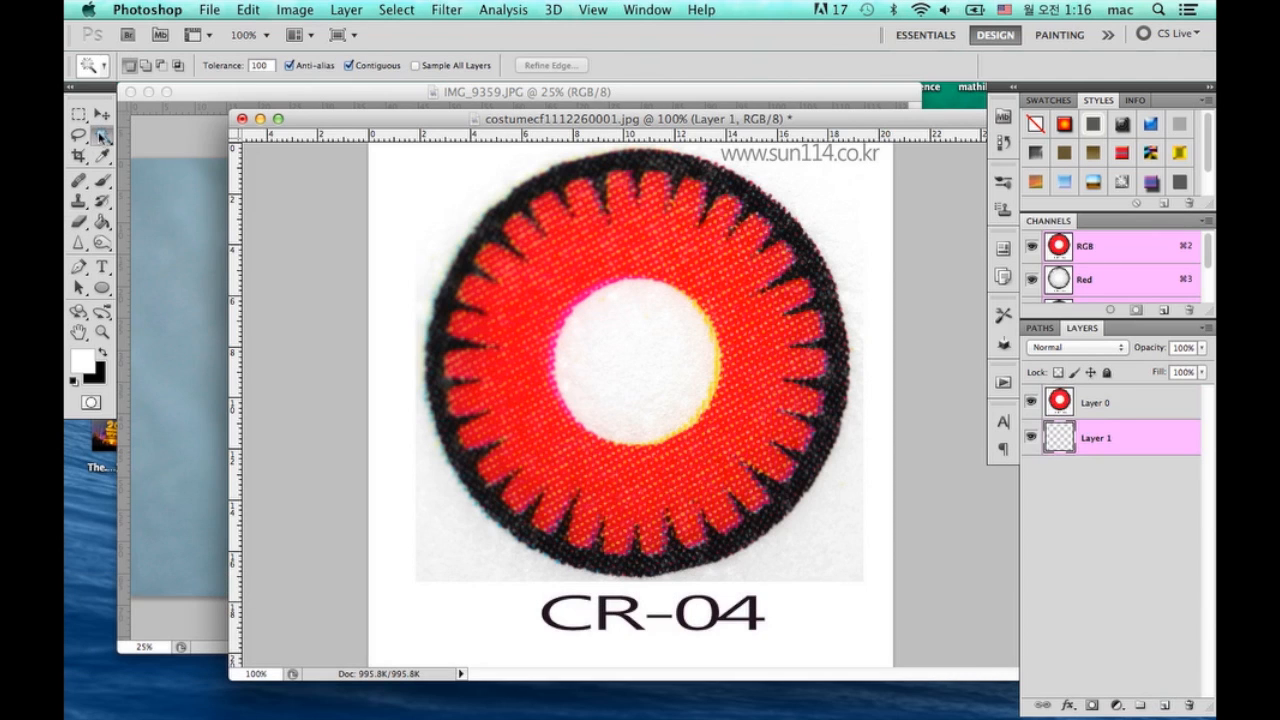
click(102, 135)
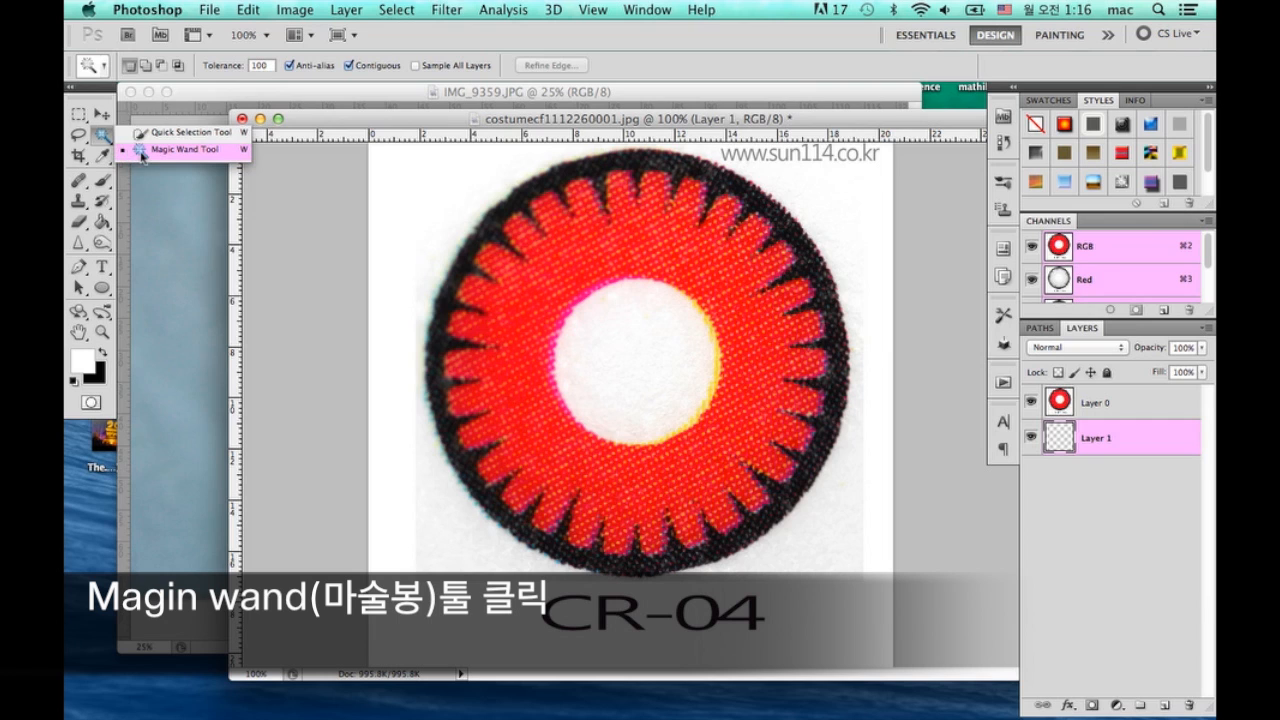
click(142, 150)
click(405, 197)
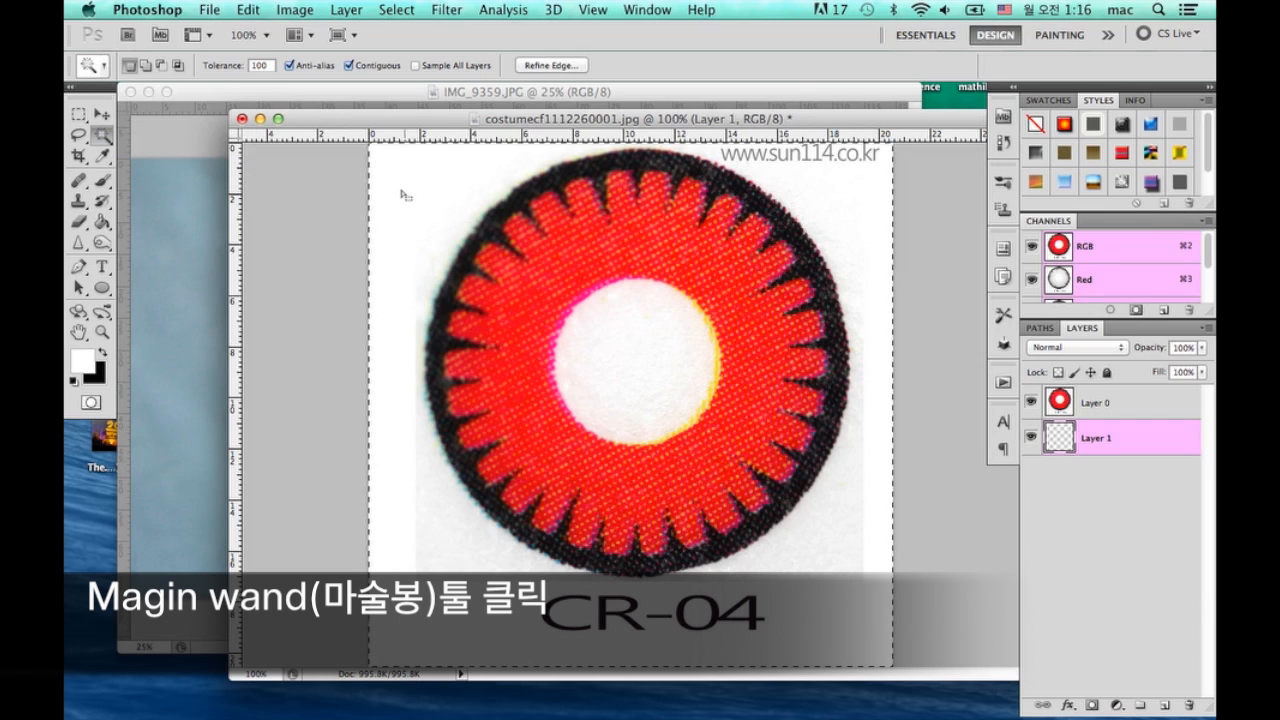
key(super+d)
click(1094, 400)
click(849, 204)
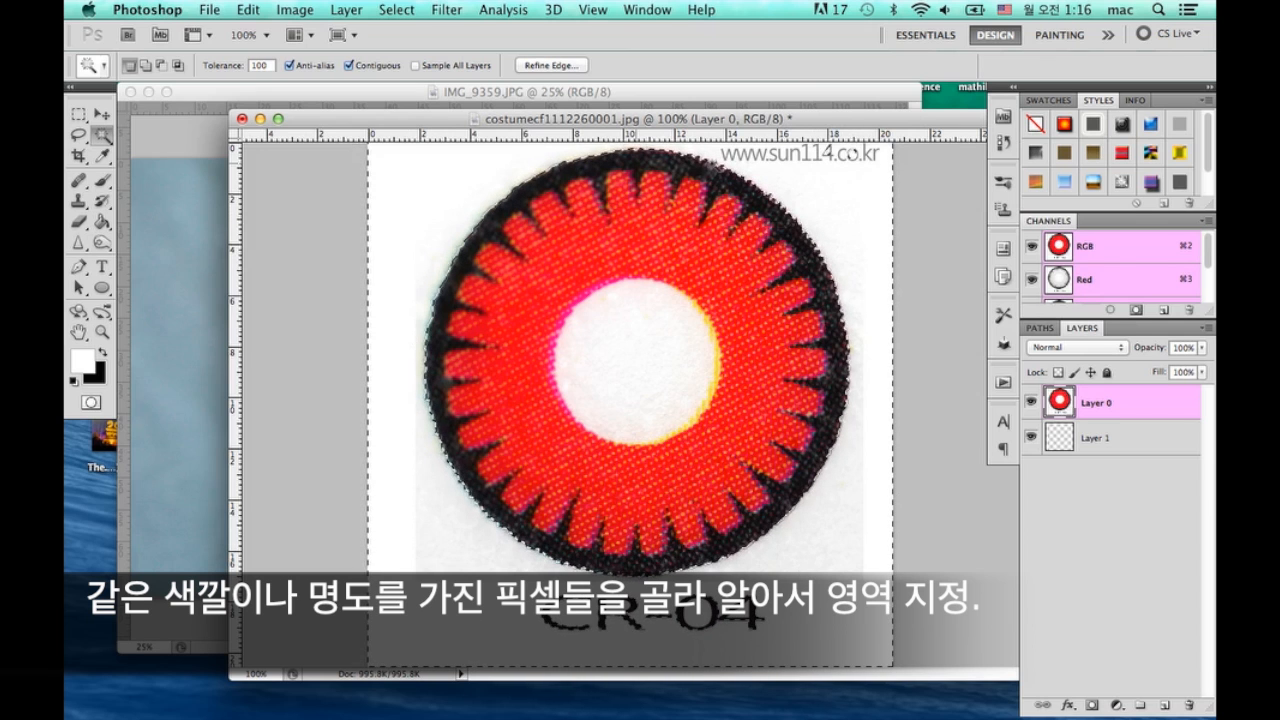
key(Delete)
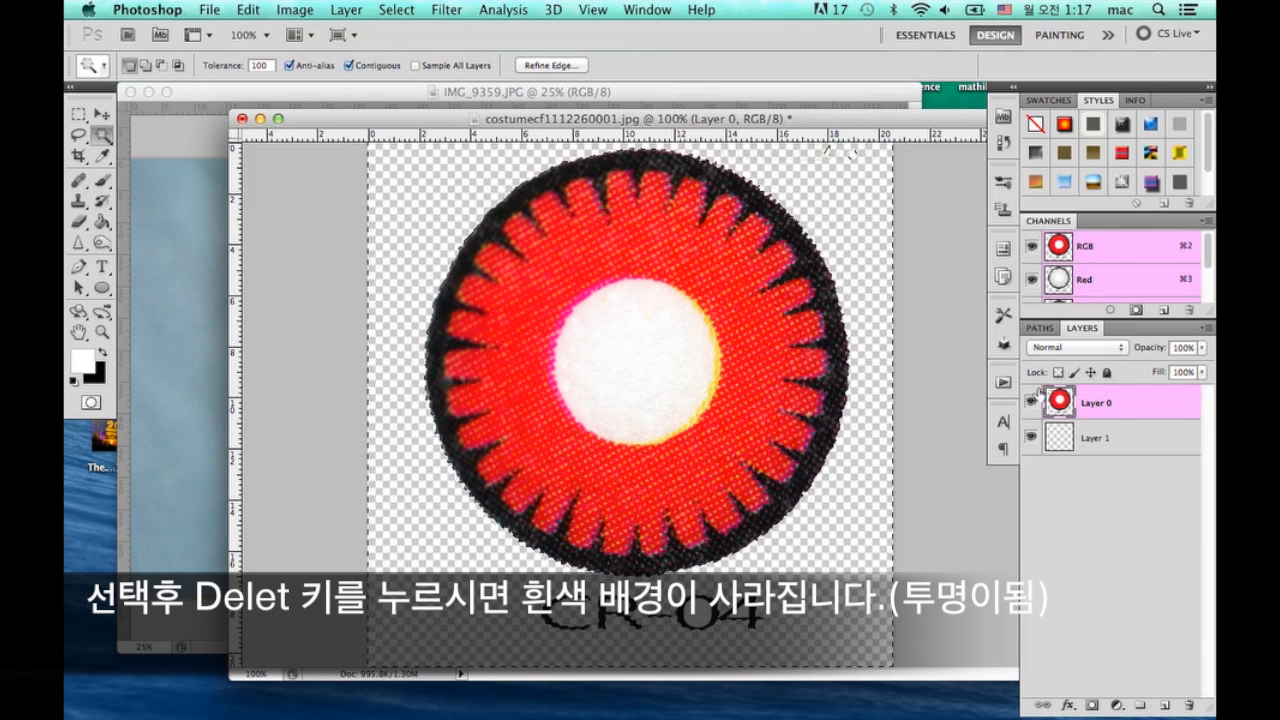
key(ctrl+d)
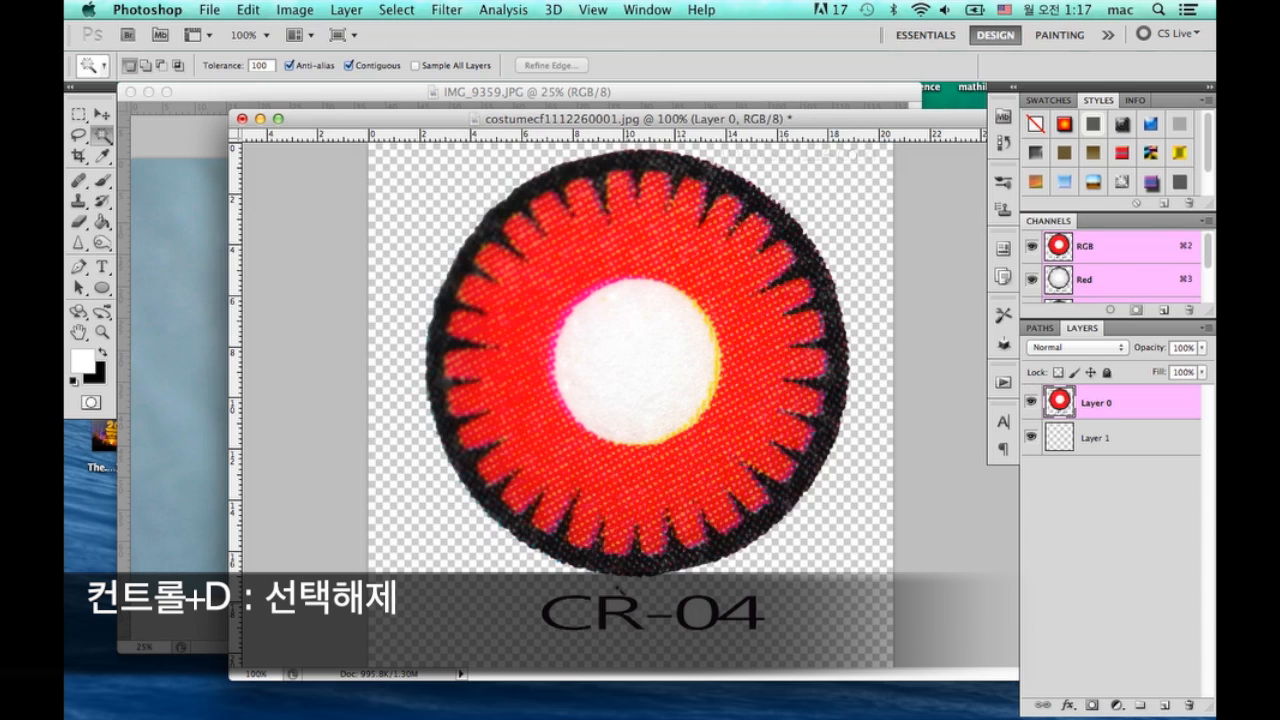
Erase the leftover CR-04 lettering below the lens with the Eraser
click(79, 222)
mouse_move(540, 620)
mouse_down()
mouse_move(688, 614)
mouse_move(553, 612)
mouse_up()
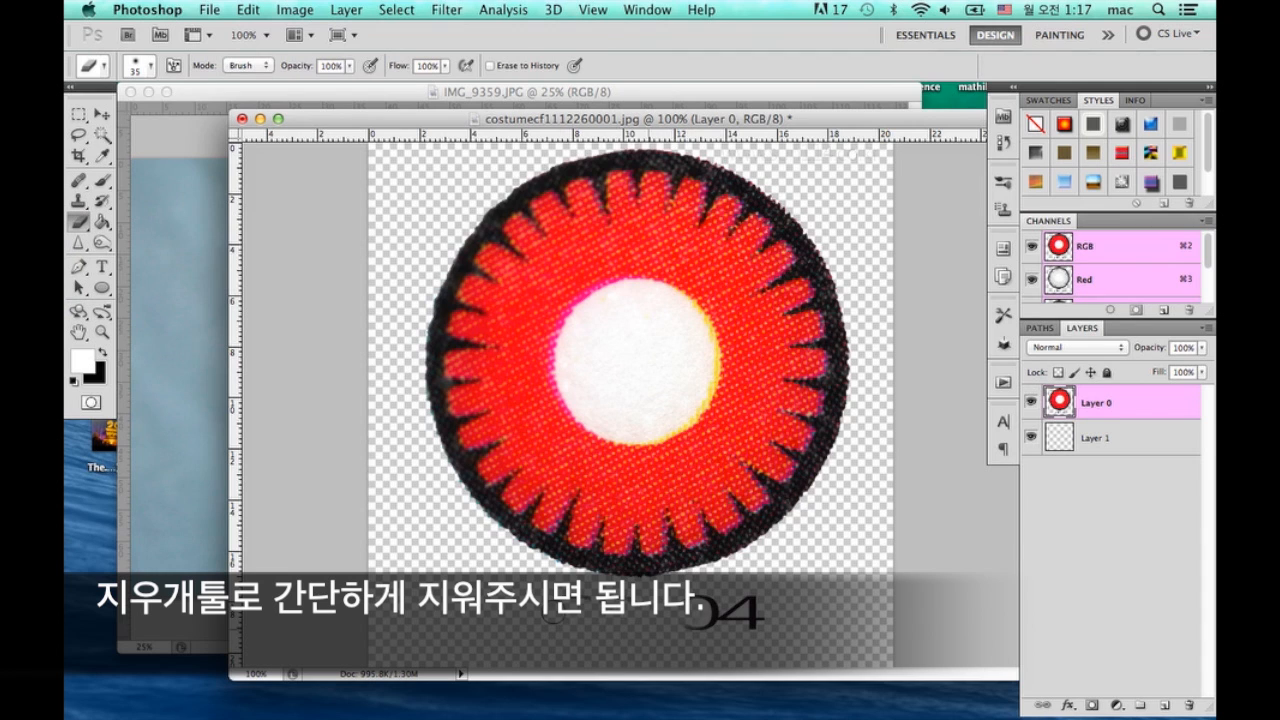
mouse_move(631, 611)
mouse_down()
mouse_move(817, 622)
mouse_move(699, 623)
mouse_move(731, 617)
mouse_up()
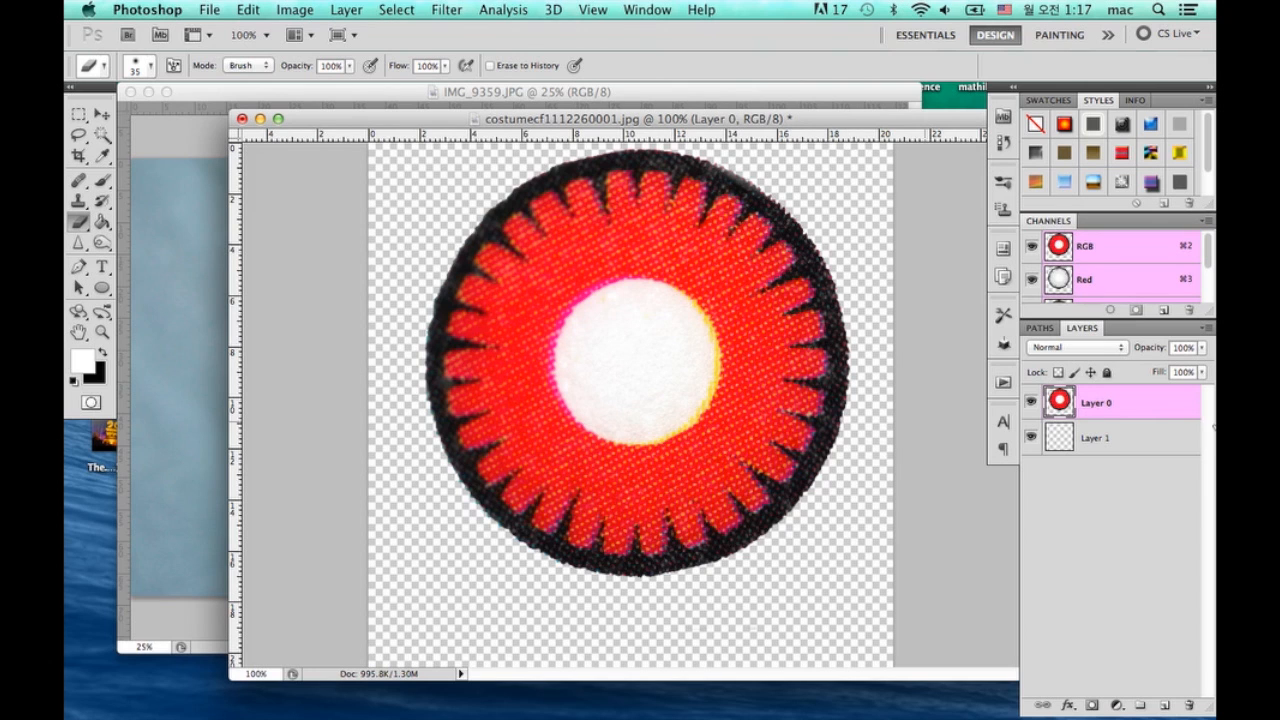
Delete the white centre of the lens with the Magic Wand so that the pupil area is transparent
click(101, 134)
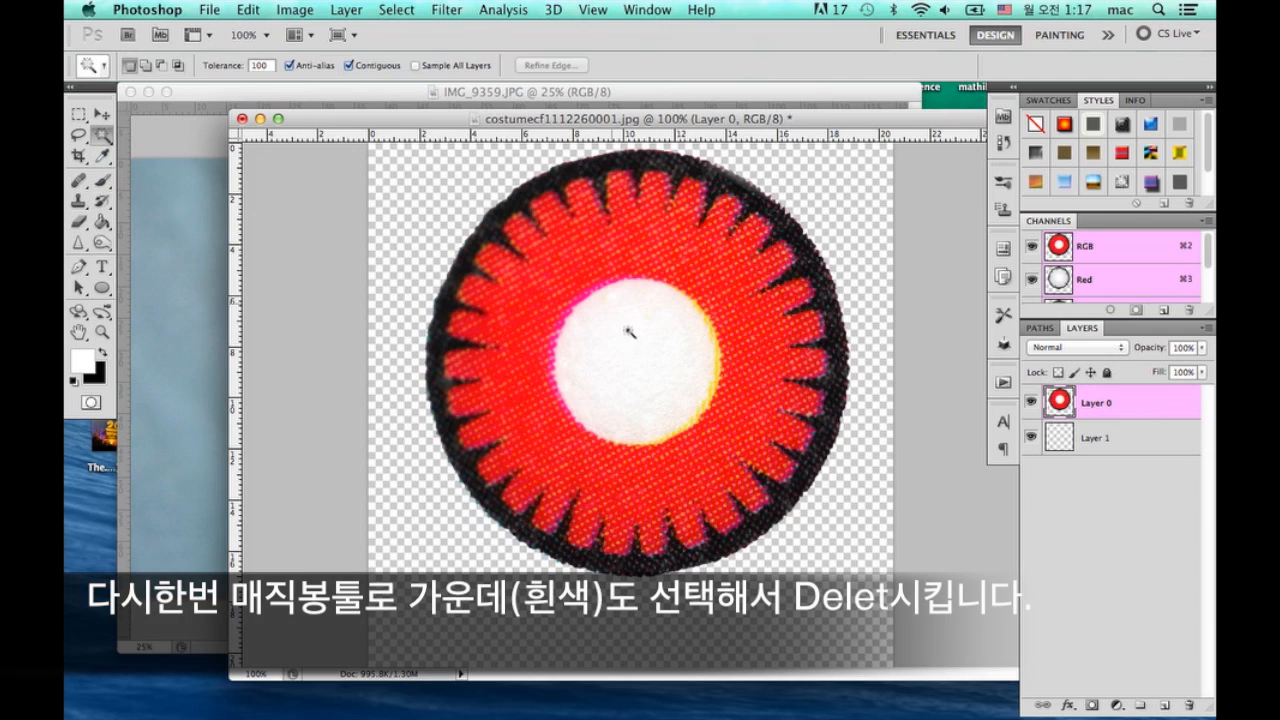
click(634, 340)
key(Delete)
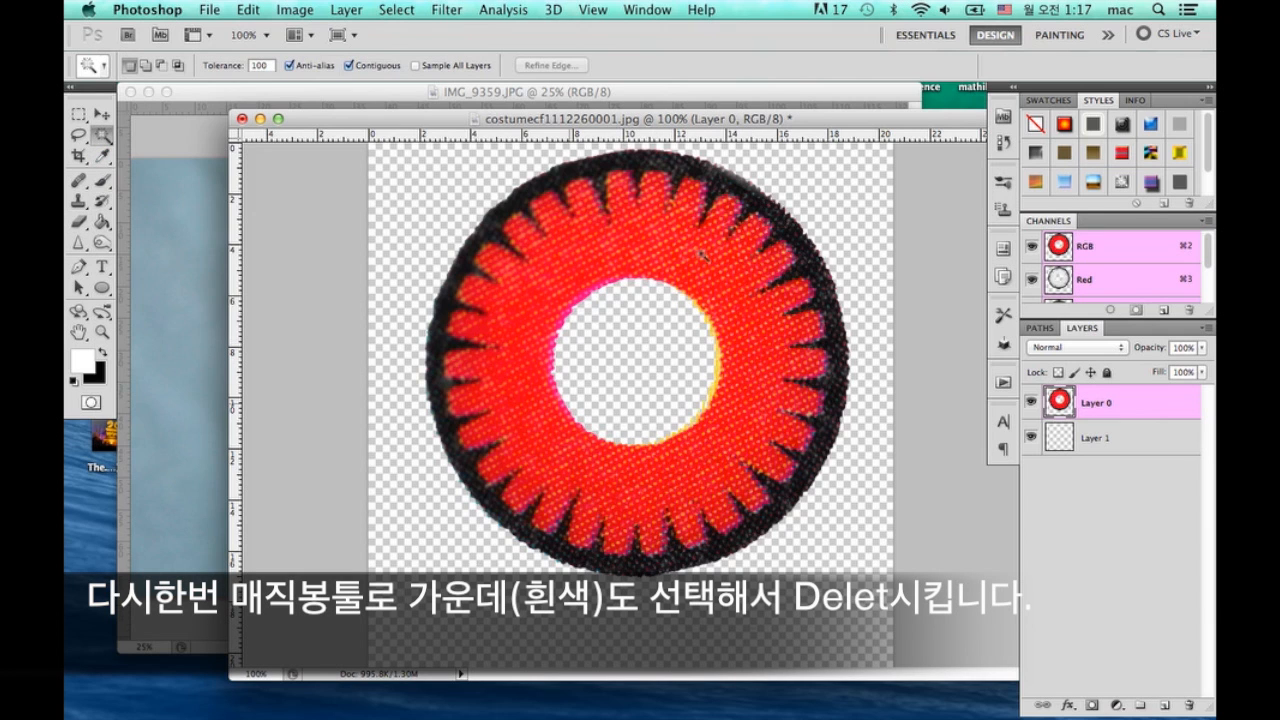
click(1033, 437)
click(1033, 437)
Move the lens image window aside and copy the cut-out lens into the portrait IMG_9359.JPG with the Move tool
drag(628, 122, 989, 303)
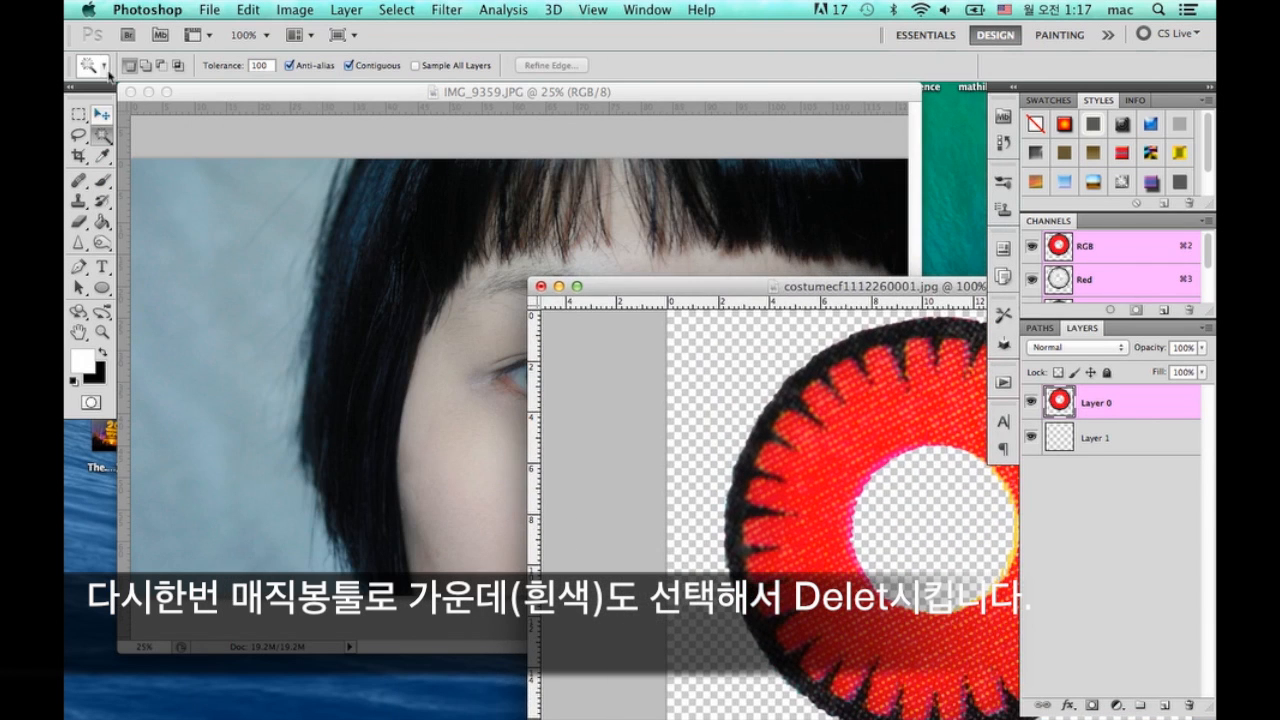
click(102, 114)
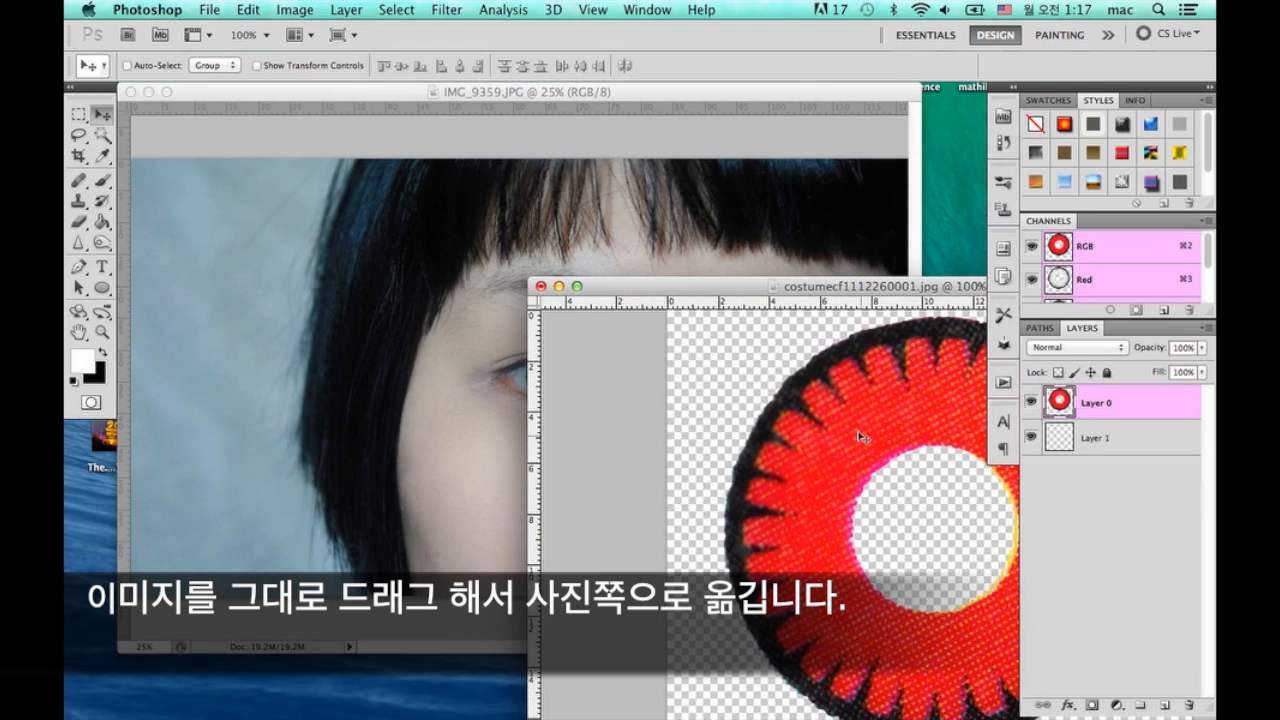
drag(814, 430, 624, 300)
Scale the lens layer down proportionally with Free Transform and centre it on the iris of the portrait's left-hand eye
key(super+plus)
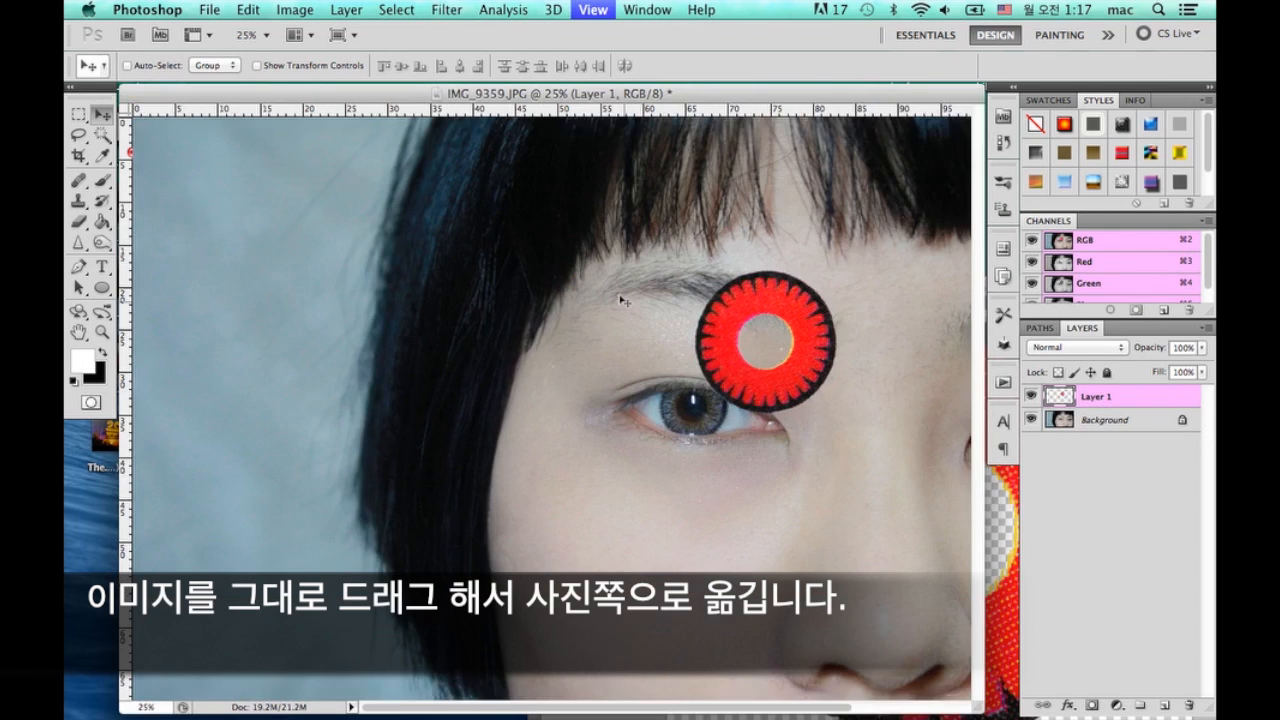
key(super+plus)
key(super+plus)
key(super+plus)
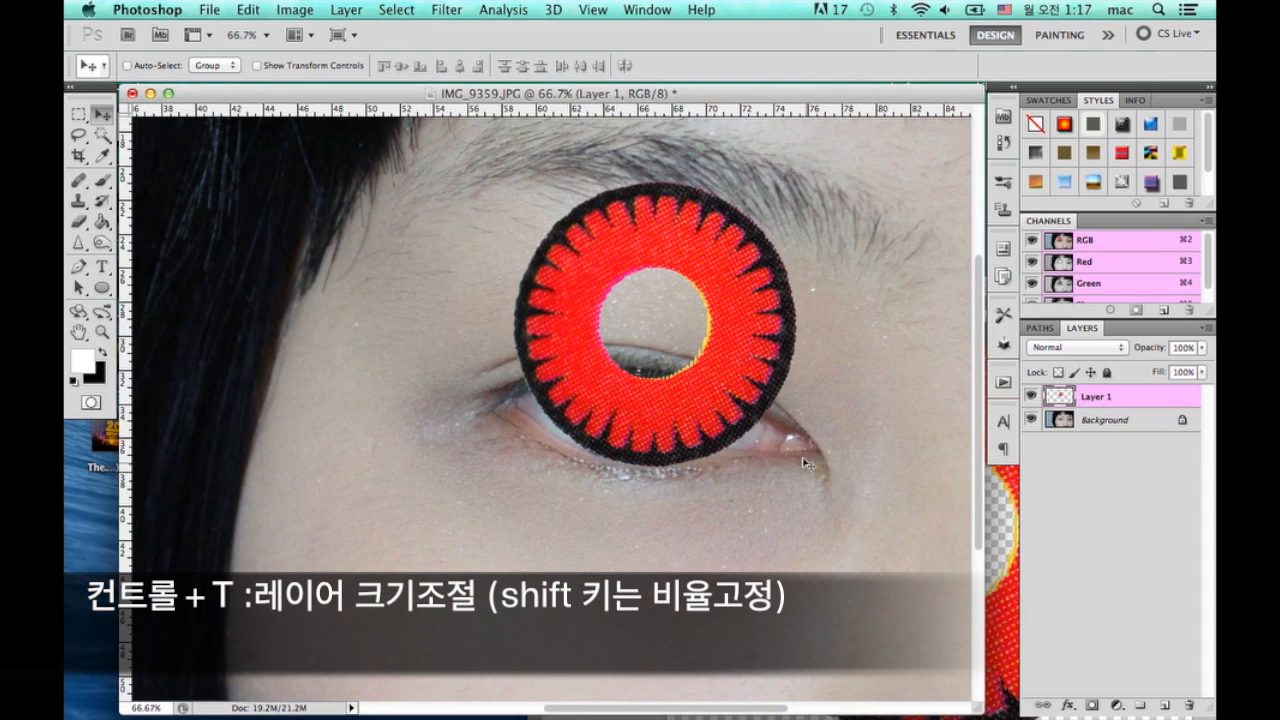
key(super+t)
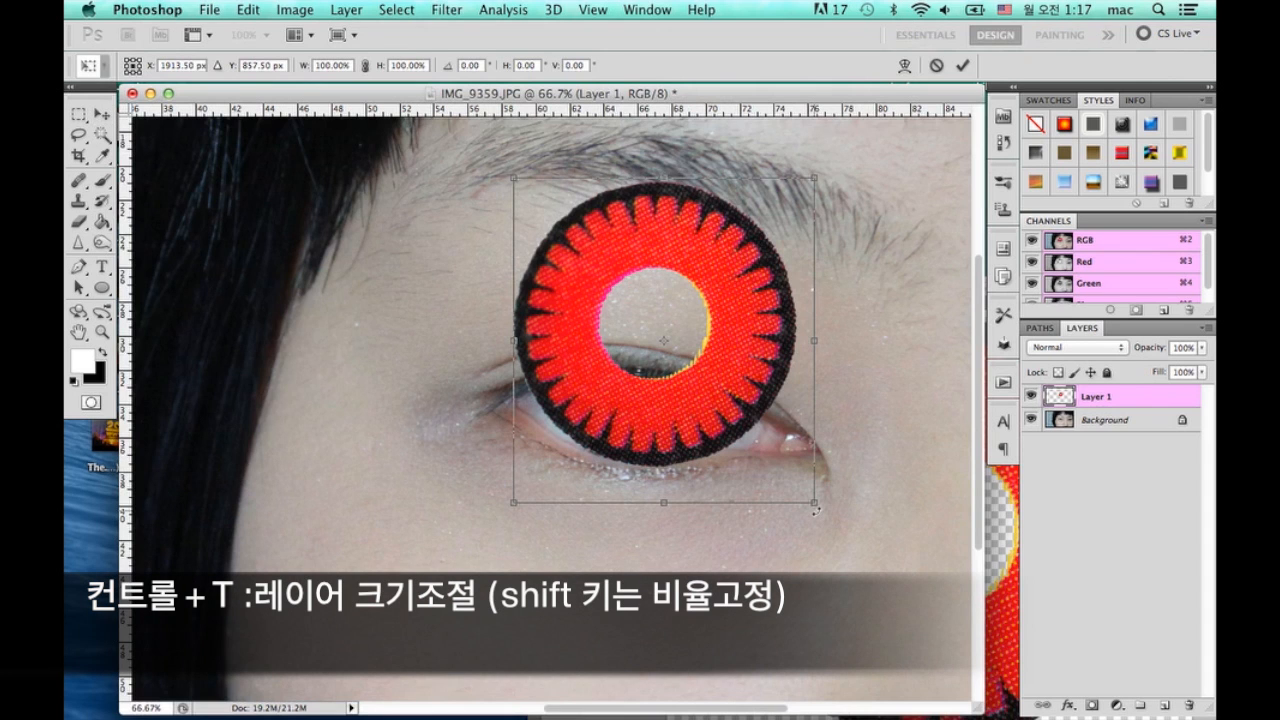
drag(816, 509, 678, 357)
drag(646, 320, 682, 442)
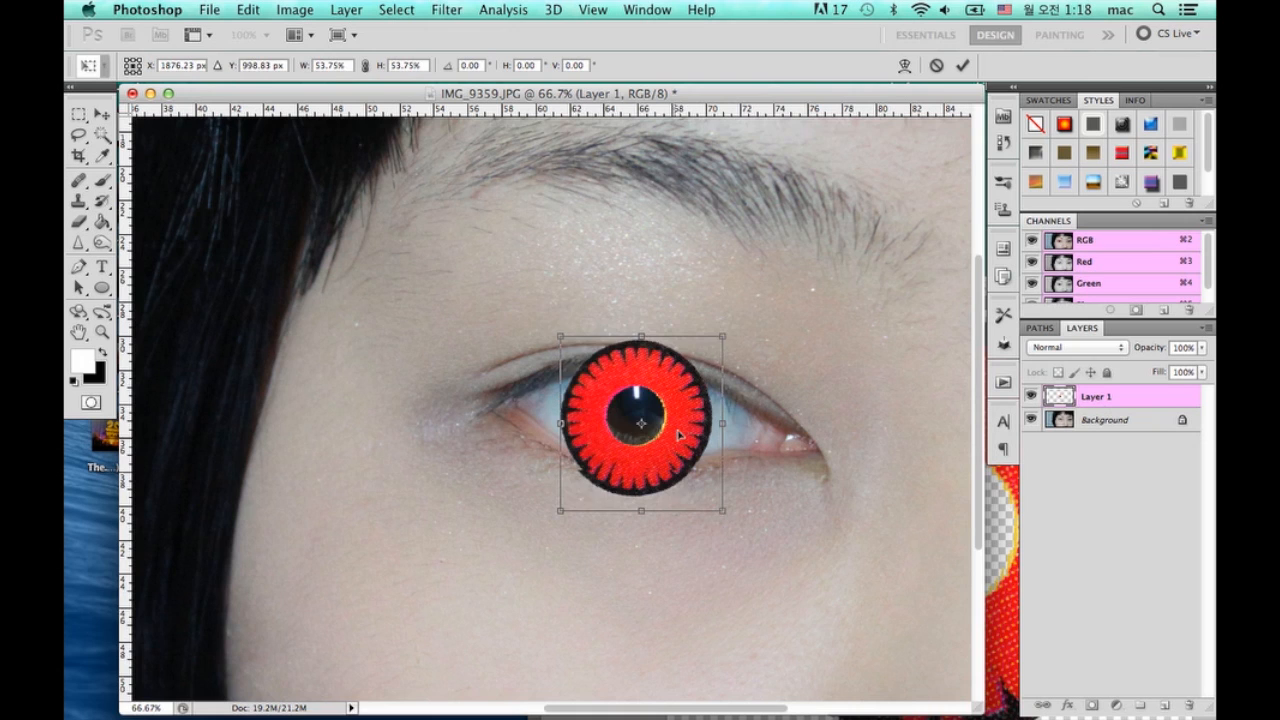
key(Return)
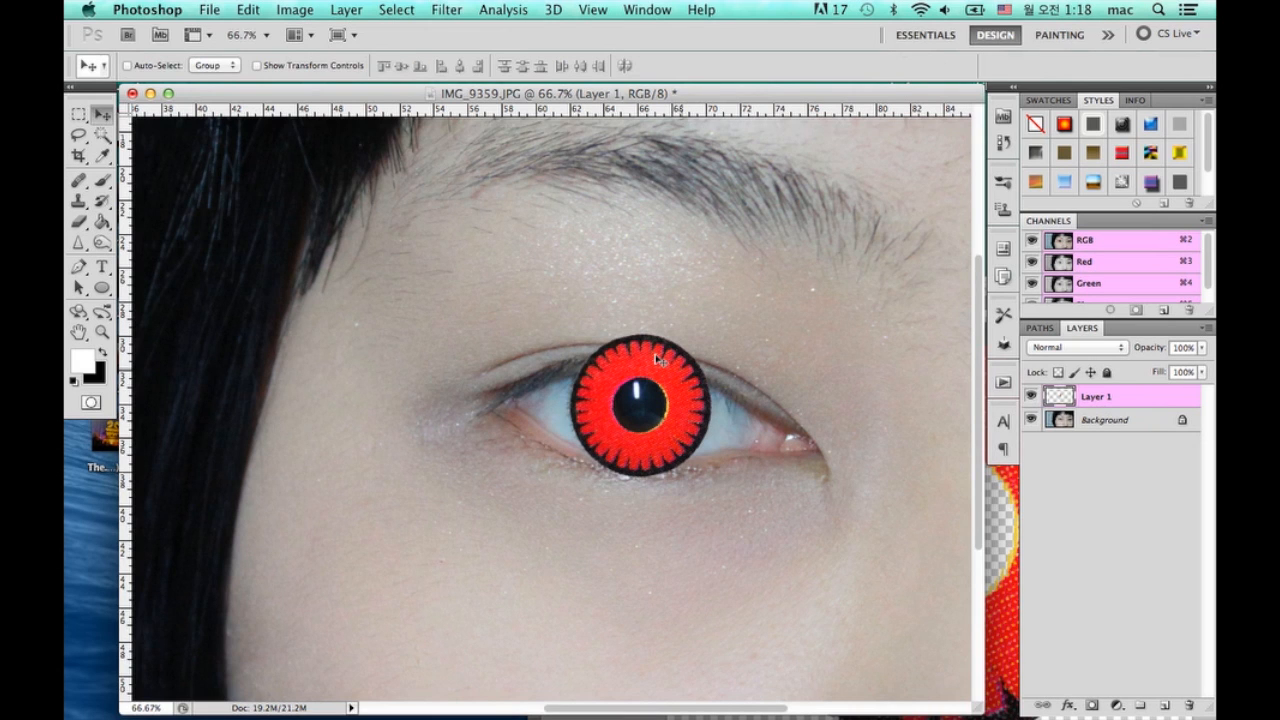
Erase the lens parts overlapping the upper and lower eyelids, reducing the eraser size to 20 for the lower edge
key(super+plus)
key(super+plus)
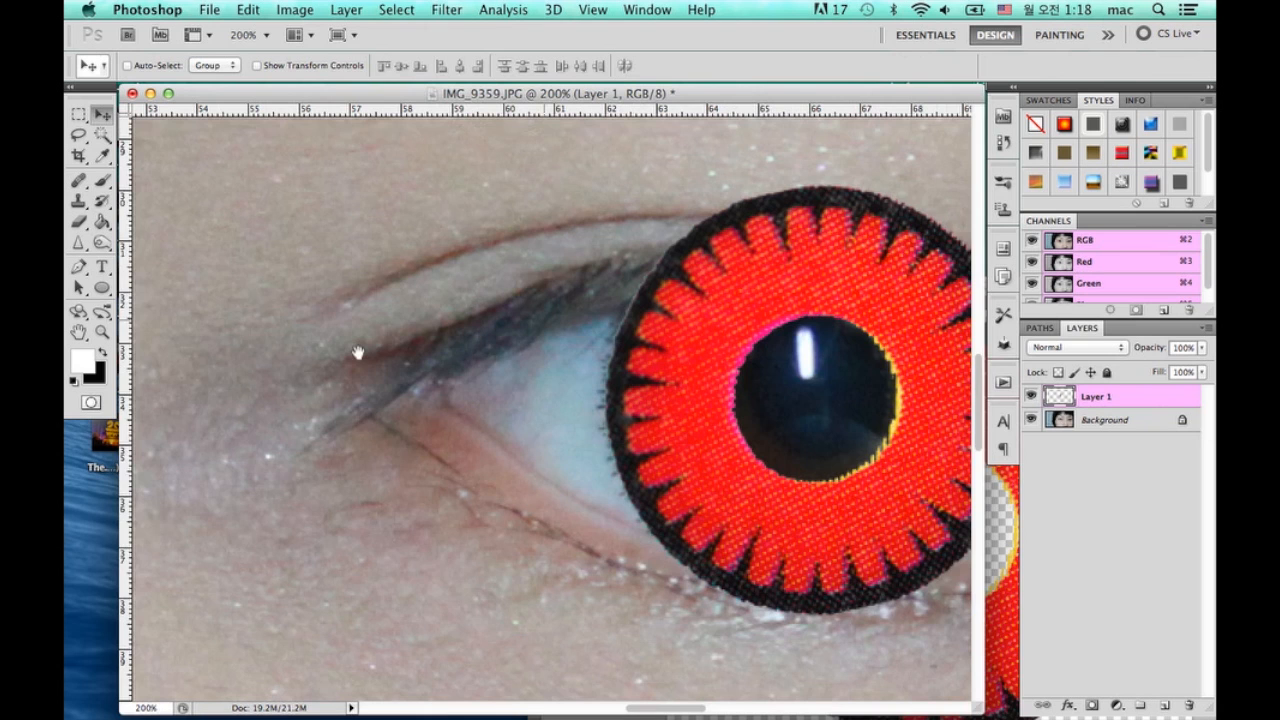
drag(357, 352, 102, 392)
click(80, 223)
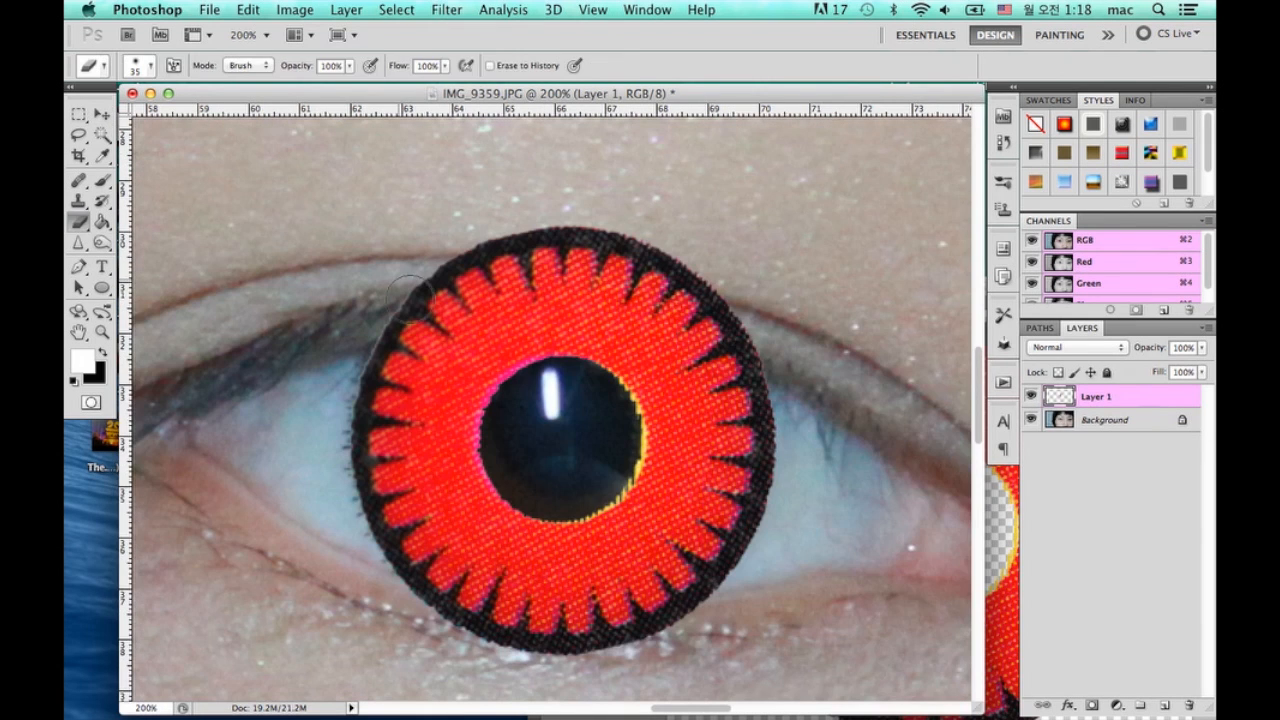
mouse_move(410, 292)
mouse_down()
mouse_move(642, 263)
mouse_move(630, 316)
mouse_move(375, 313)
mouse_move(797, 367)
mouse_move(408, 307)
mouse_move(432, 318)
mouse_up()
drag(406, 641, 690, 627)
key([)
key([)
key([)
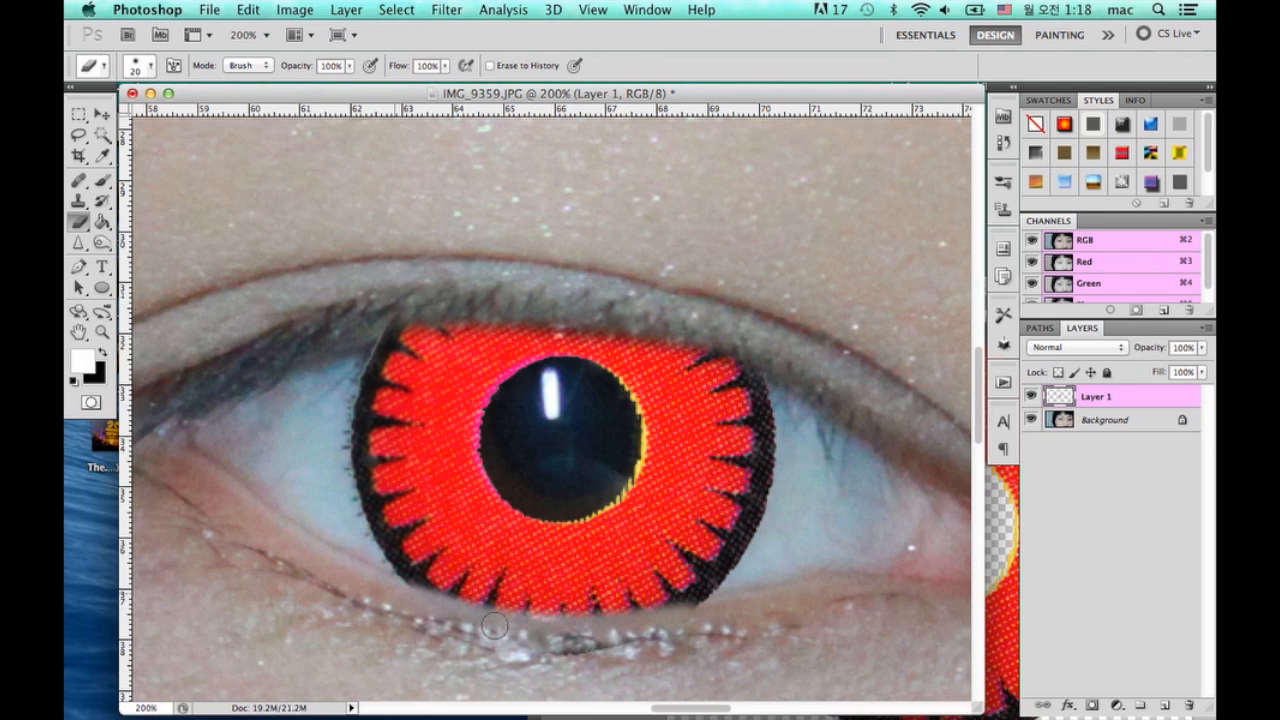
mouse_move(494, 625)
mouse_down()
mouse_move(579, 644)
mouse_move(624, 632)
mouse_up()
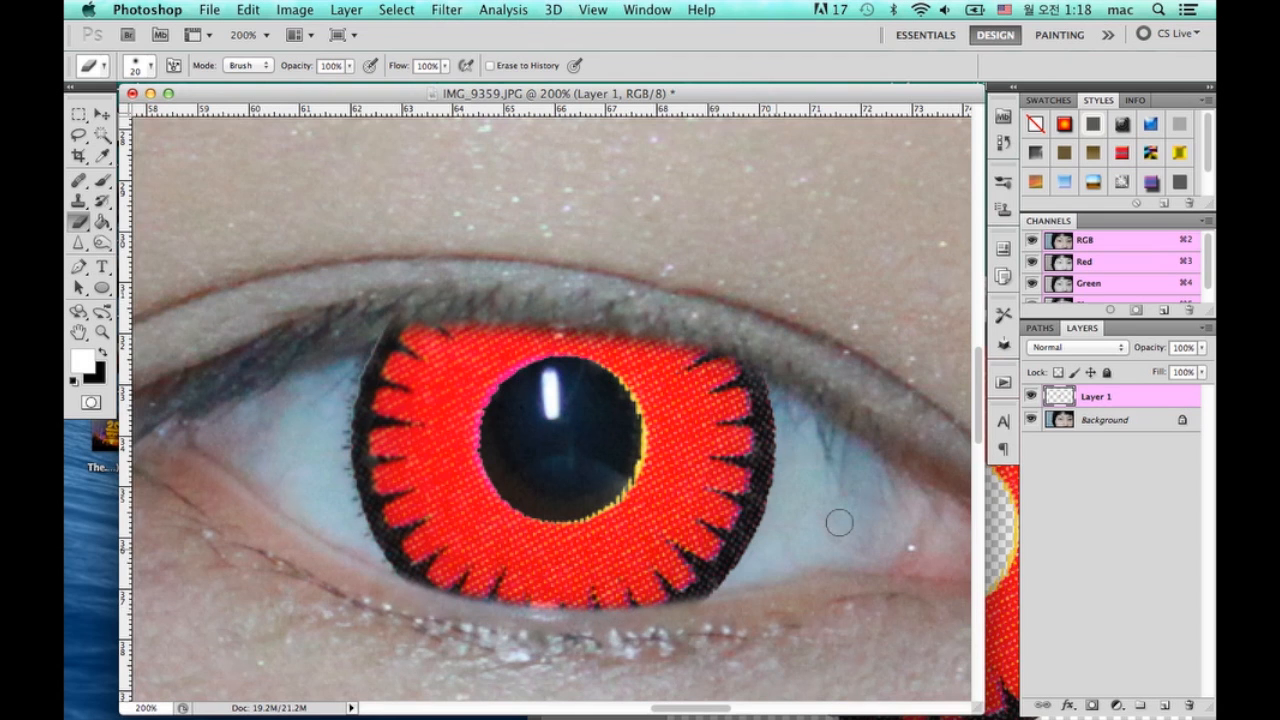
Check the trimmed lens against the whole face and up close on the eye
key(super+minus)
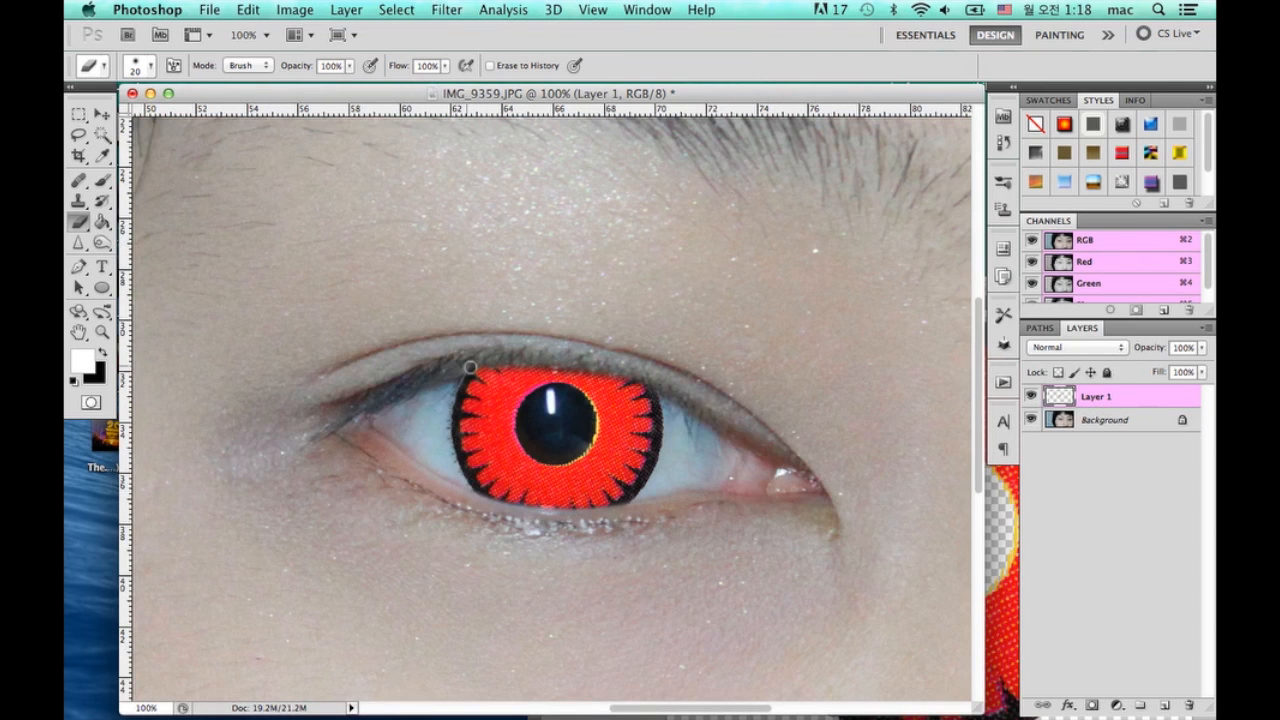
key(super+minus)
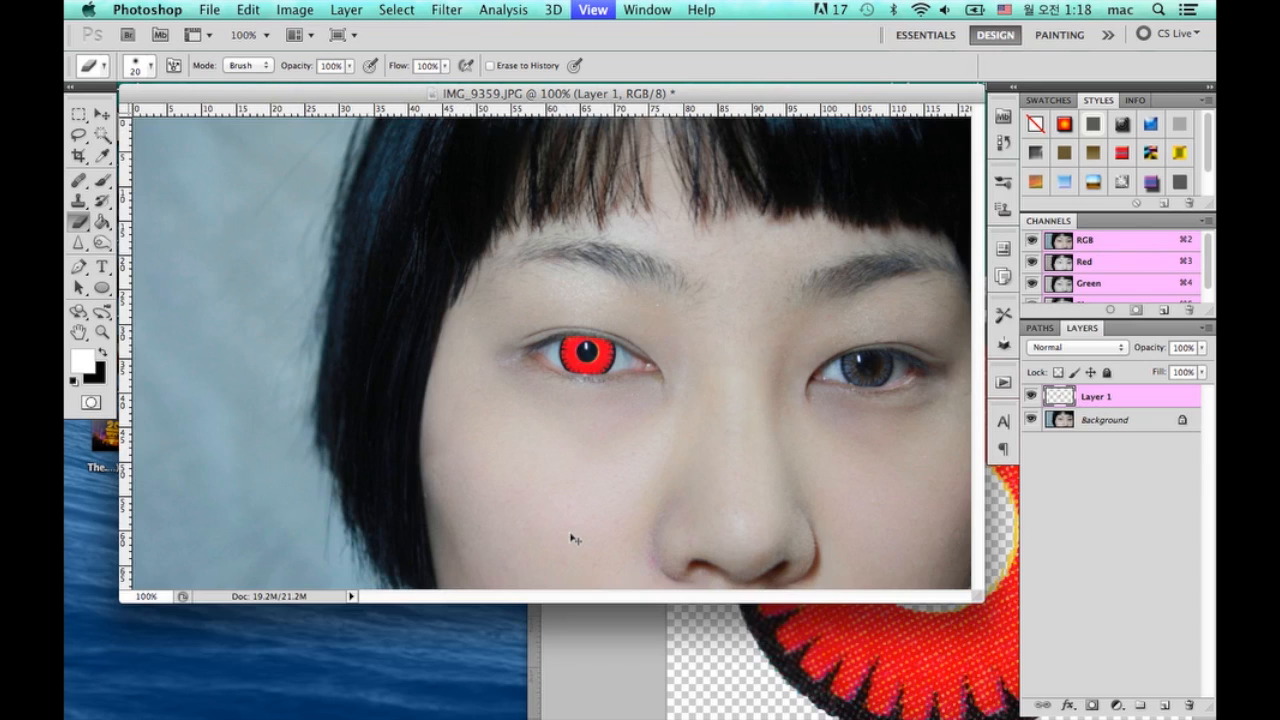
key(super+0)
key(super+plus)
key(super+plus)
key(super+plus)
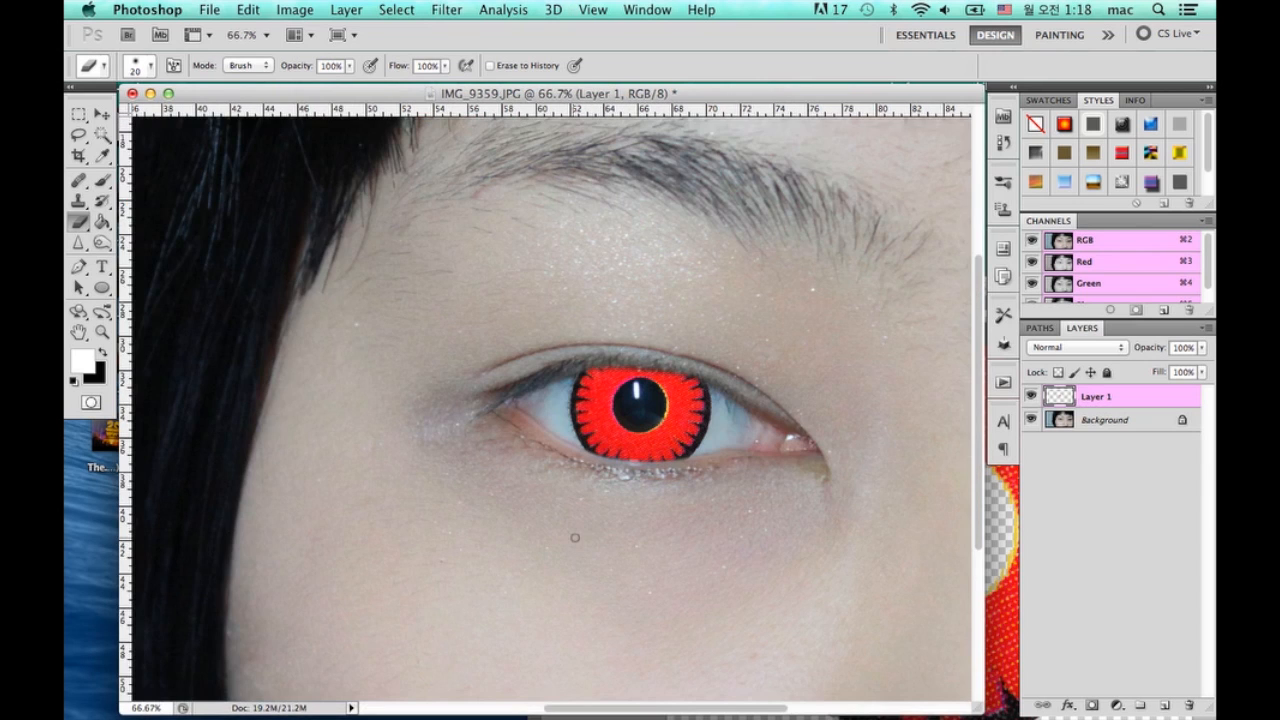
key(super+plus)
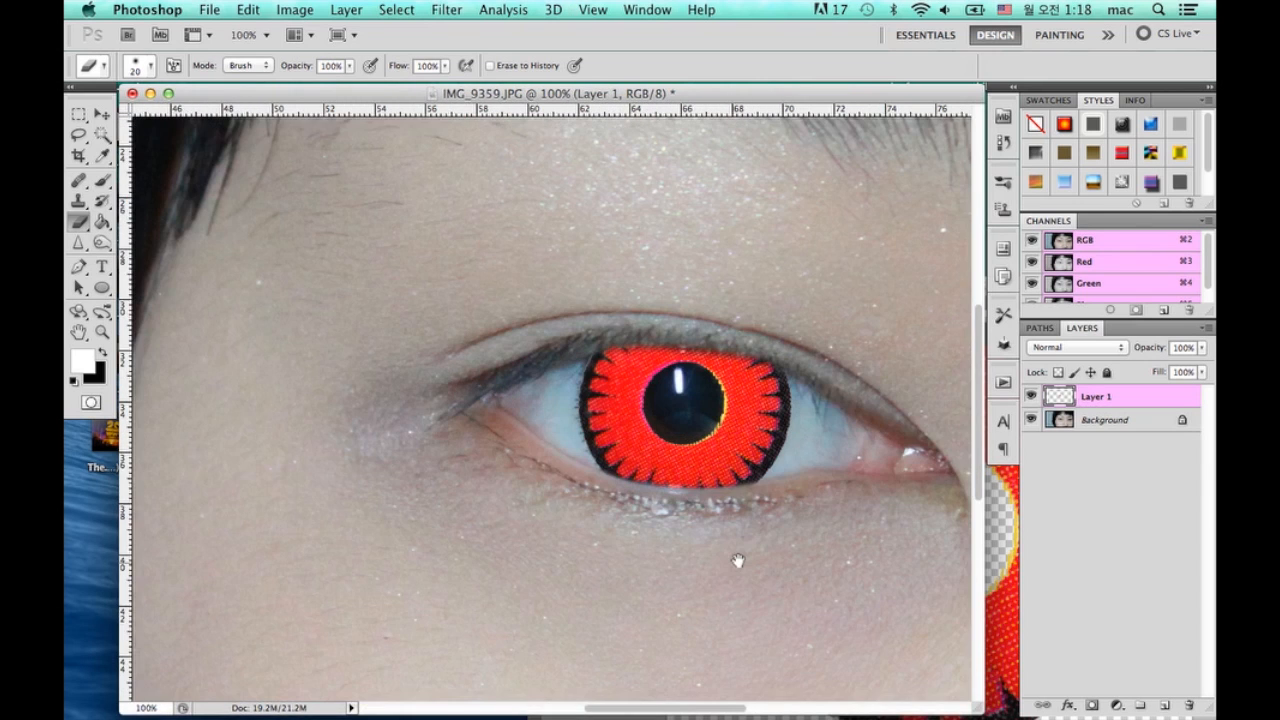
drag(738, 560, 626, 553)
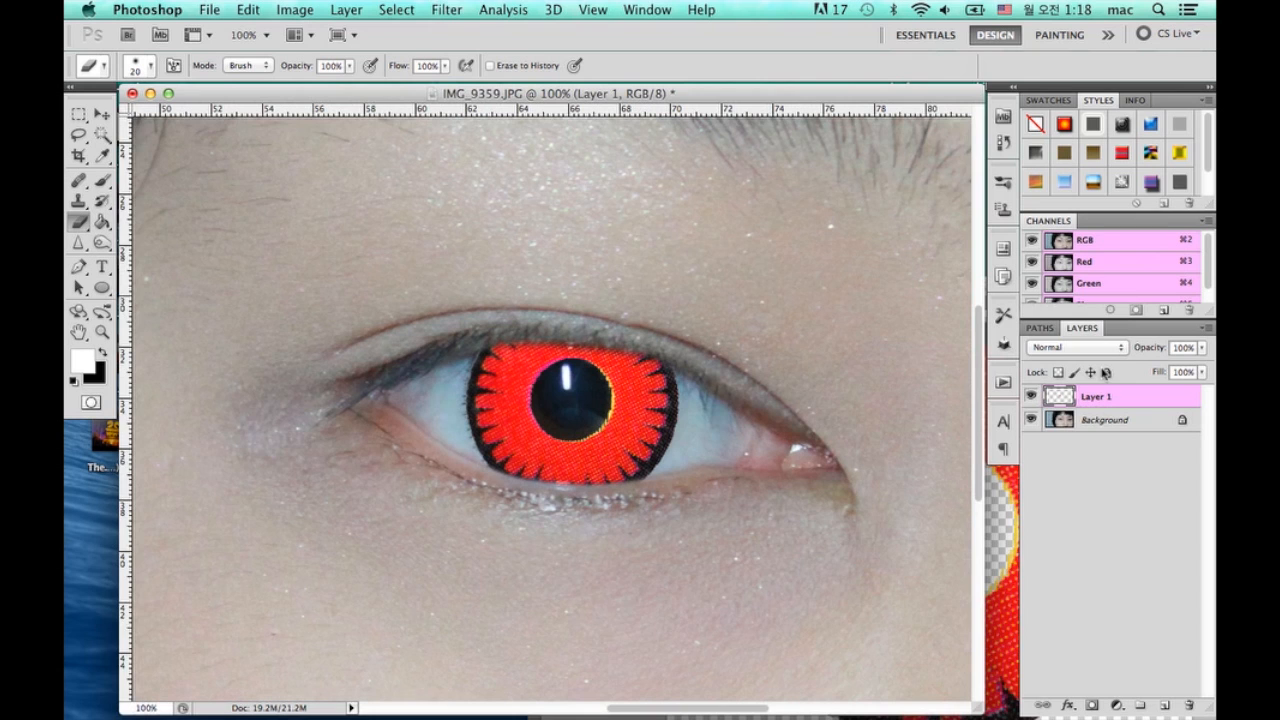
Review the blending modes available for the lens layer, keeping it at Normal
click(1092, 348)
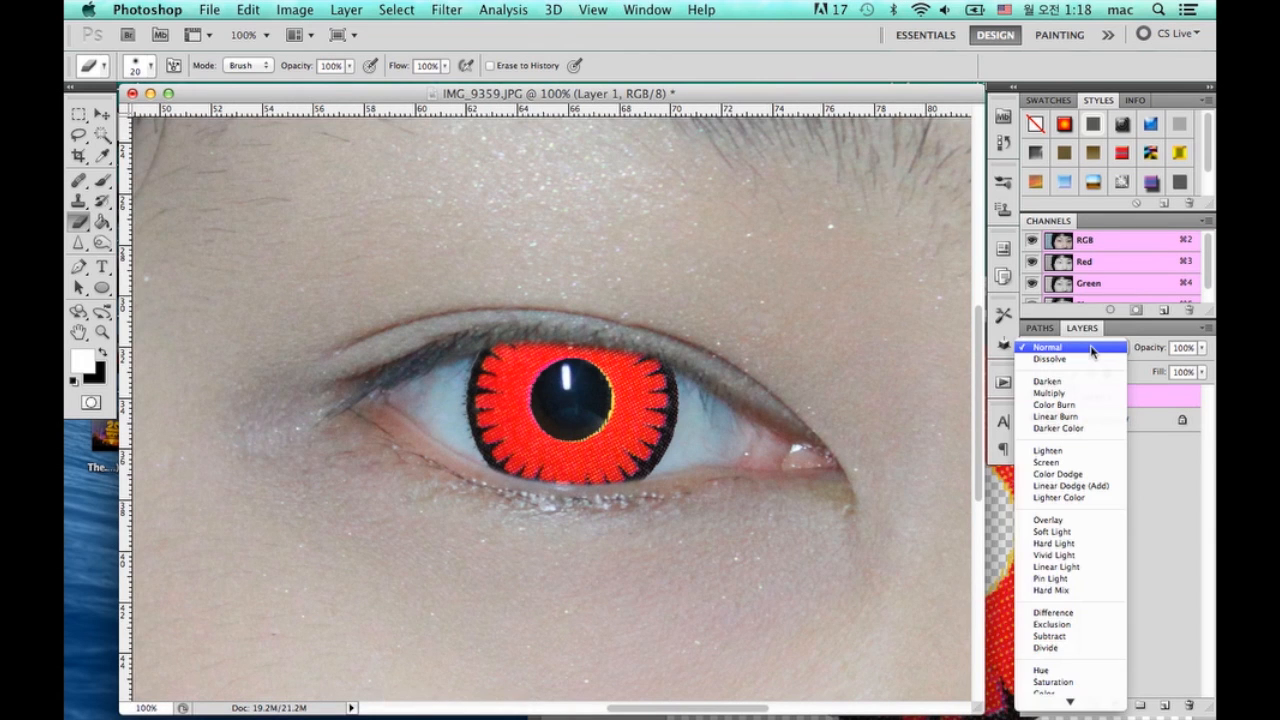
click(1092, 350)
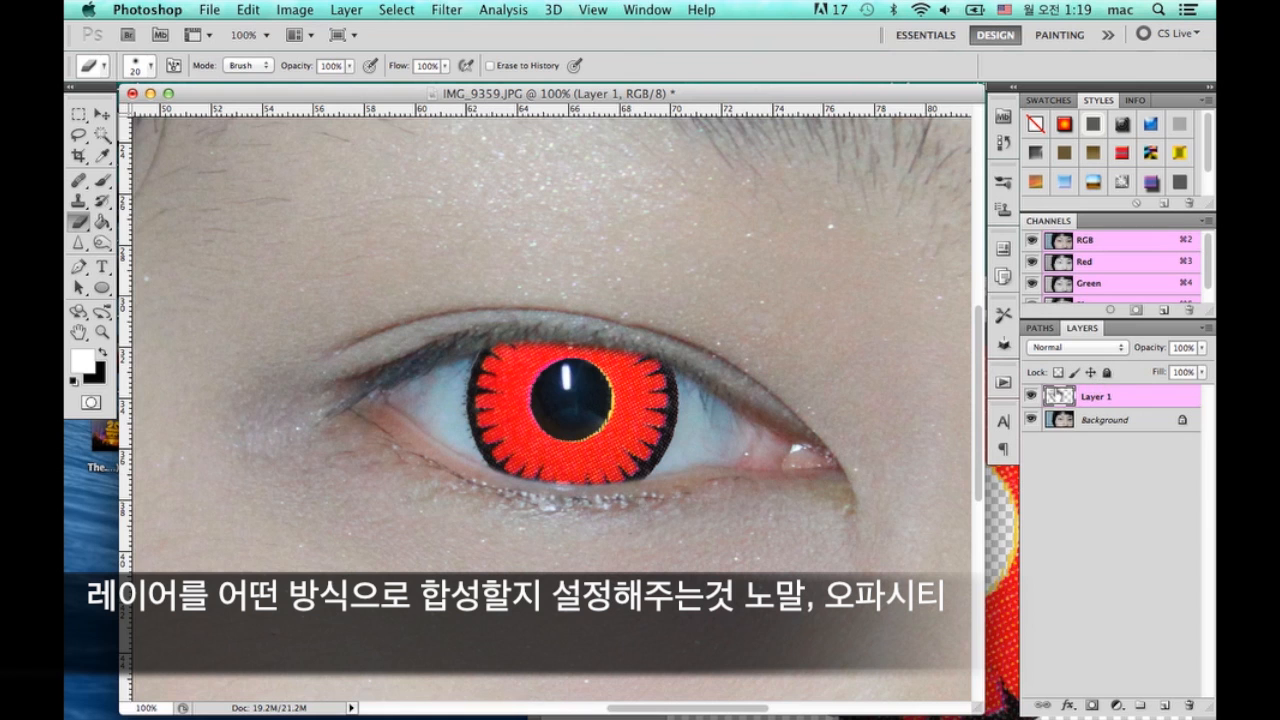
Lower the lens layer's opacity to 80%
click(1058, 350)
click(1165, 350)
drag(1155, 349, 1152, 349)
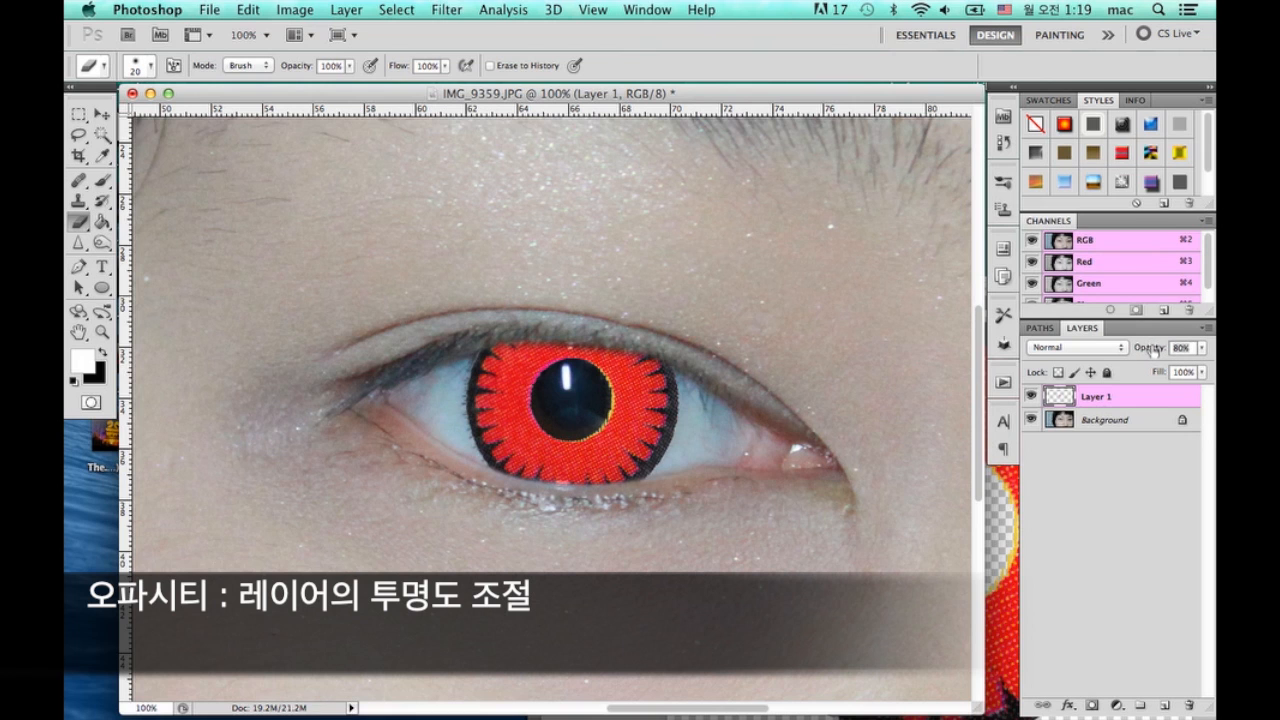
Try the Darken, Lighten, Screen and Overlay blending modes on the lens layer
click(1096, 352)
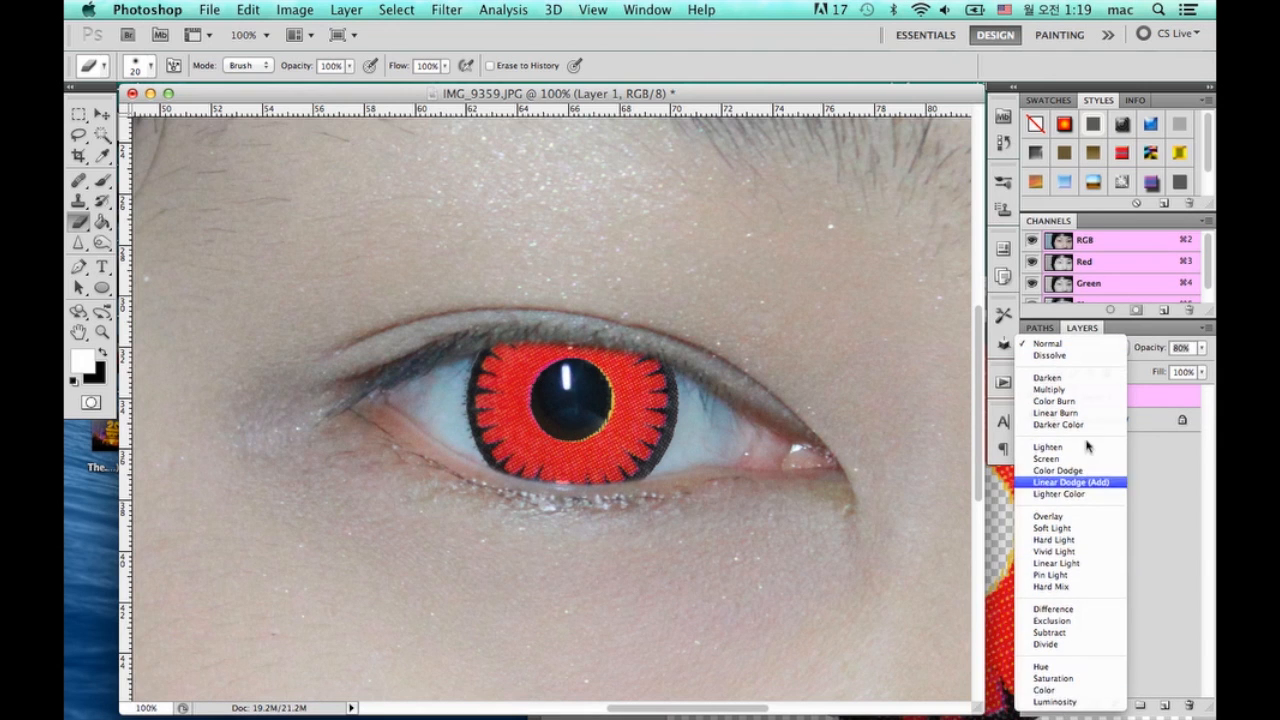
click(1074, 379)
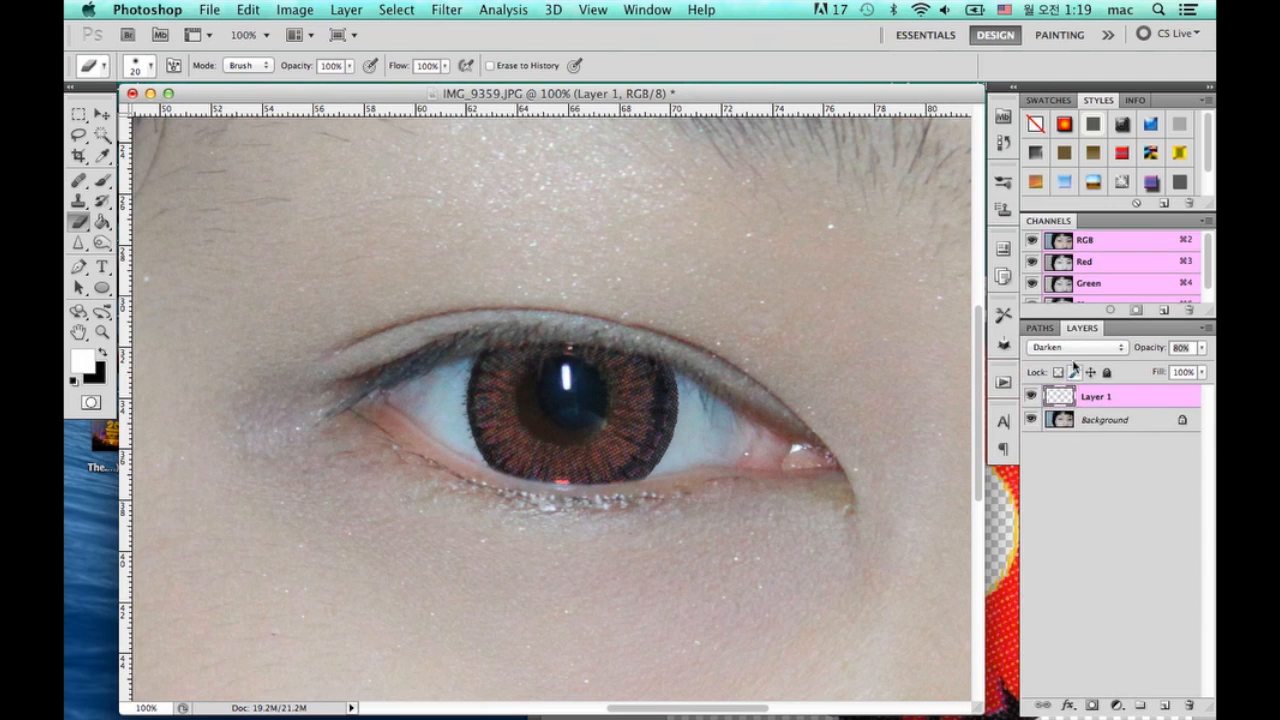
click(1074, 348)
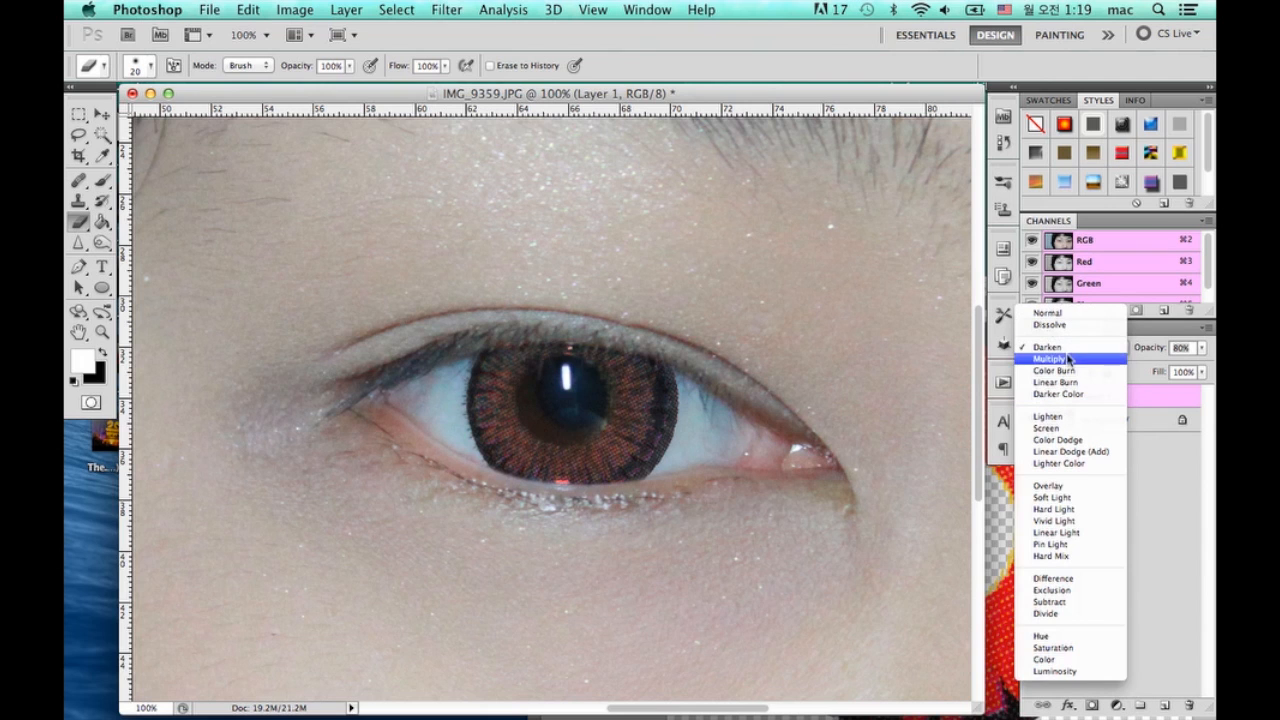
click(1057, 422)
click(1080, 352)
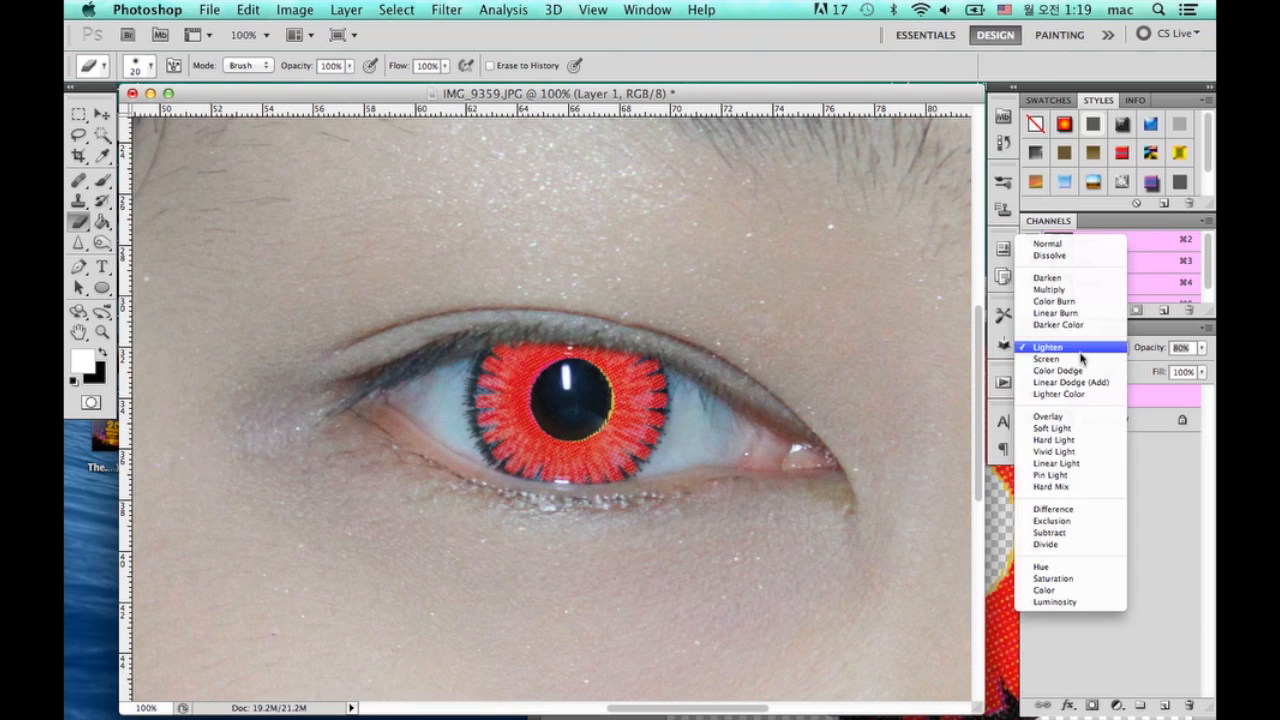
click(1068, 359)
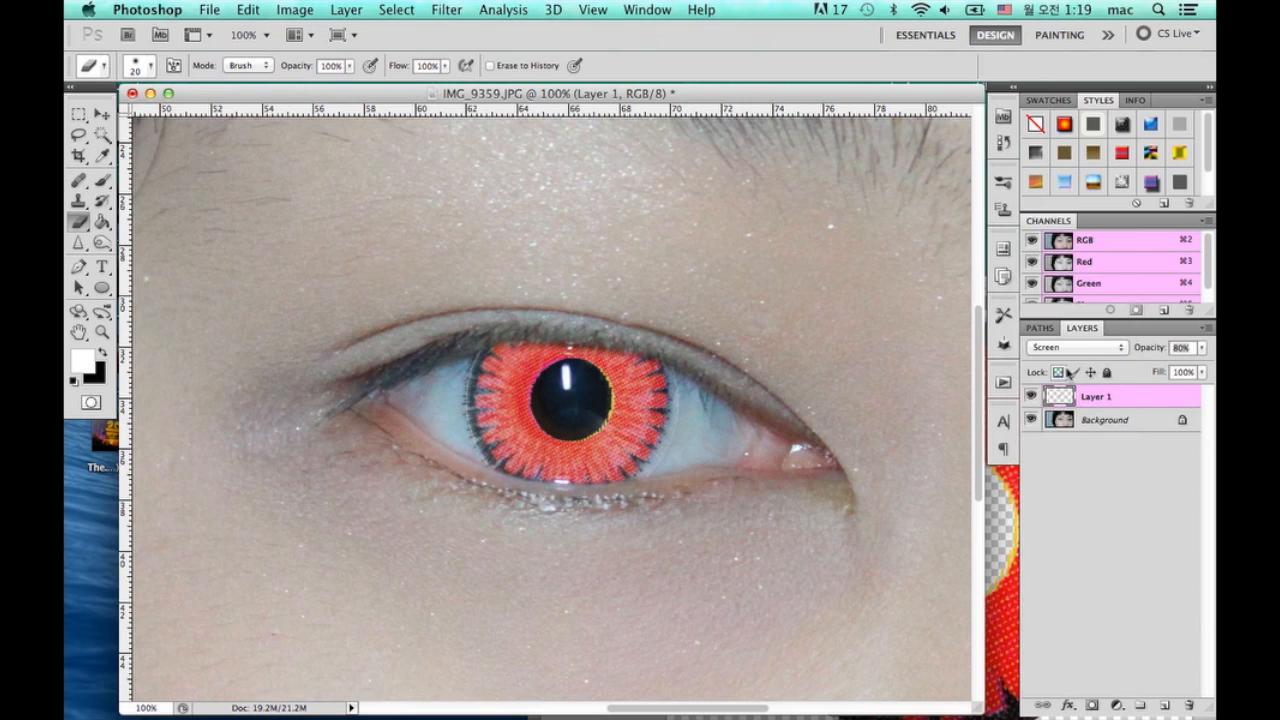
click(1078, 348)
click(1066, 401)
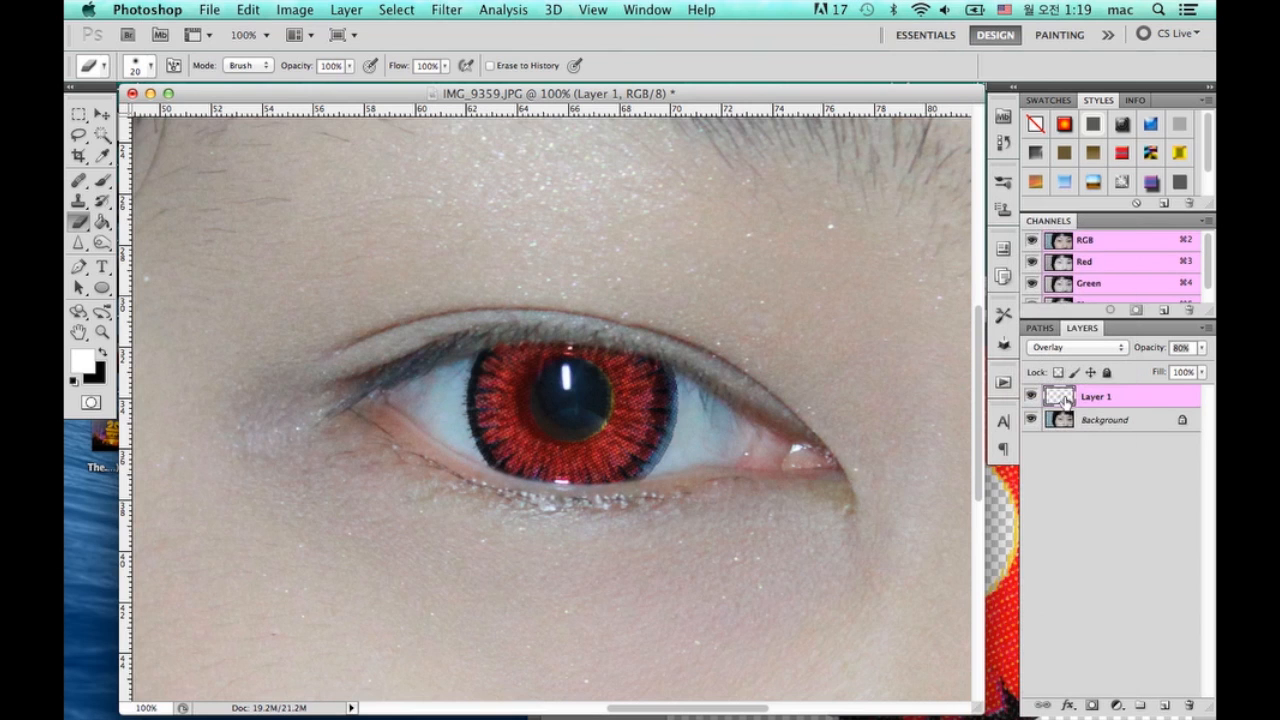
Nudge the lens layer slightly to the left so its rim sits over the iris
key(v)
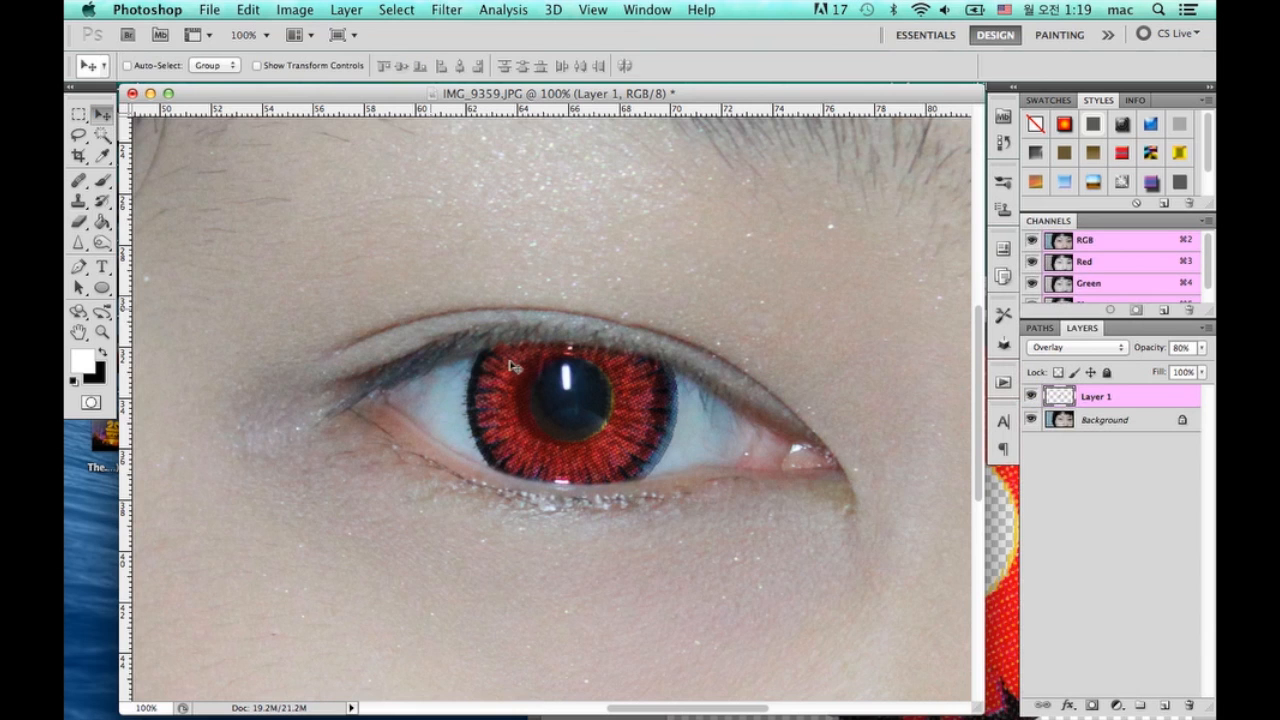
drag(515, 367, 509, 366)
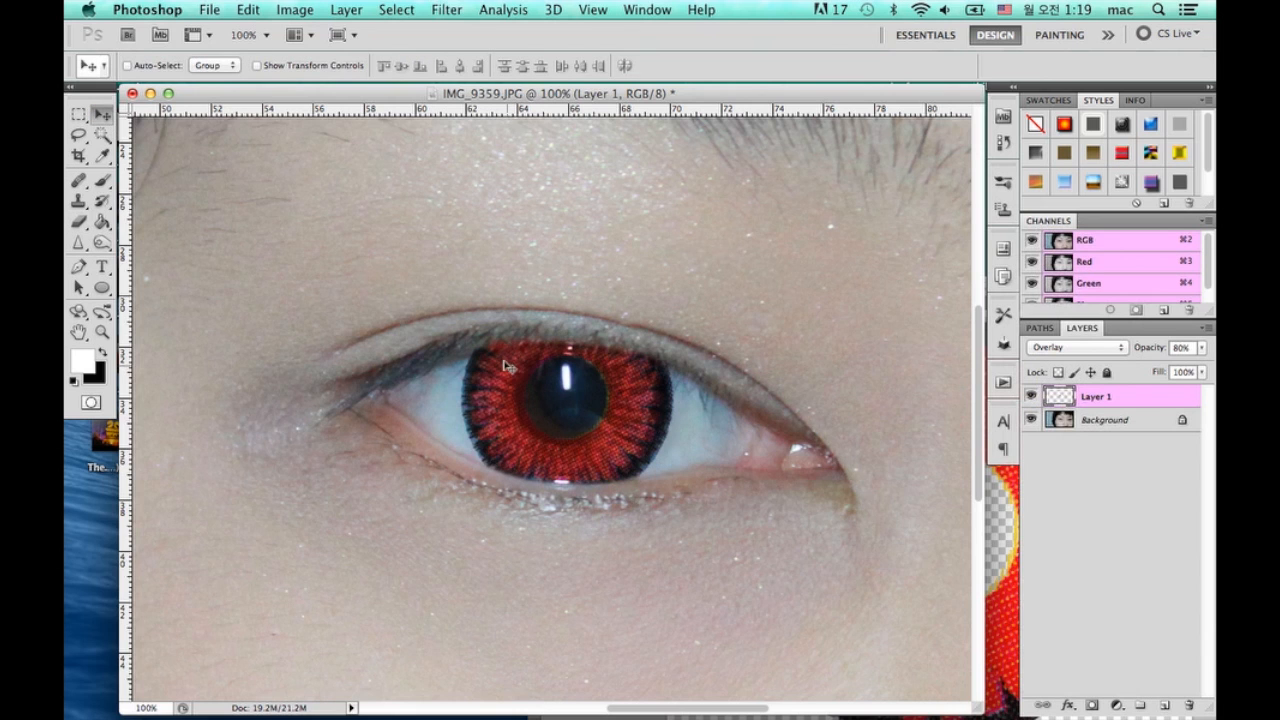
Compare the Soft Light, Hard Light, Vivid Light and Pin Light blending modes on the lens layer
click(1100, 352)
click(1091, 361)
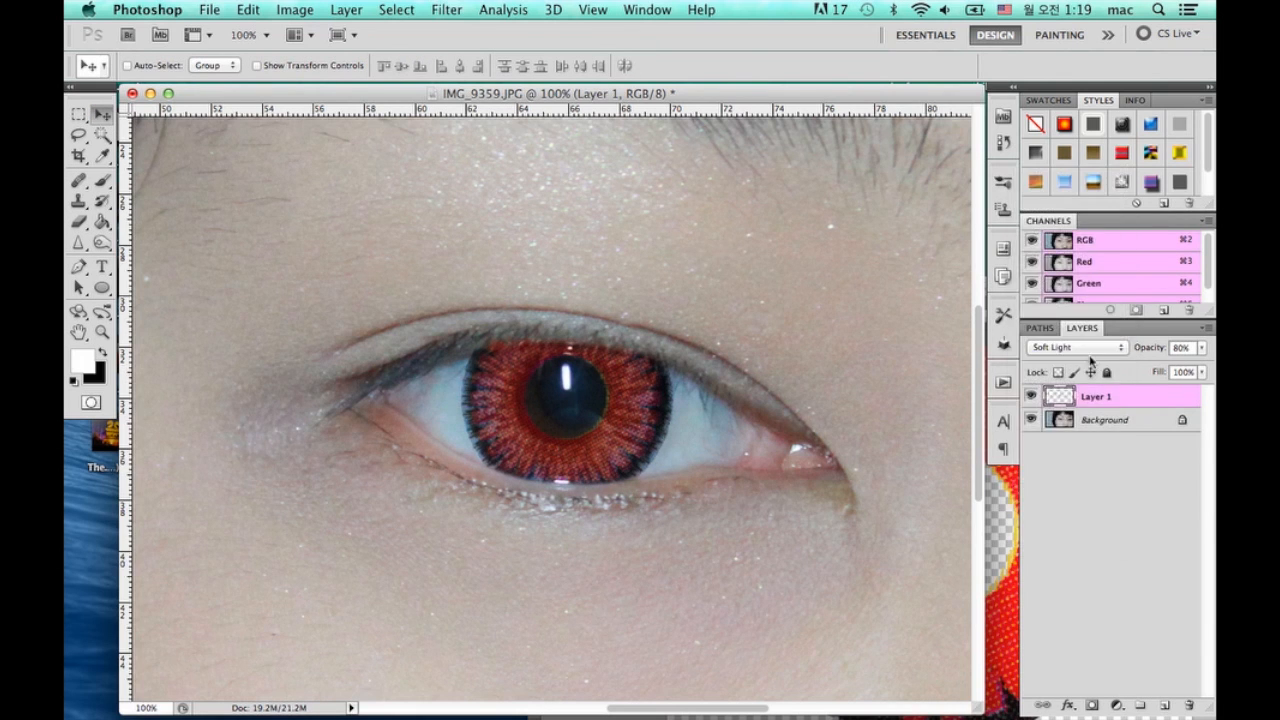
click(1091, 350)
click(1091, 357)
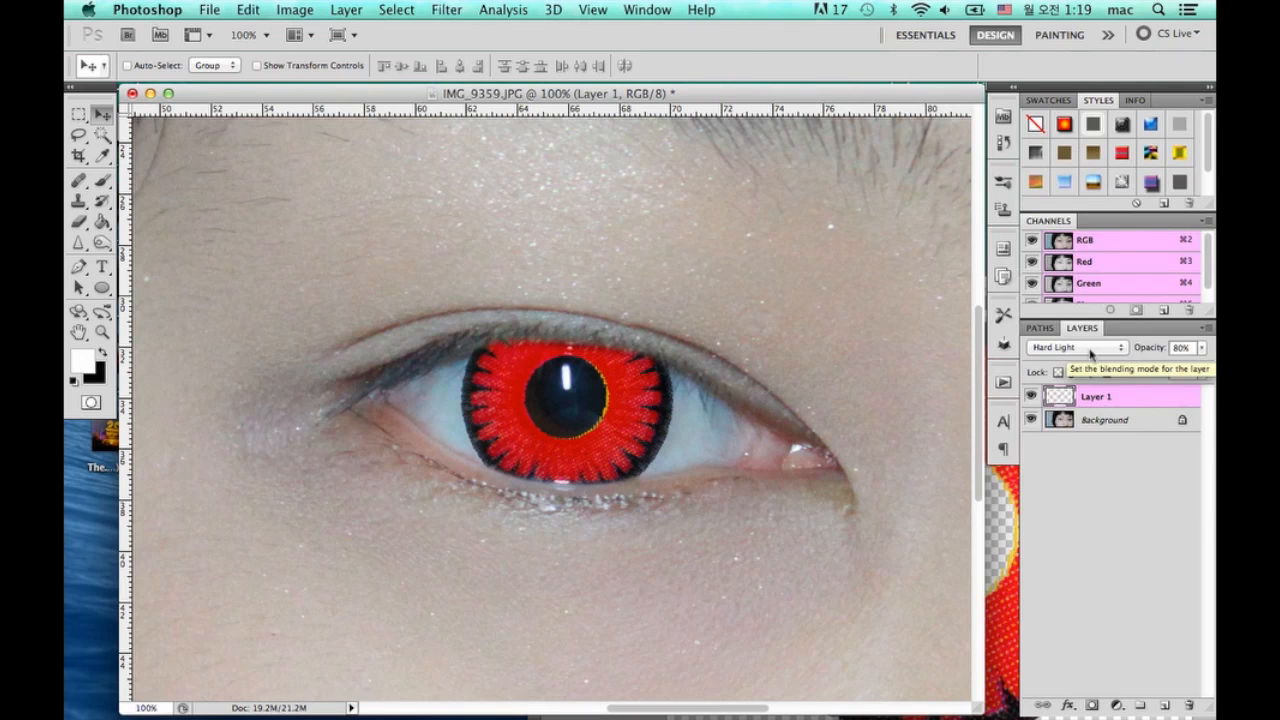
click(1091, 352)
click(1086, 360)
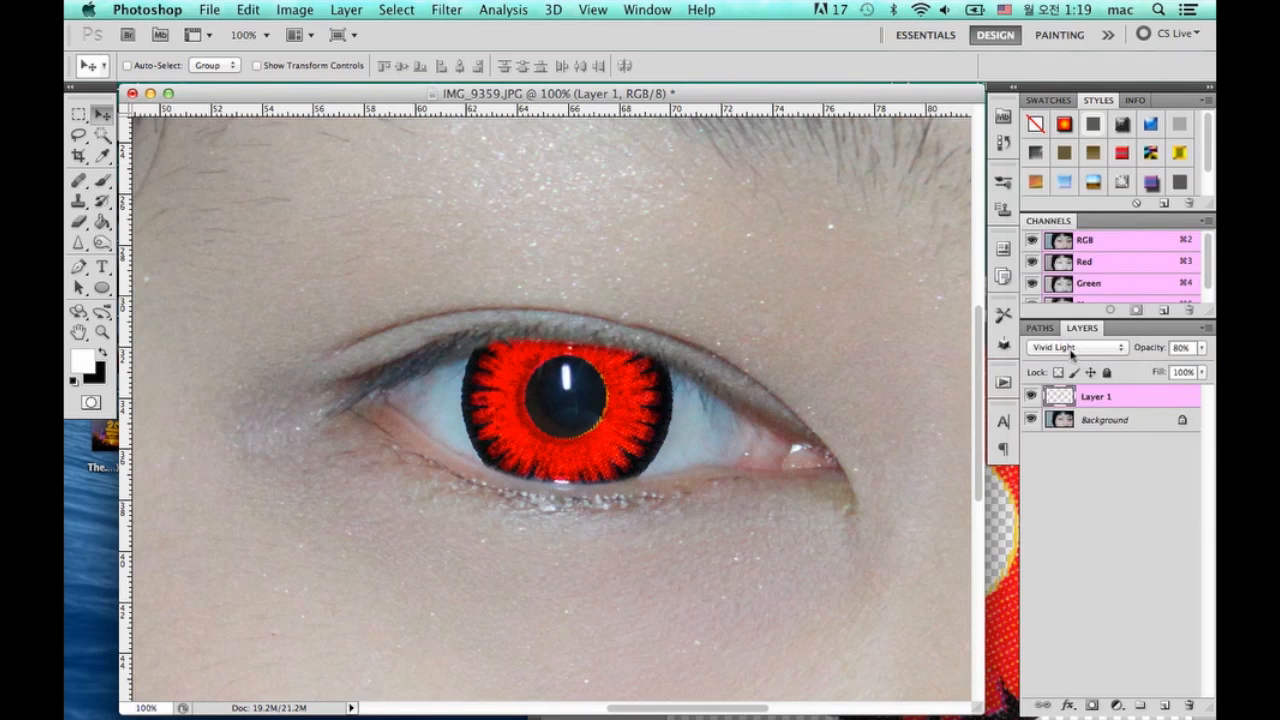
click(1080, 349)
click(1085, 357)
click(1084, 350)
click(1084, 355)
click(1084, 355)
click(1086, 359)
Set the lens layer's blending mode to Hard Light and its opacity to 65%
click(1088, 350)
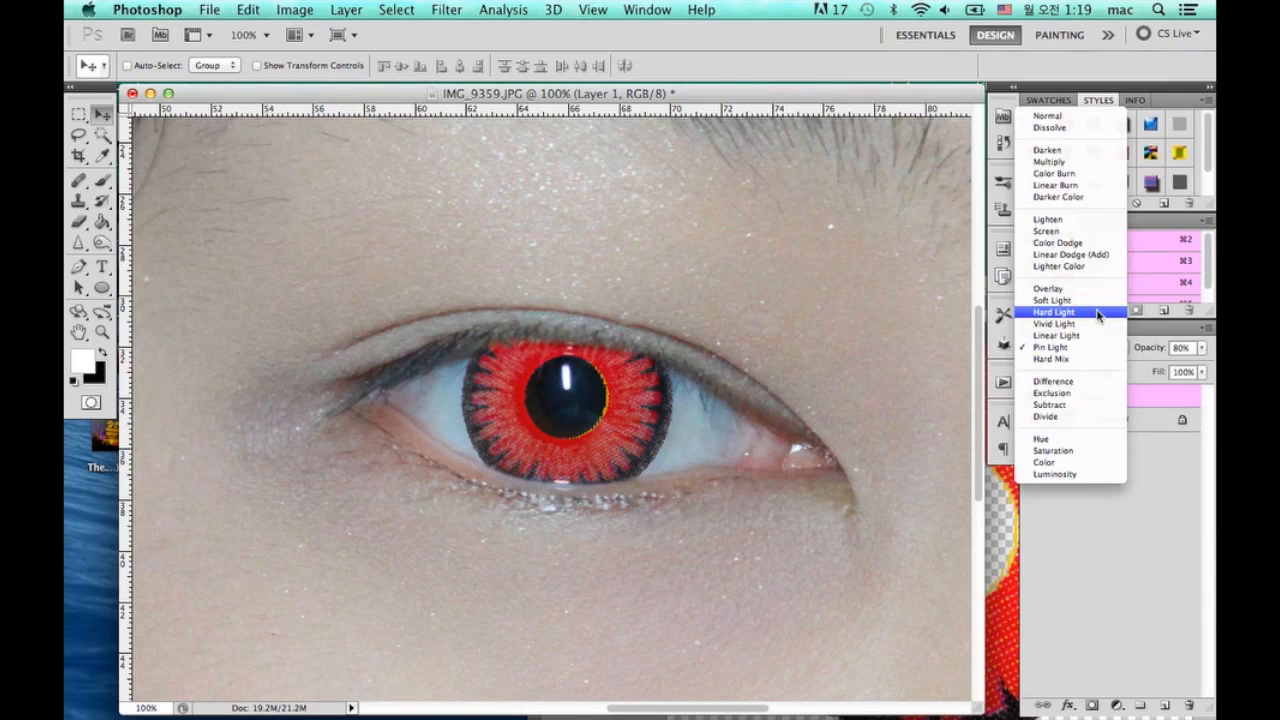
click(1093, 315)
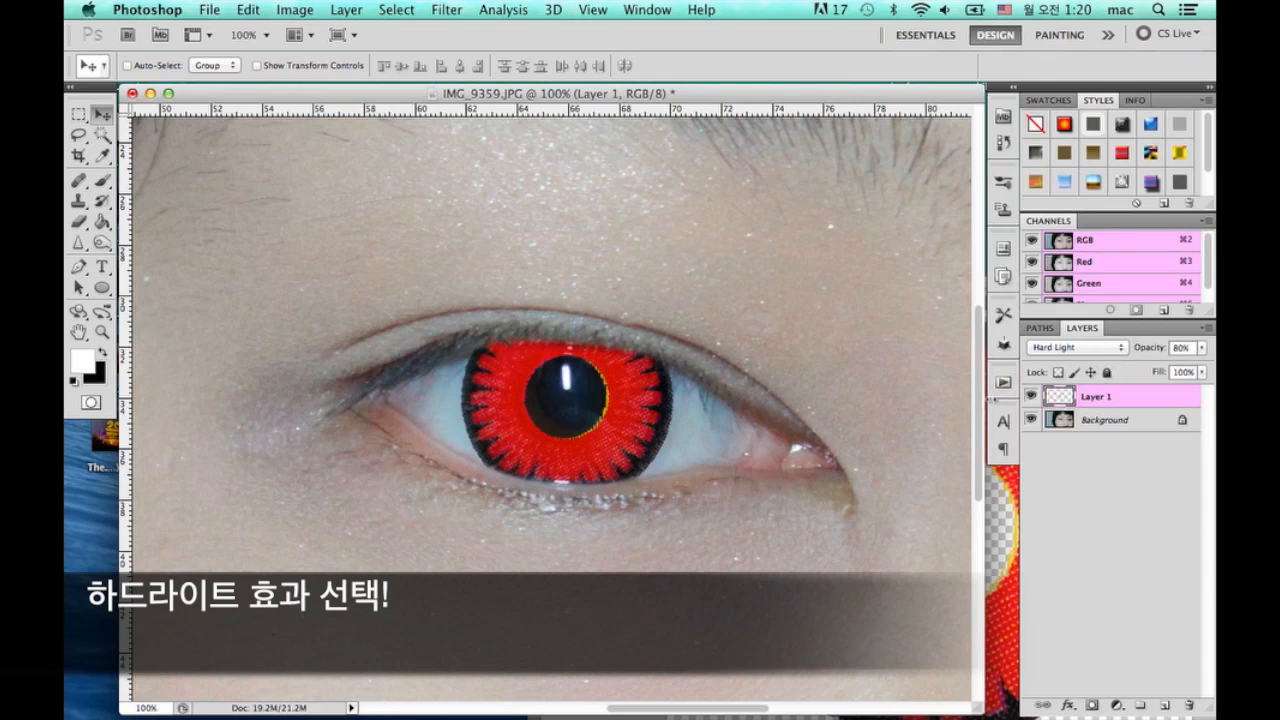
click(1201, 347)
drag(1180, 364, 1168, 367)
click(1203, 349)
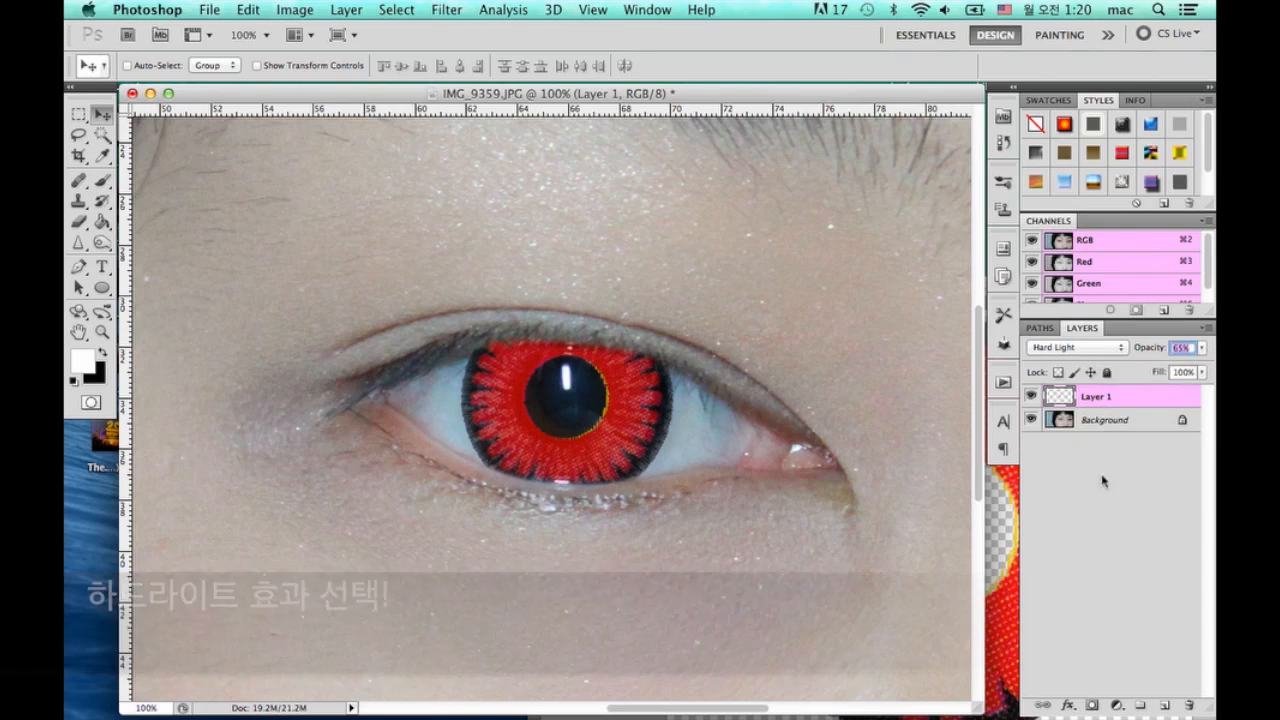
click(1103, 480)
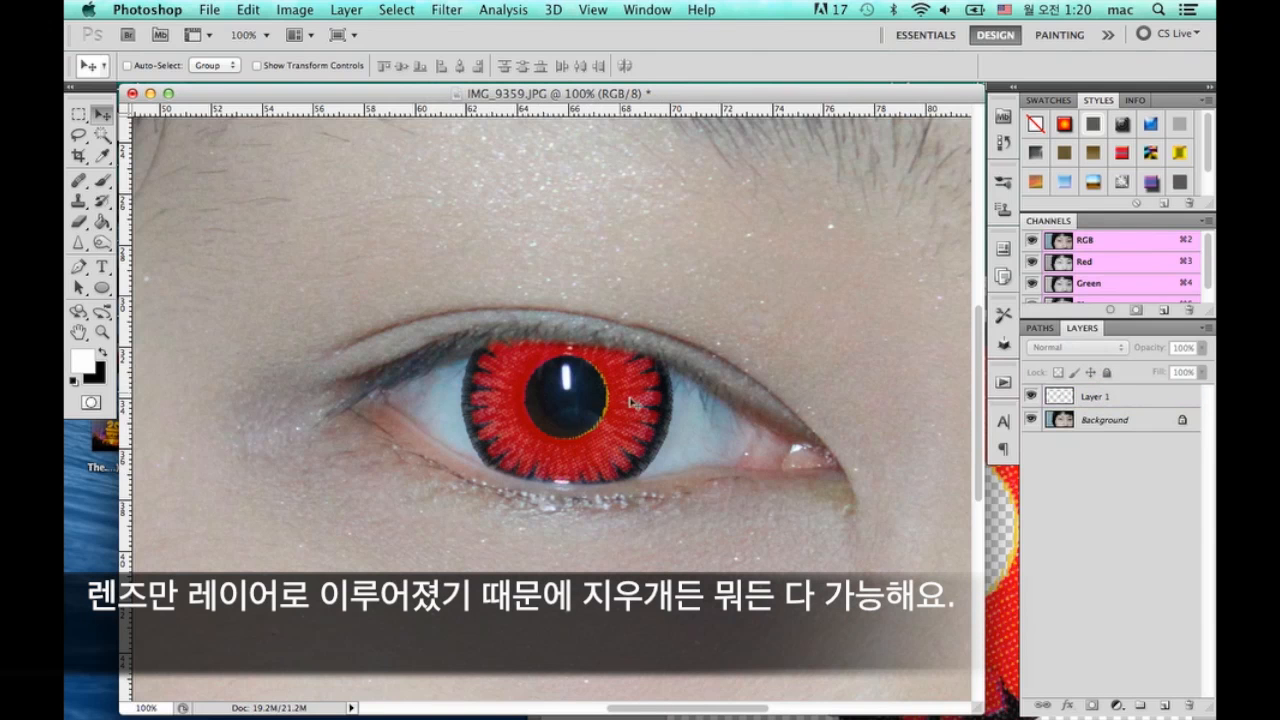
Erase the yellow fringe around the pupil on Layer 1 with the eraser size reduced to 9
key(super+equal)
key(super+equal)
key(super+equal)
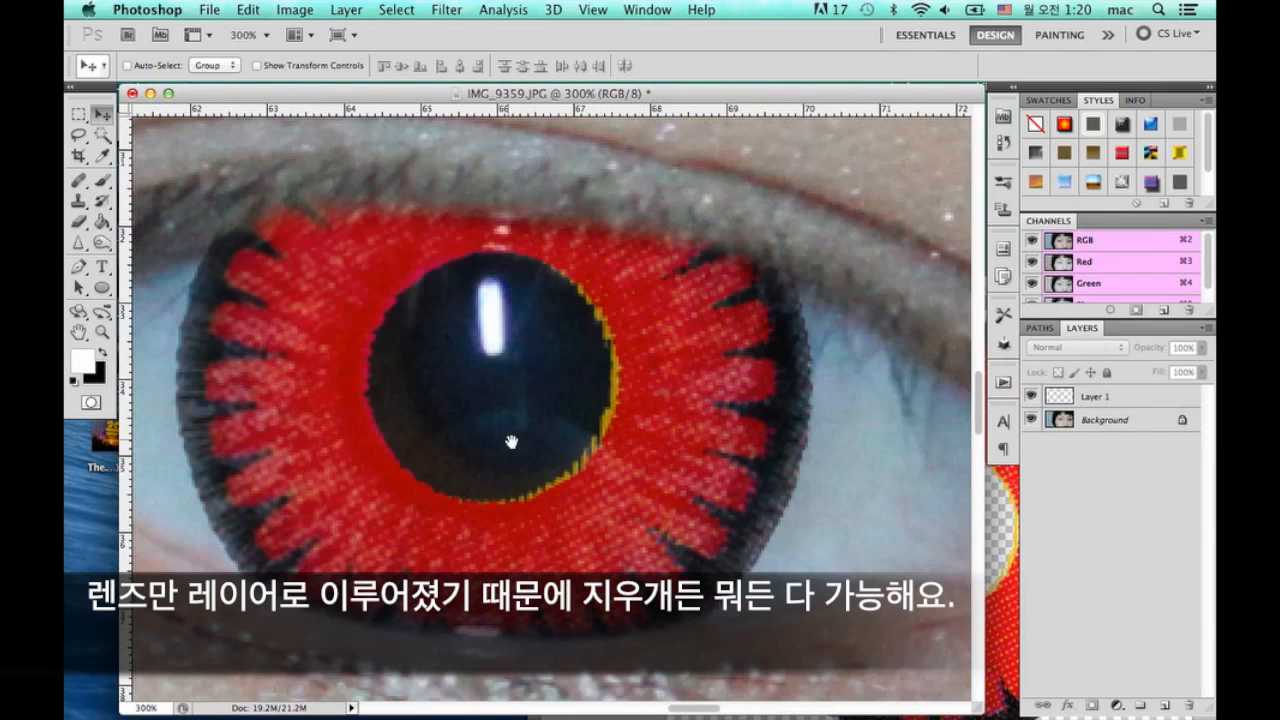
click(78, 221)
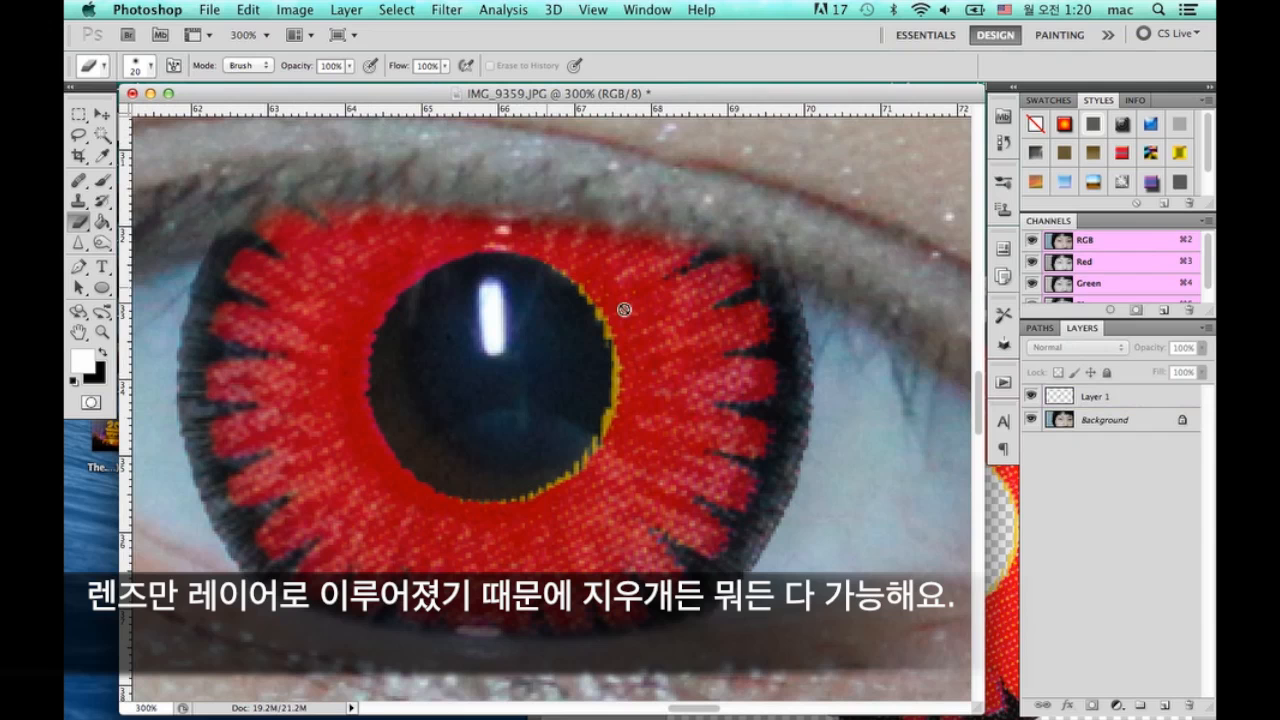
click(1082, 394)
key(bracketleft)
key(bracketleft)
mouse_move(575, 290)
mouse_down()
mouse_move(602, 333)
mouse_move(608, 403)
mouse_move(521, 499)
mouse_move(590, 451)
mouse_move(615, 356)
mouse_move(552, 275)
mouse_up()
drag(609, 349, 619, 423)
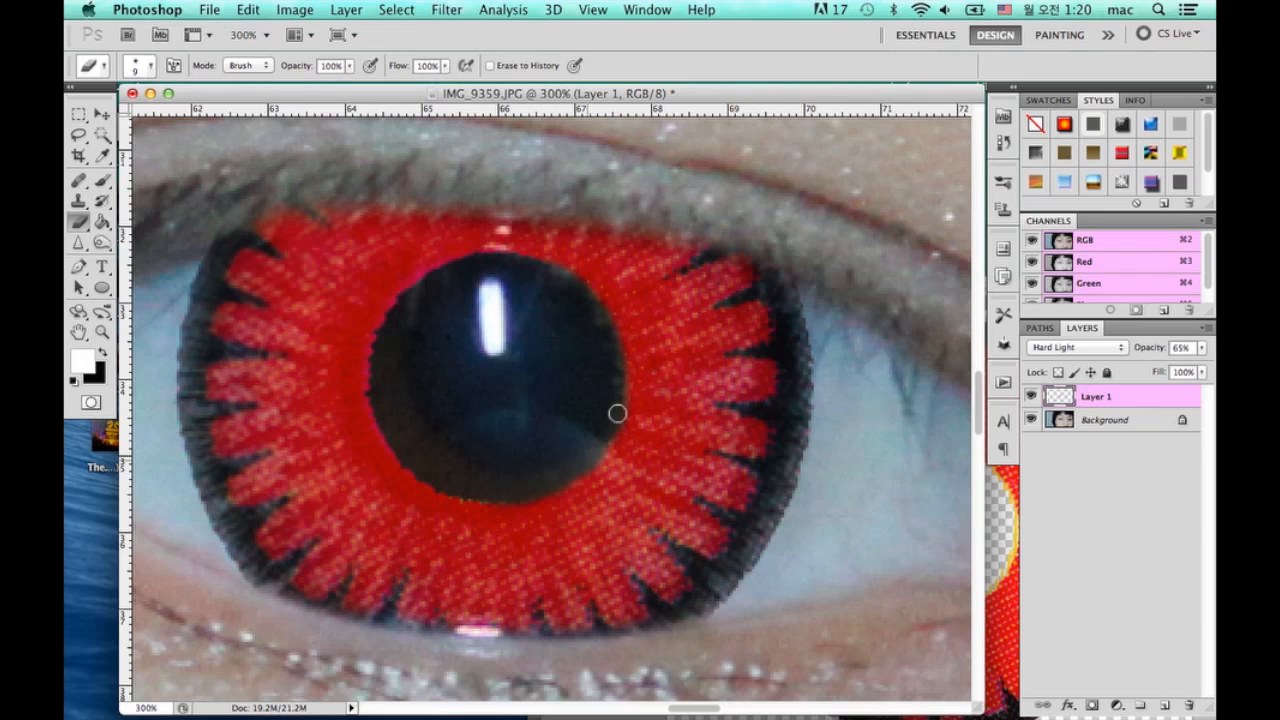
Start a Curves adjustment on the lens layer and pull the RGB midtones down at about input 144
key(super+minus)
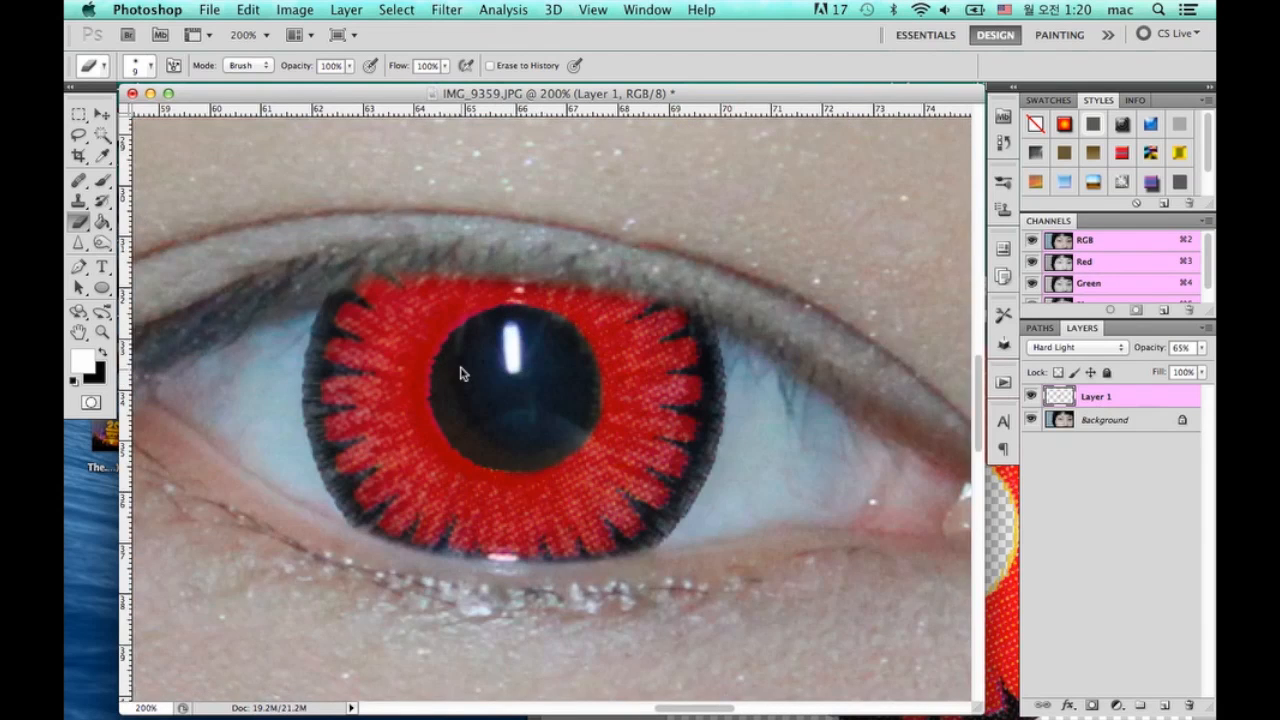
key(super+minus)
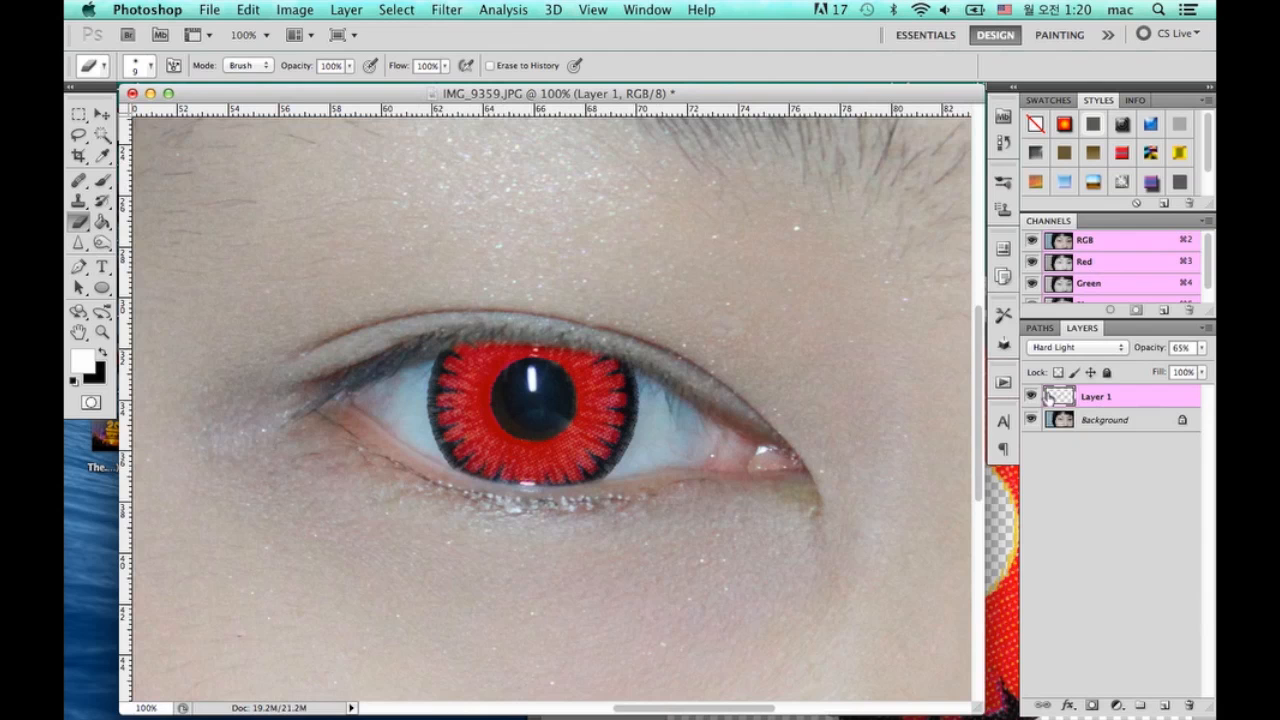
key(super+0)
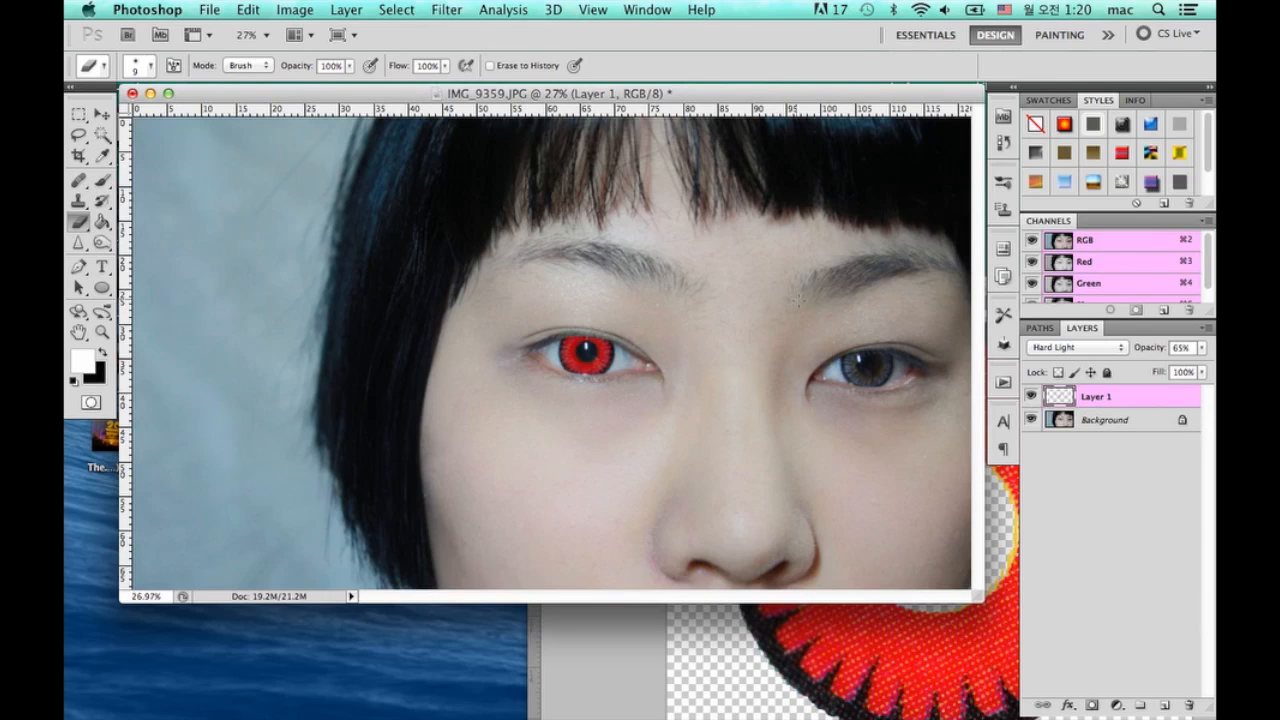
key(super+m)
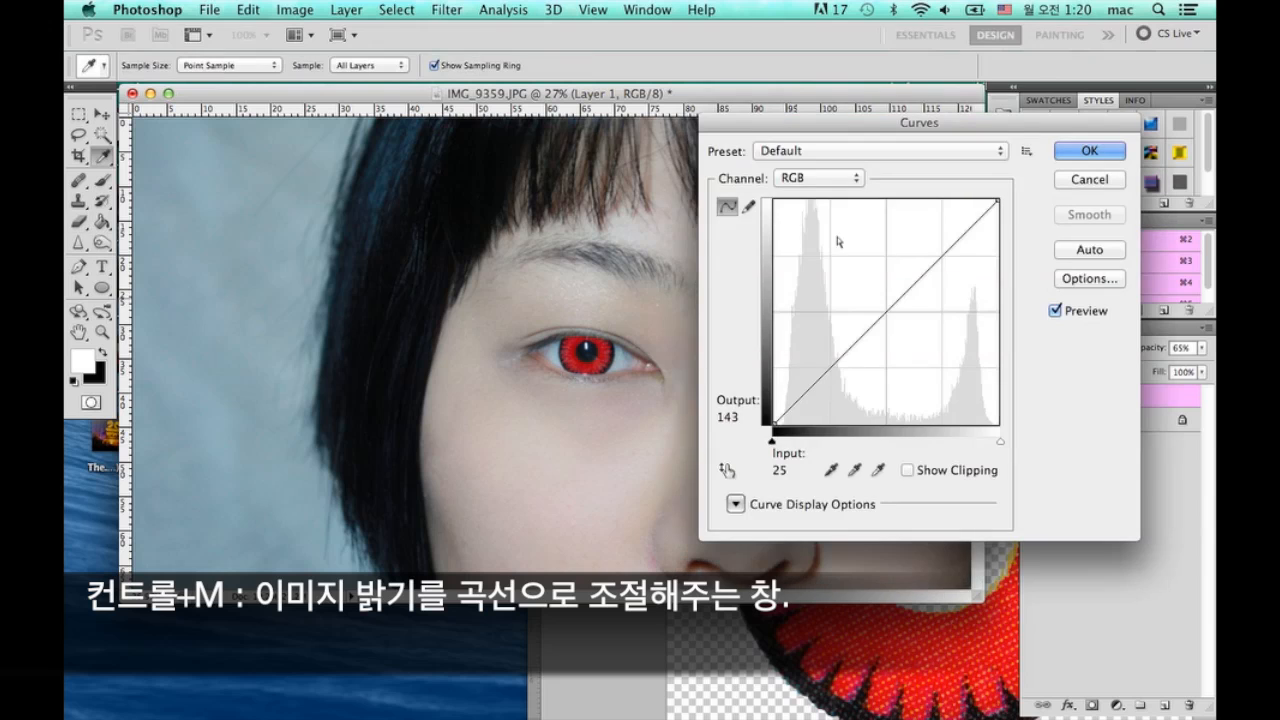
drag(792, 125, 219, 128)
click(290, 306)
drag(259, 268, 284, 326)
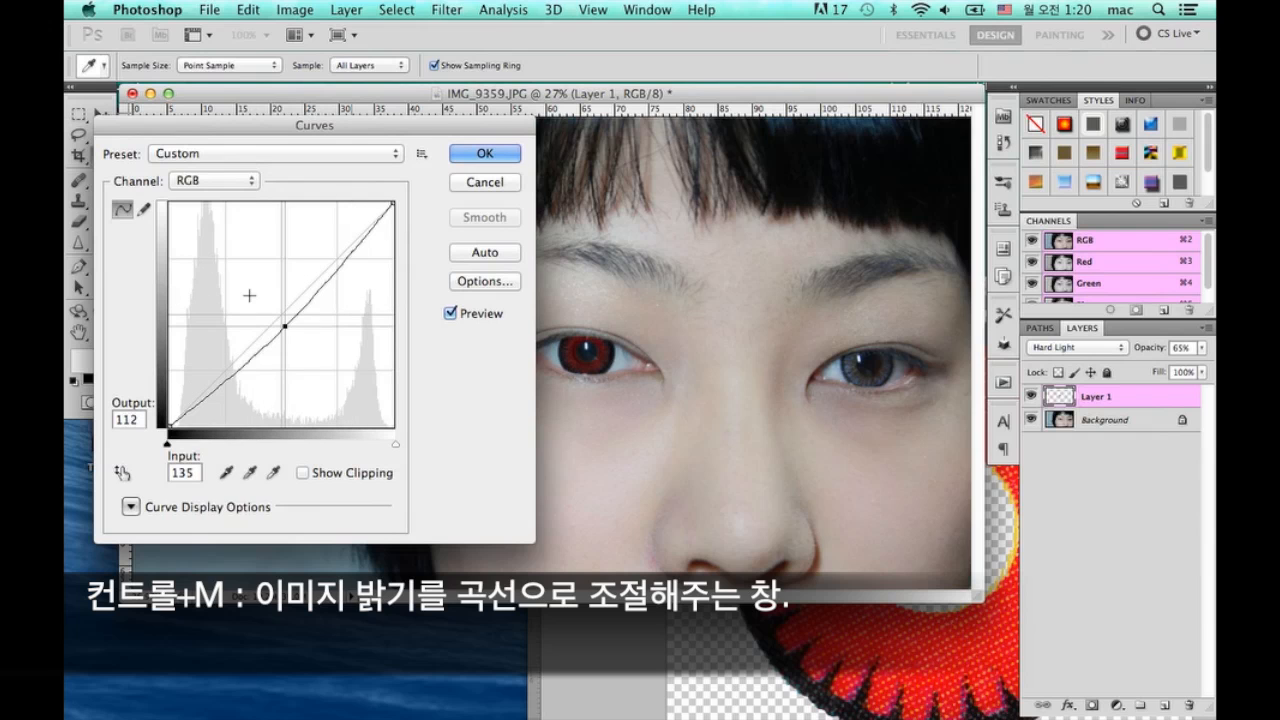
drag(380, 126, 302, 96)
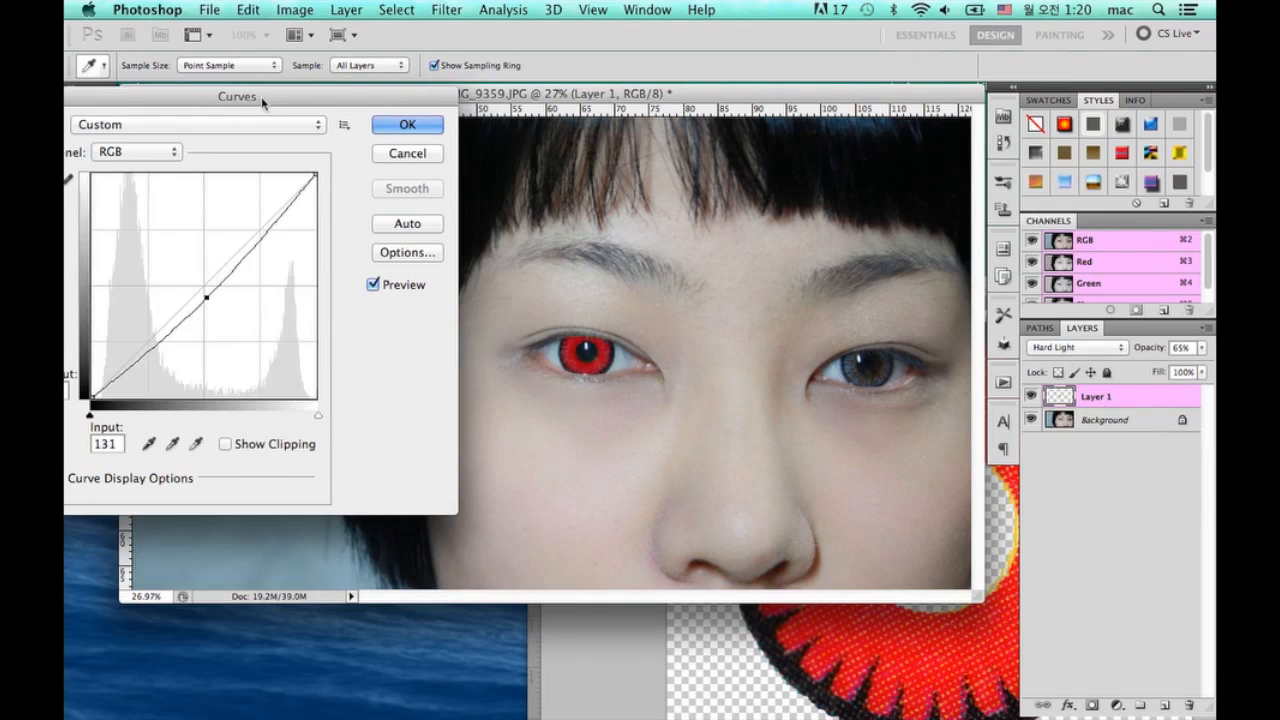
drag(229, 270, 222, 298)
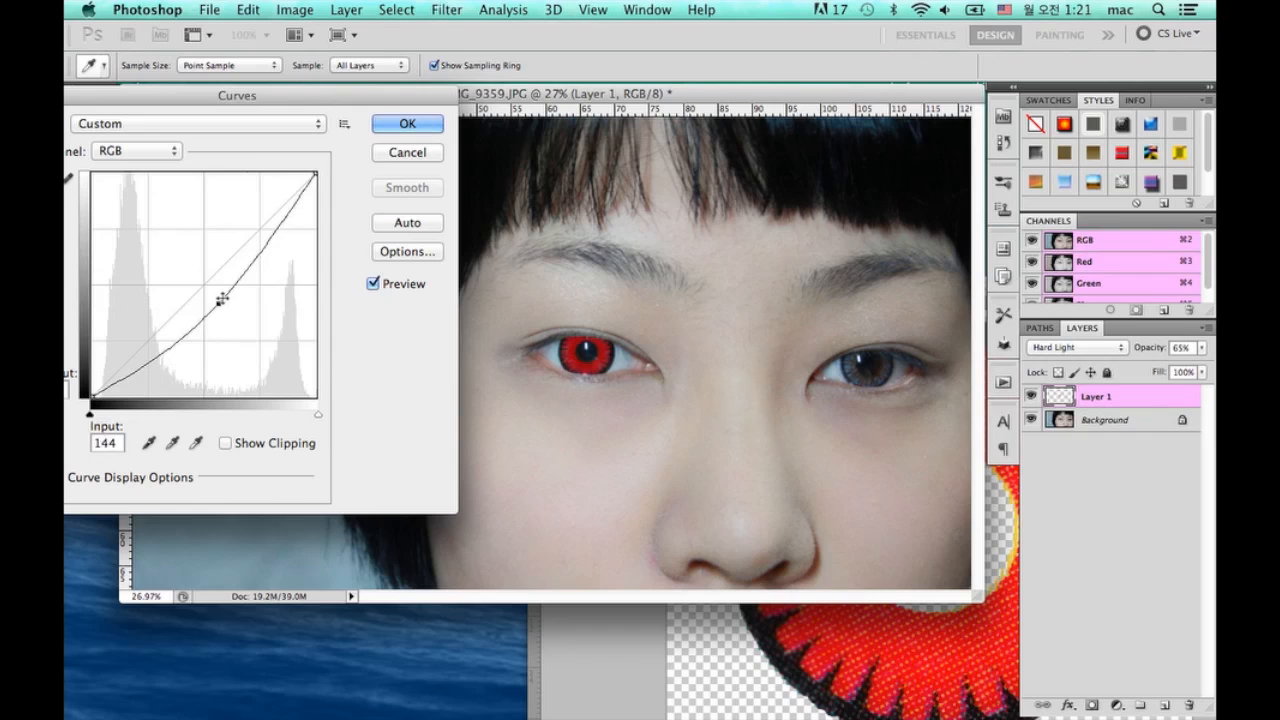
Reshape the lens layer's RGB curve with a slightly raised point at input 88 and a lowered point at about input 180, and apply it
drag(220, 303, 243, 268)
click(190, 319)
mouse_move(190, 319)
mouse_down()
mouse_move(164, 302)
mouse_move(170, 316)
mouse_up()
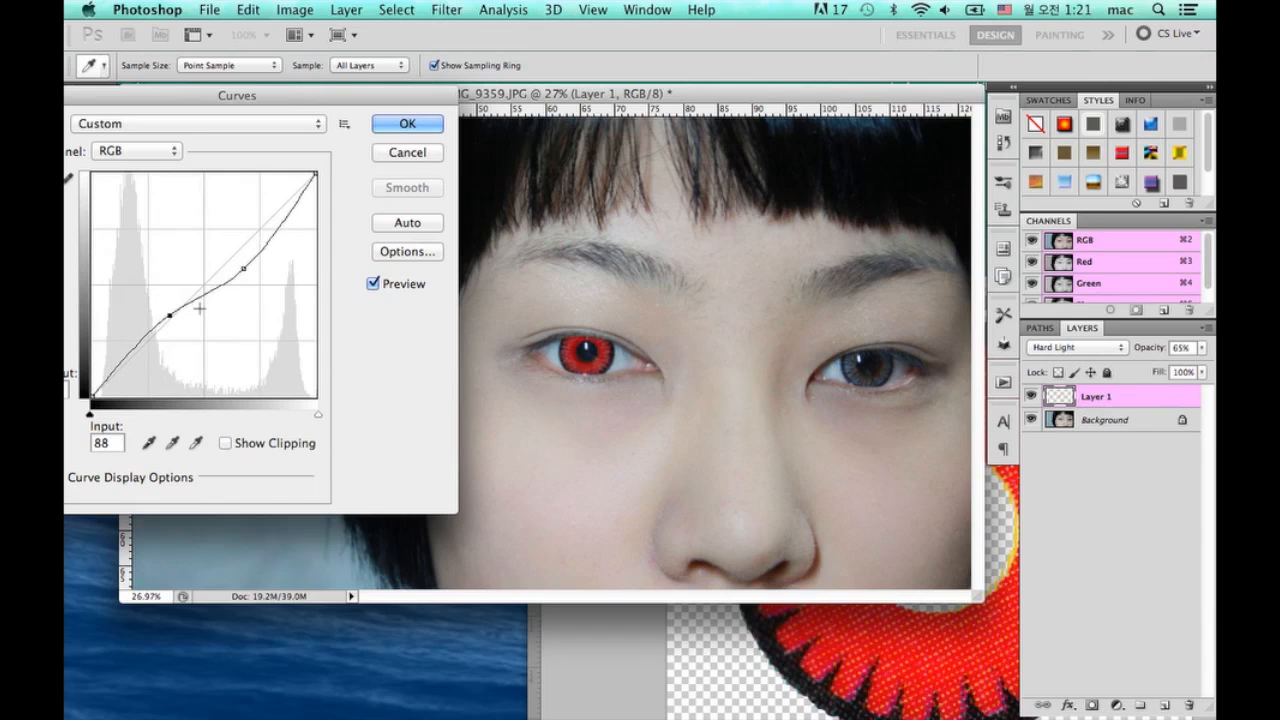
drag(248, 269, 251, 270)
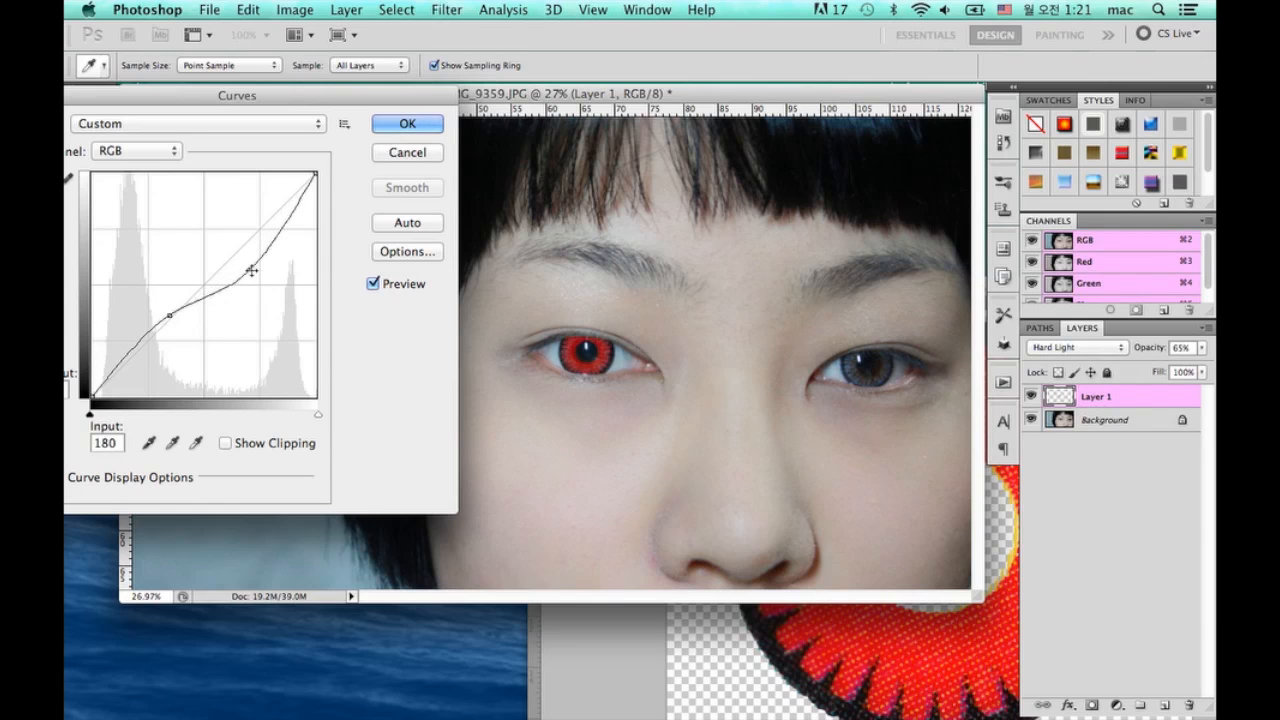
click(400, 124)
key(e)
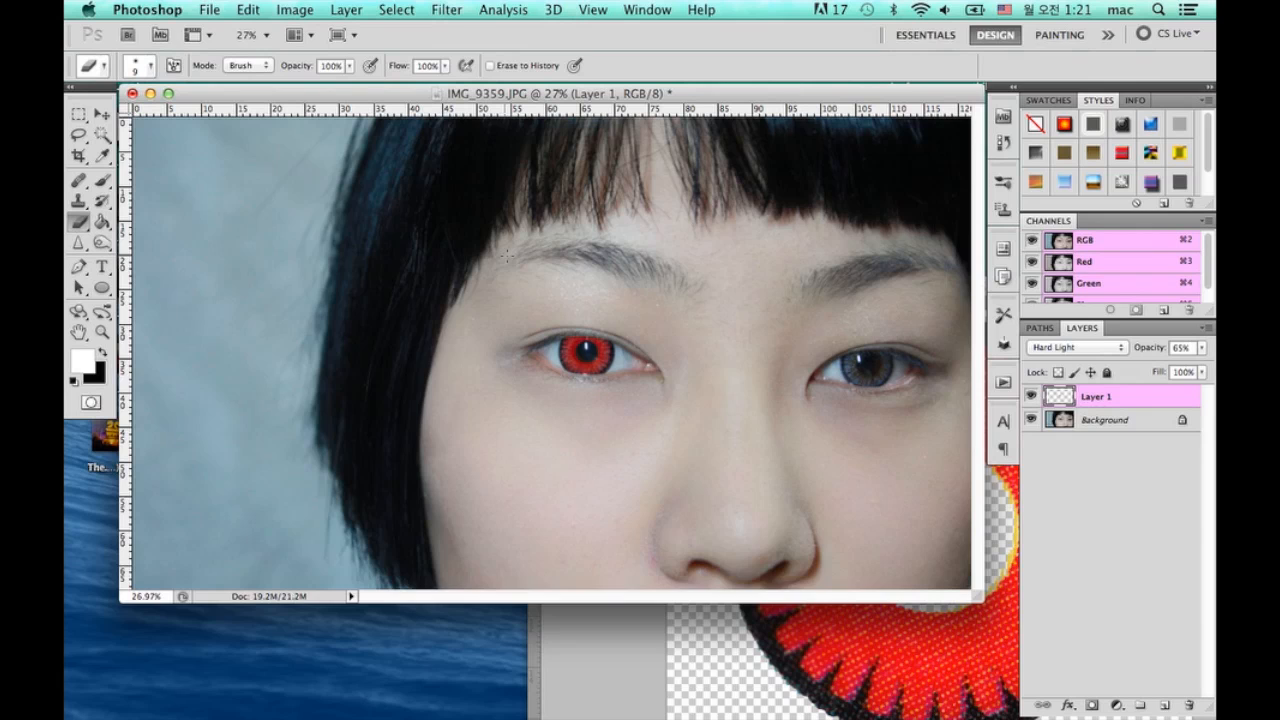
Apply a Levels adjustment to the lens layer with input levels 20, 0.64 and 237
key(ctrl+l)
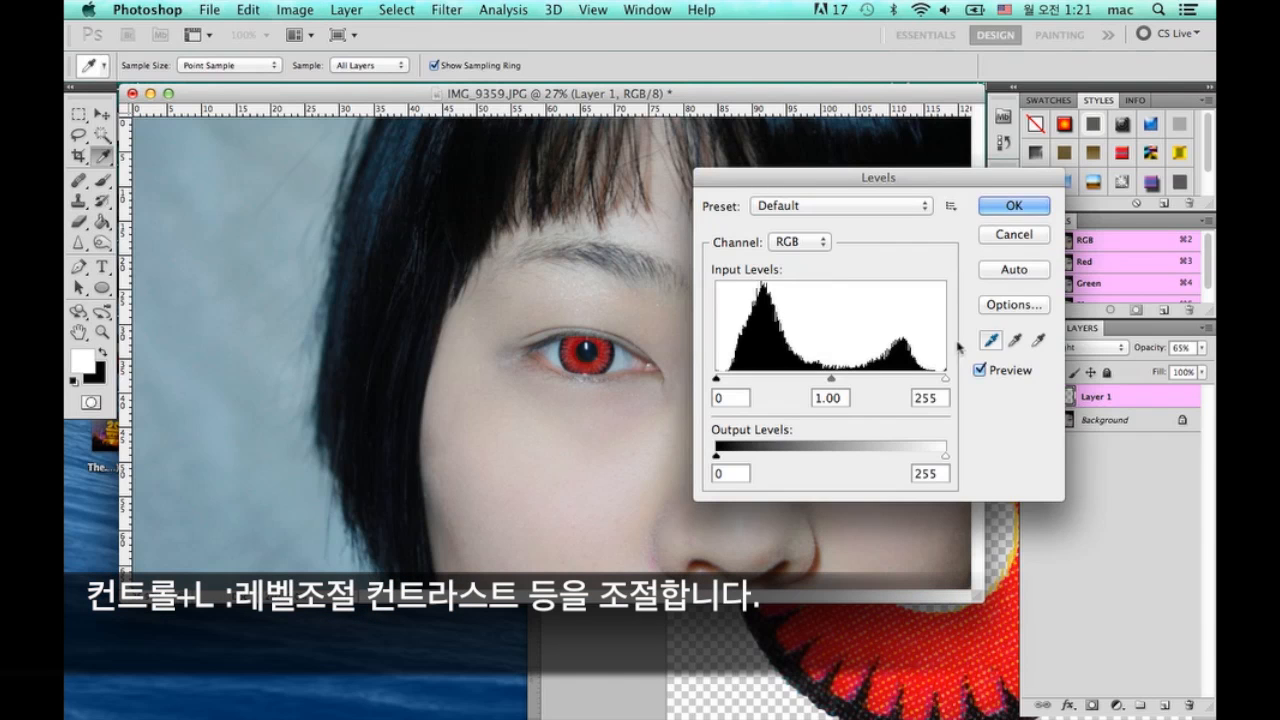
mouse_move(945, 380)
mouse_down()
mouse_move(857, 383)
mouse_move(957, 386)
mouse_move(929, 382)
mouse_up()
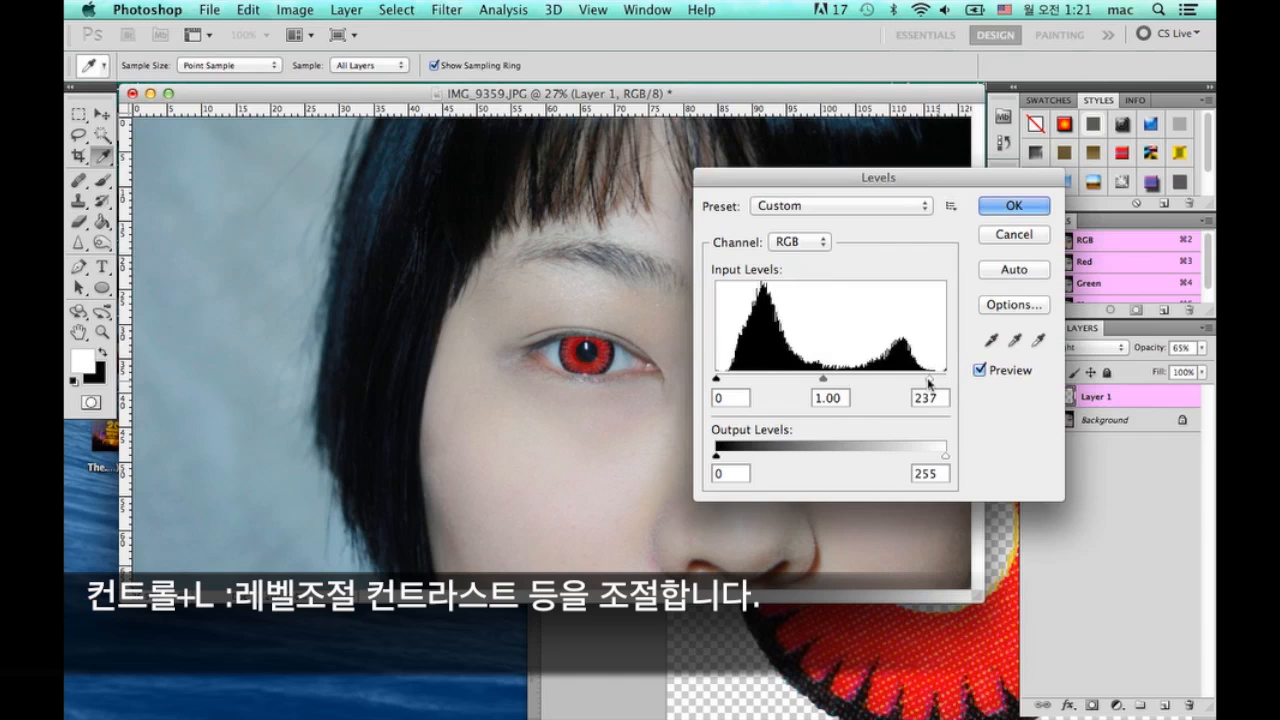
mouse_move(717, 378)
mouse_down()
mouse_move(753, 380)
mouse_move(717, 380)
mouse_move(734, 380)
mouse_up()
mouse_move(835, 379)
mouse_down()
mouse_move(810, 378)
mouse_move(859, 380)
mouse_up()
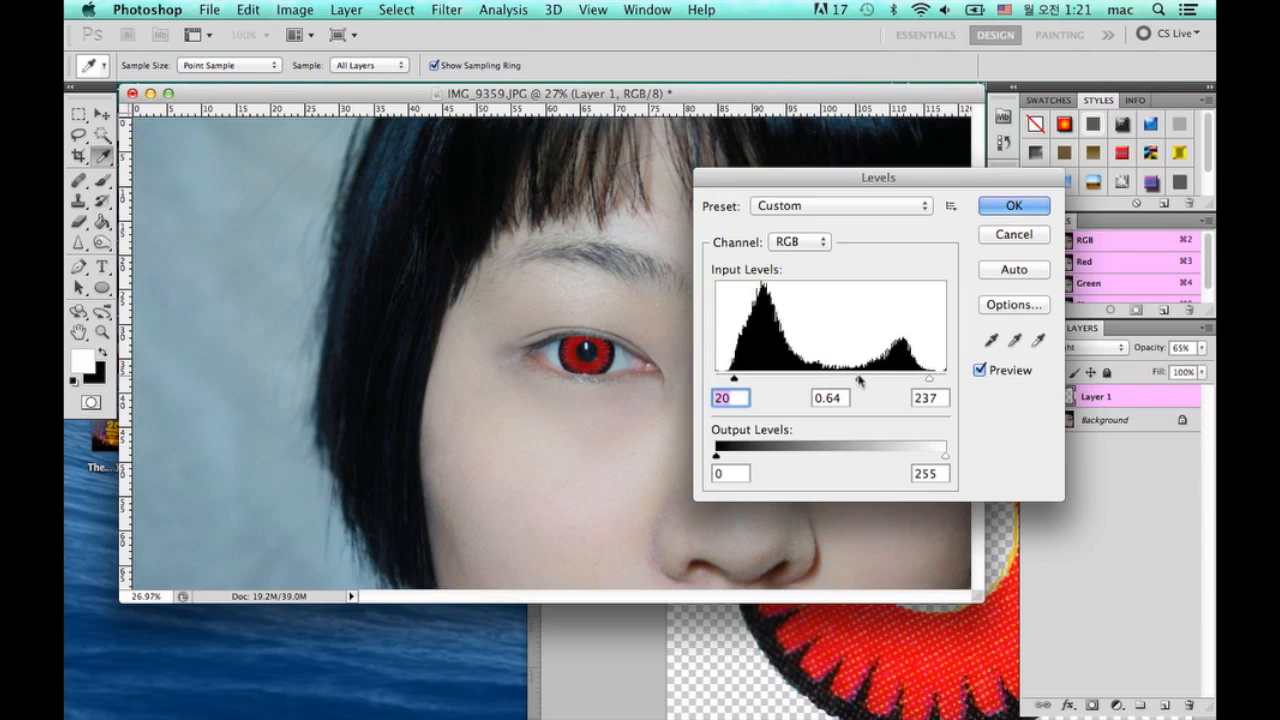
click(1010, 205)
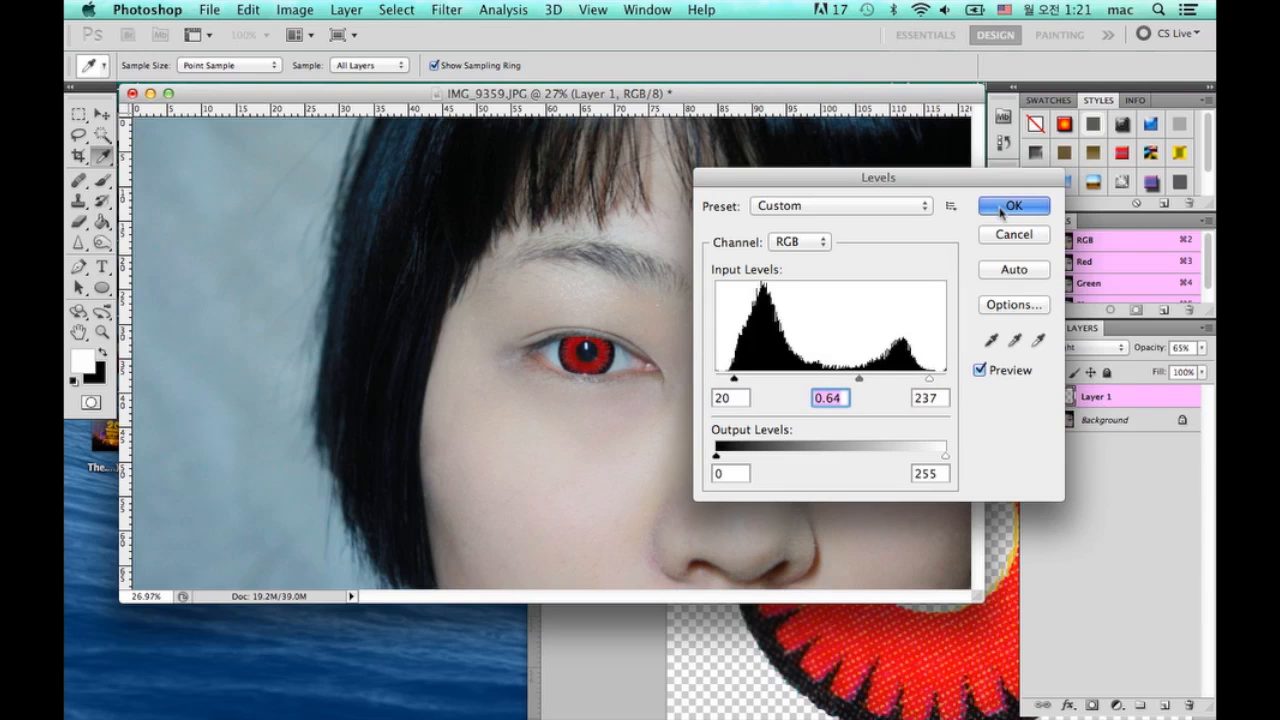
key(e)
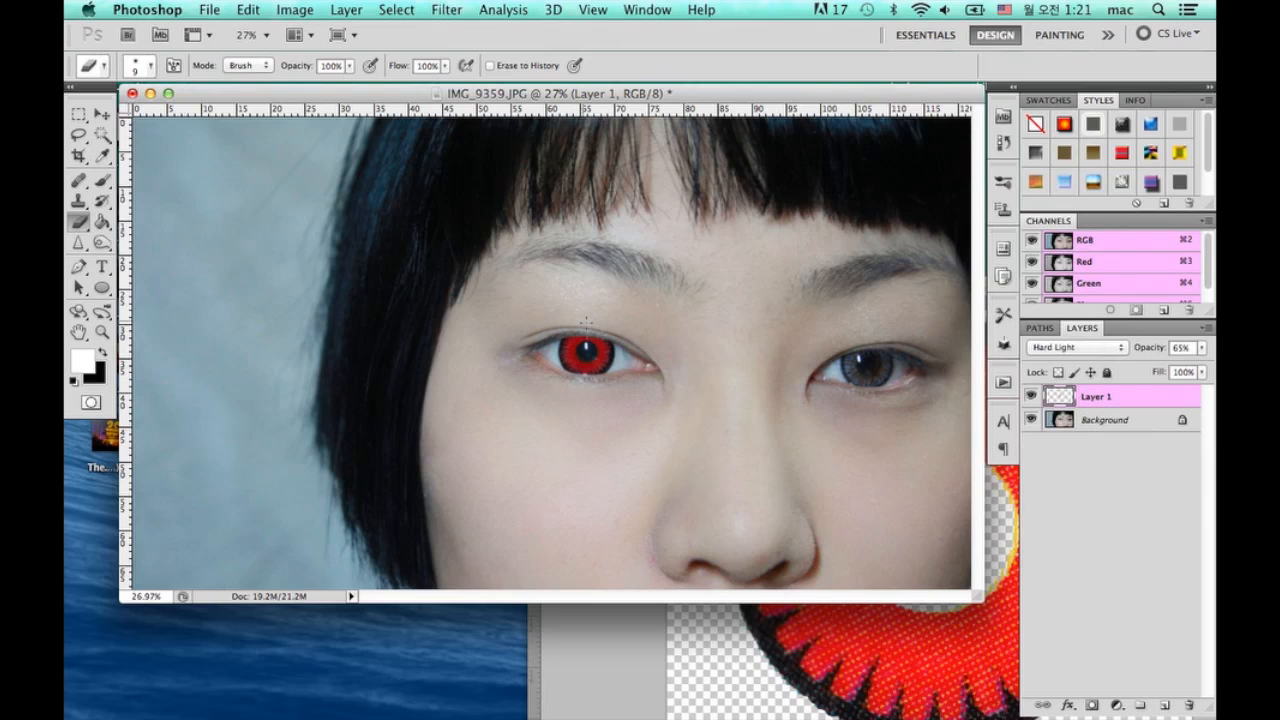
Apply a Hue/Saturation adjustment to the lens layer with hue +2 and saturation -24
key(ctrl+u)
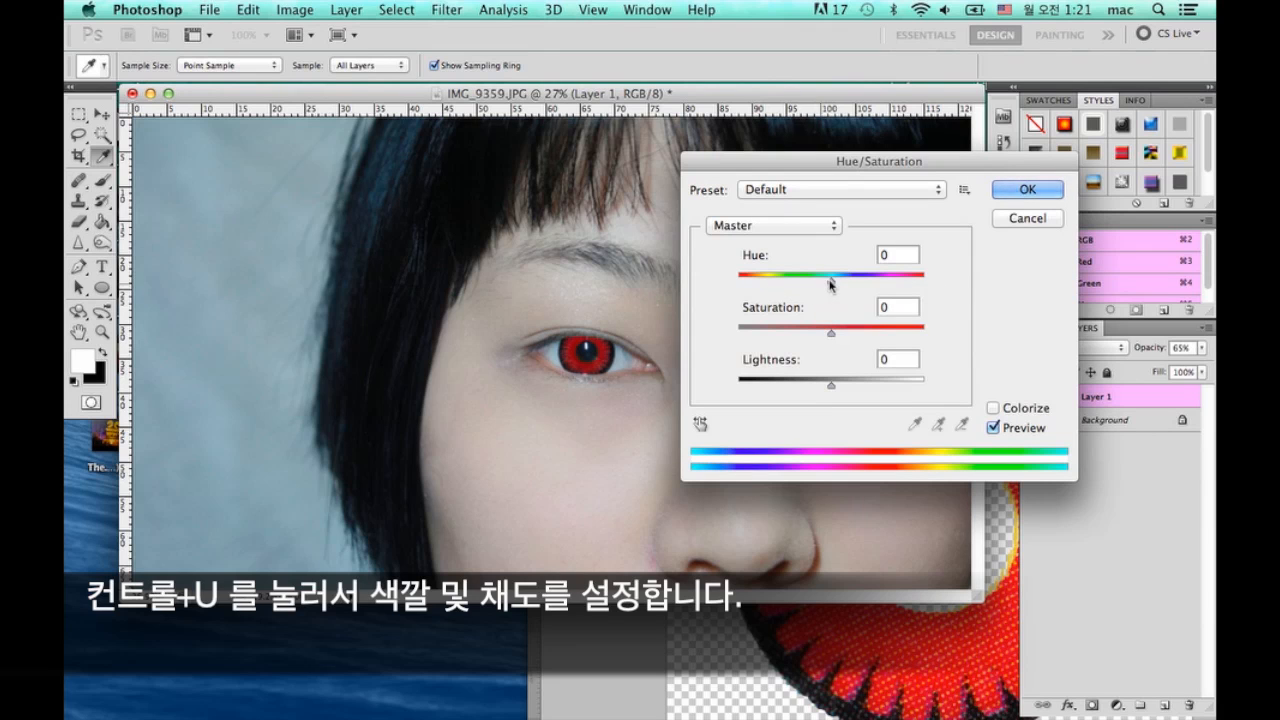
mouse_move(829, 284)
mouse_down()
mouse_move(758, 281)
mouse_move(923, 286)
mouse_move(744, 285)
mouse_move(847, 286)
mouse_move(834, 285)
mouse_up()
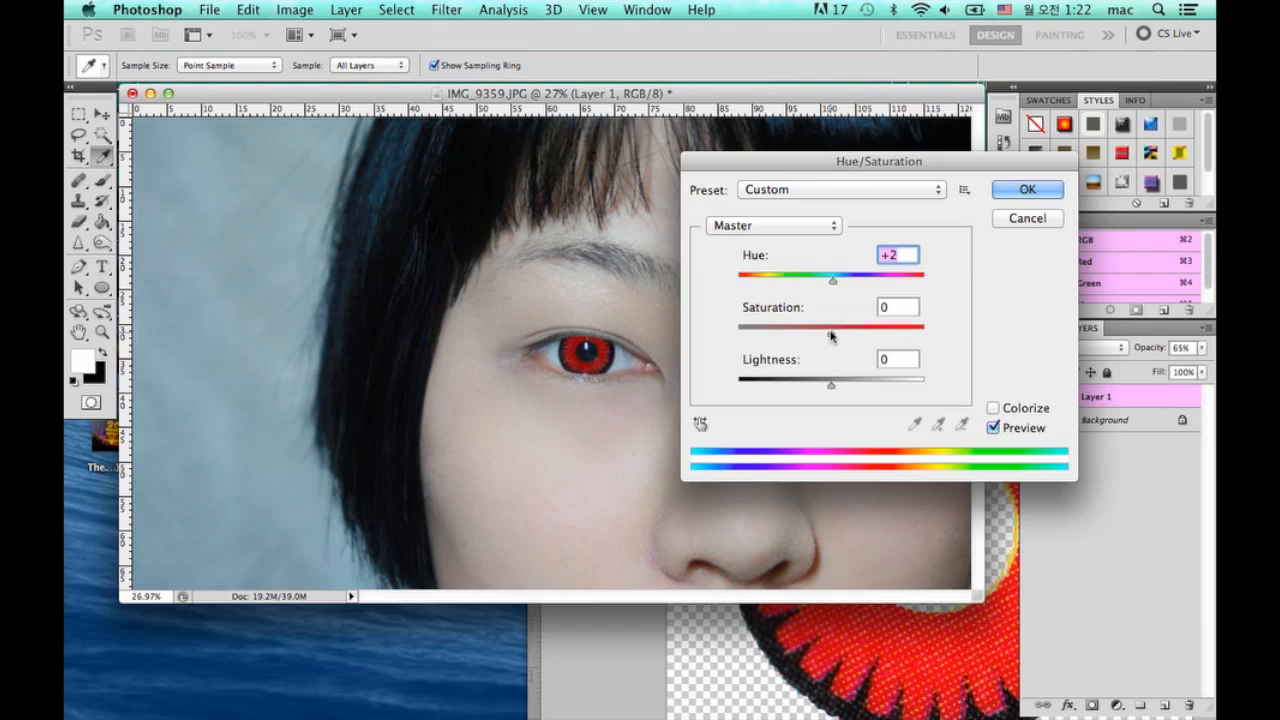
mouse_move(831, 336)
mouse_down()
mouse_move(921, 332)
mouse_move(782, 338)
mouse_move(829, 336)
mouse_move(809, 337)
mouse_up()
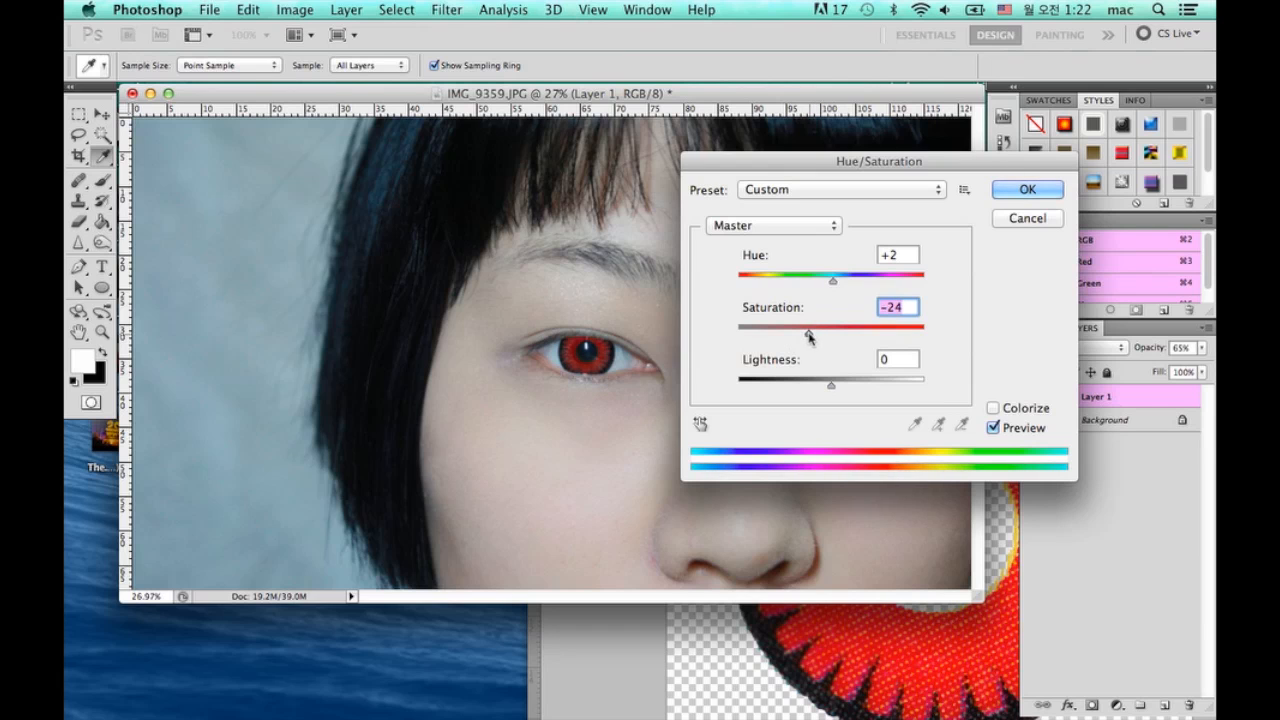
click(1027, 189)
key(e)
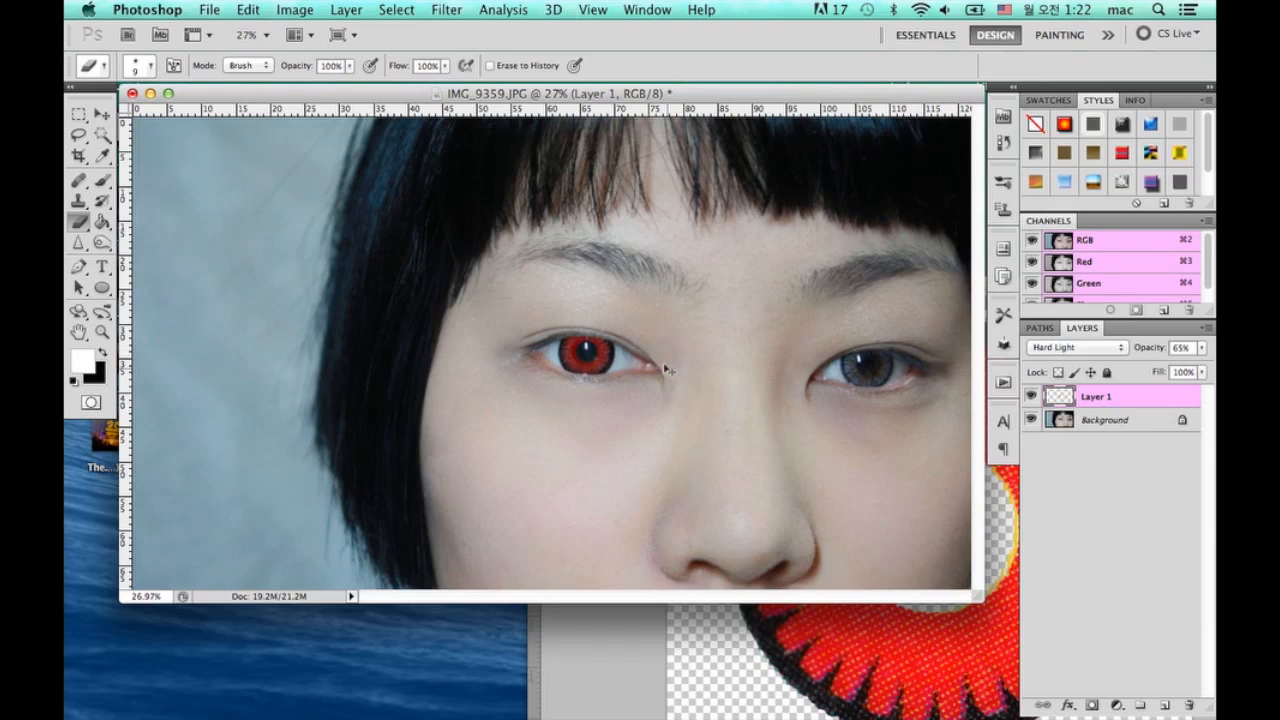
Burn the lens's midtones at 13% exposure with the Burn tool brush reduced to size 30
key(super+equal)
key(super+equal)
key(super+equal)
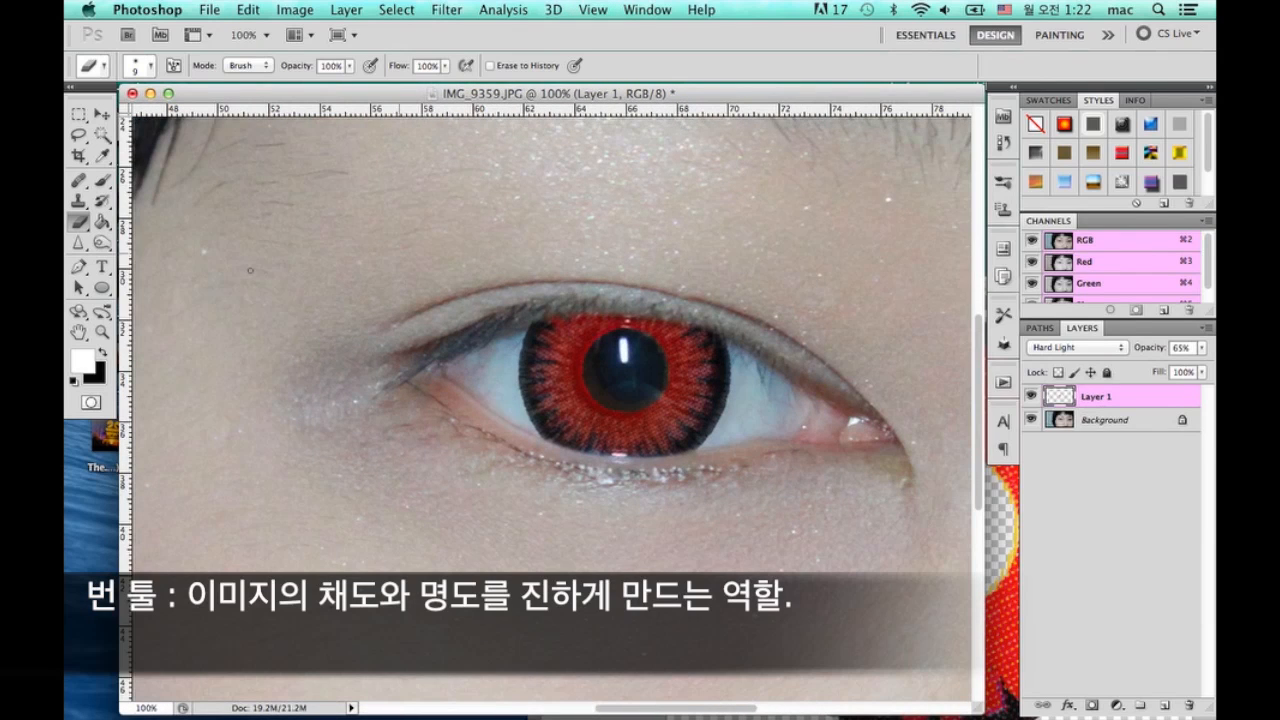
click(102, 287)
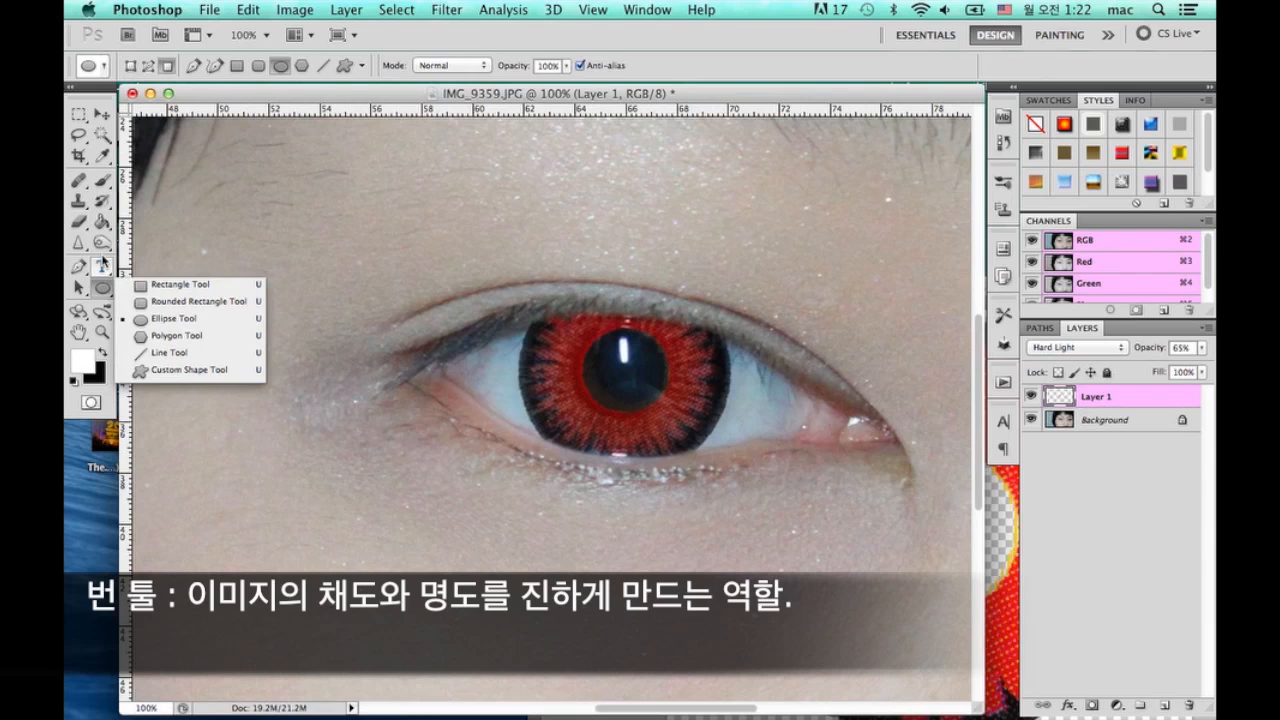
click(102, 243)
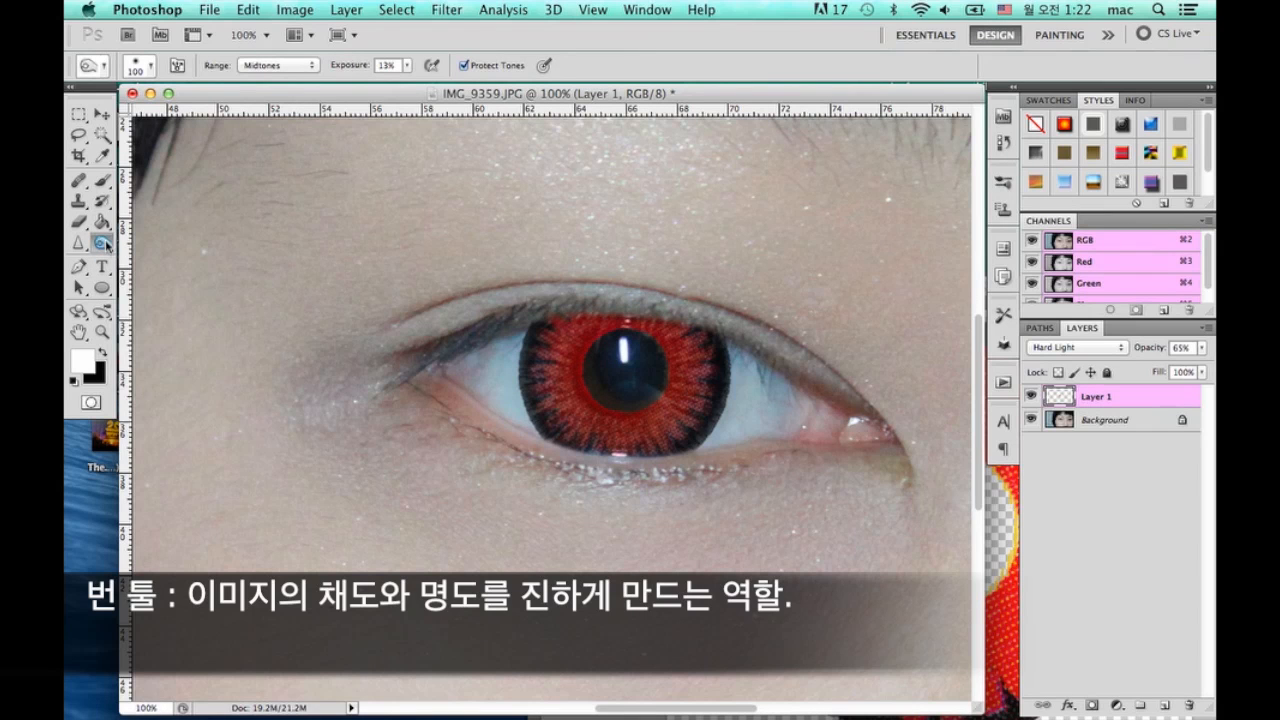
key(bracketleft)
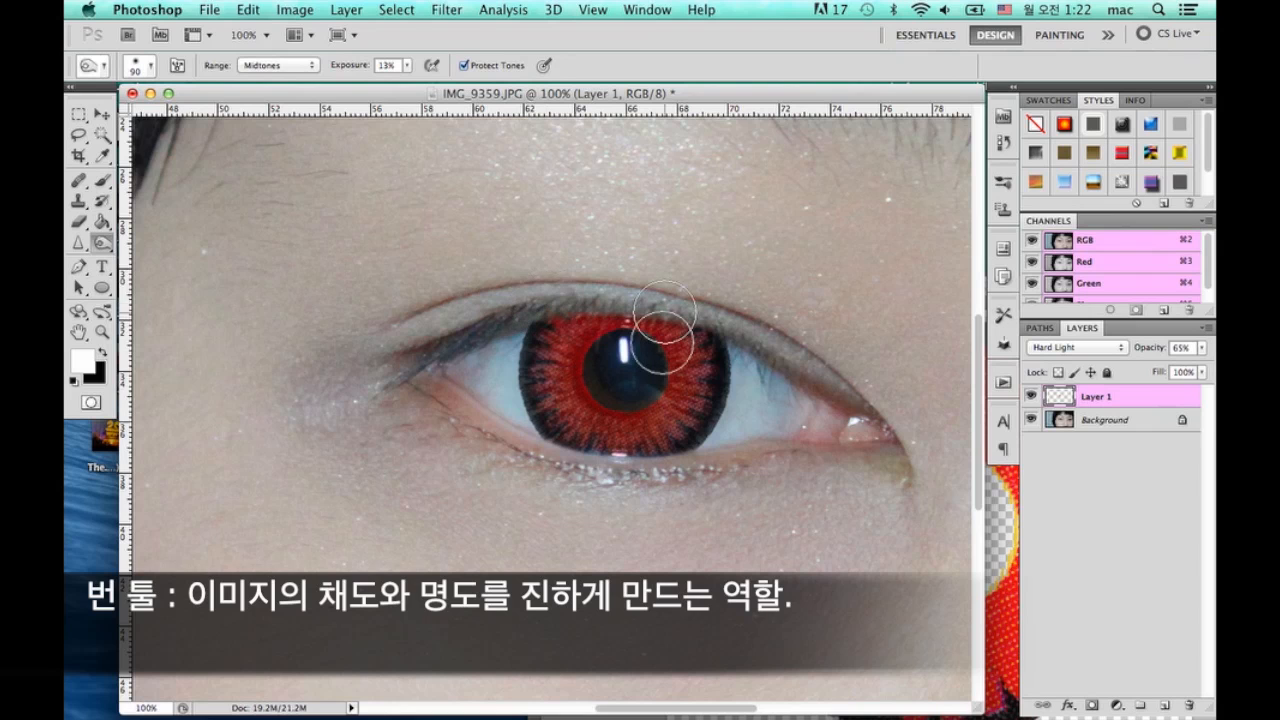
key(bracketleft)
key(bracketleft)
key(bracketleft)
key(bracketleft)
key(bracketleft)
key(bracketleft)
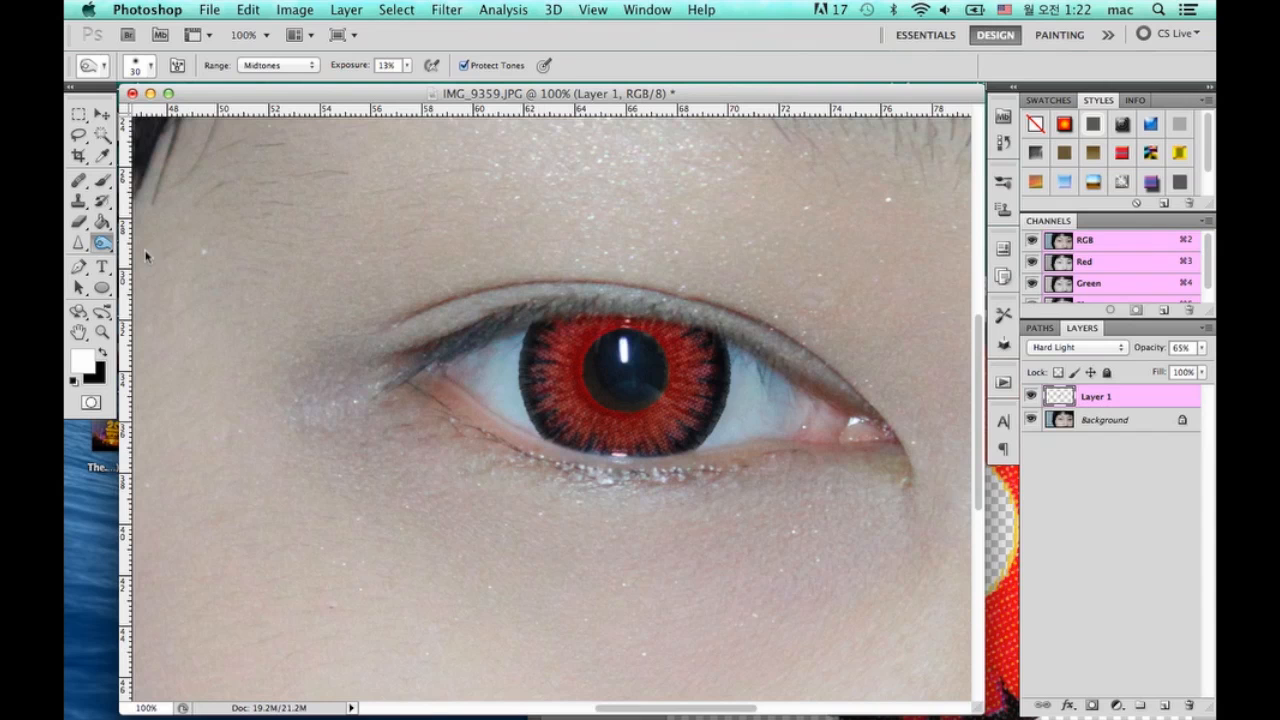
Brighten the red ring of the lens with the Dodge tool on midtones at 10% exposure, adjusting the brush to size 30
key(shift+o)
key(bracketleft)
key(bracketleft)
key(bracketleft)
key(bracketleft)
key(bracketleft)
key(bracketleft)
key(bracketleft)
key(bracketleft)
key(bracketleft)
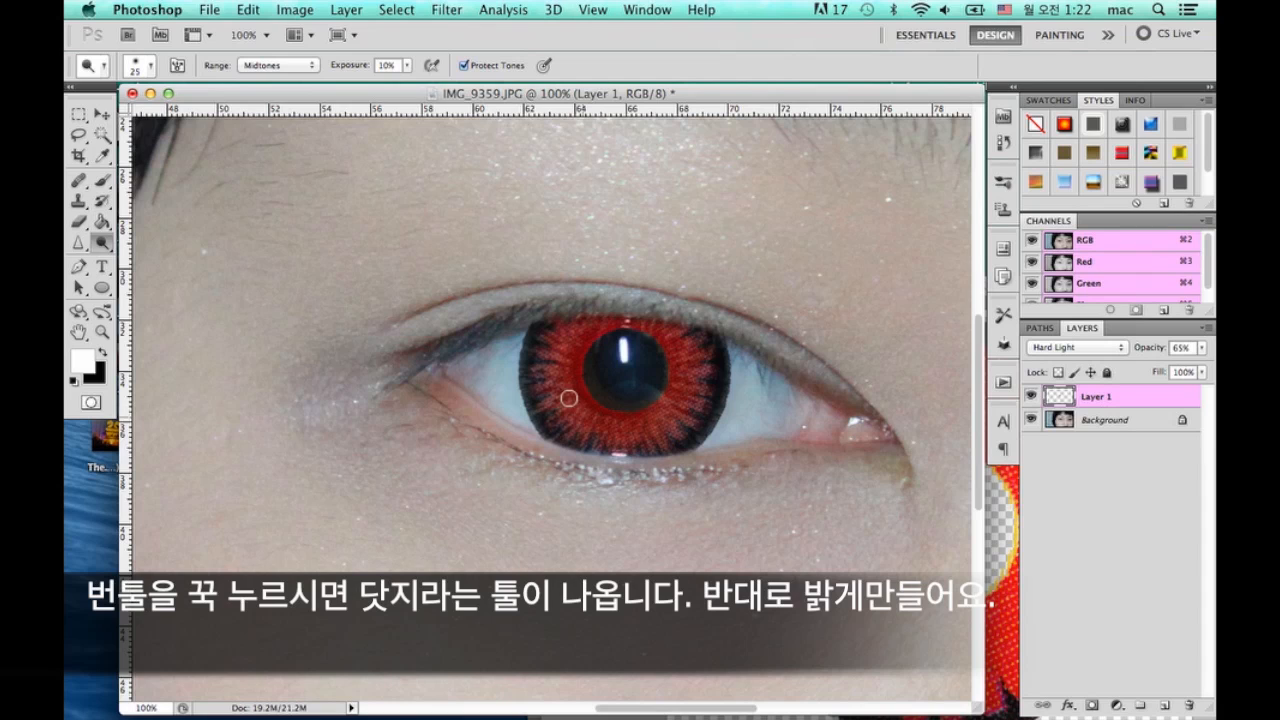
key(bracketleft)
key(bracketleft)
key(bracketleft)
key(bracketright)
key(bracketright)
key(bracketright)
key(bracketright)
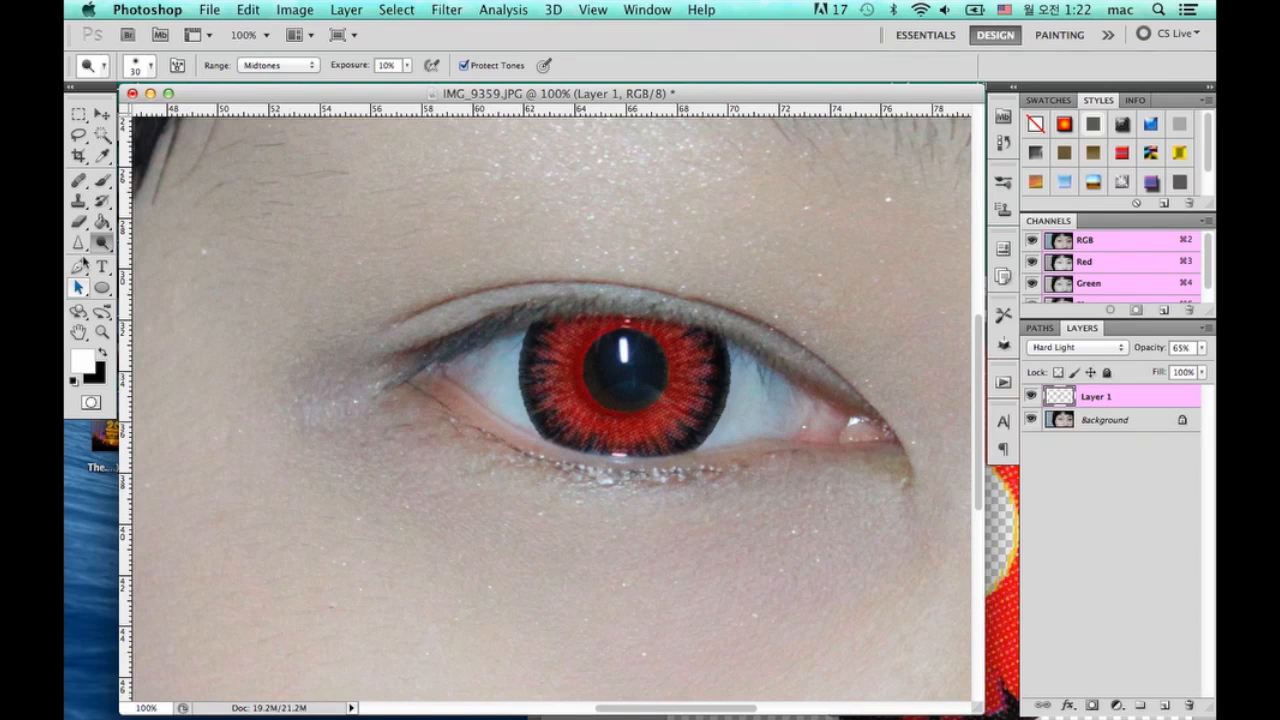
Set up the Brush tool with white as the foreground colour and a brush size of 30
click(102, 180)
click(82, 358)
key(Return)
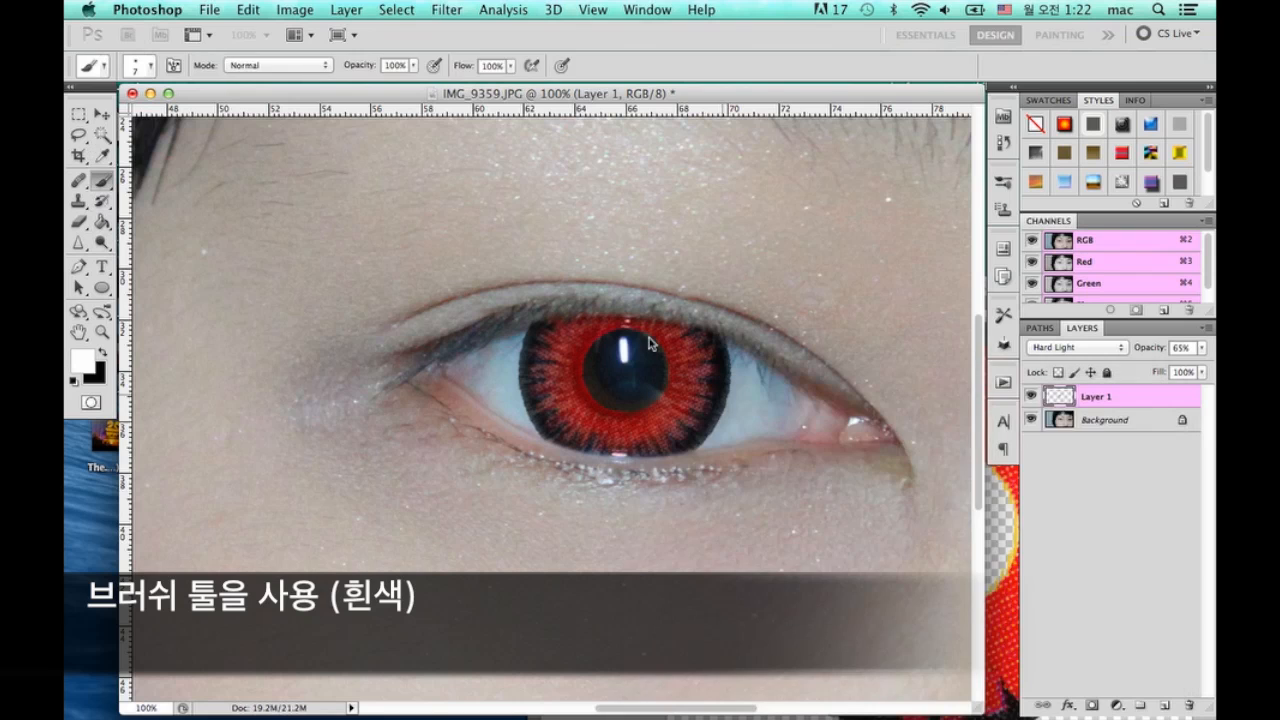
key(bracketleft)
key(bracketright)
key(bracketright)
key(bracketright)
key(bracketright)
key(bracketright)
key(bracketright)
key(bracketright)
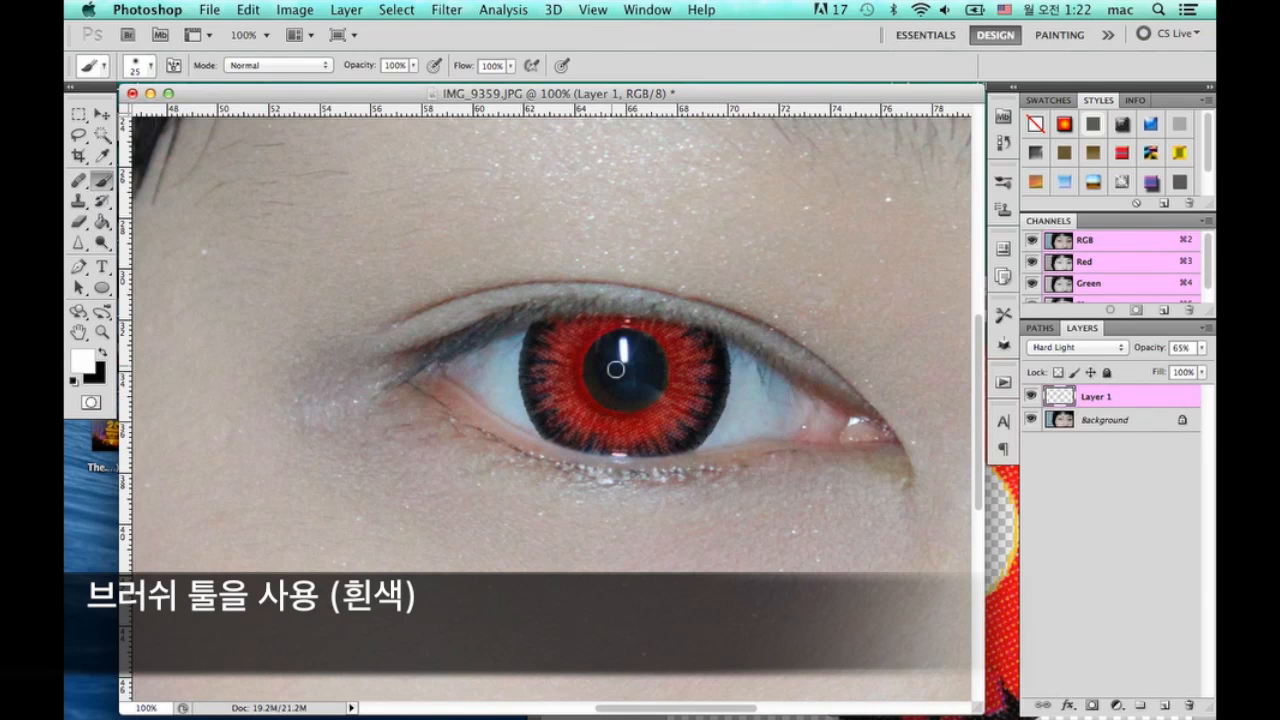
key(bracketleft)
key(bracketright)
key(bracketright)
click(602, 342)
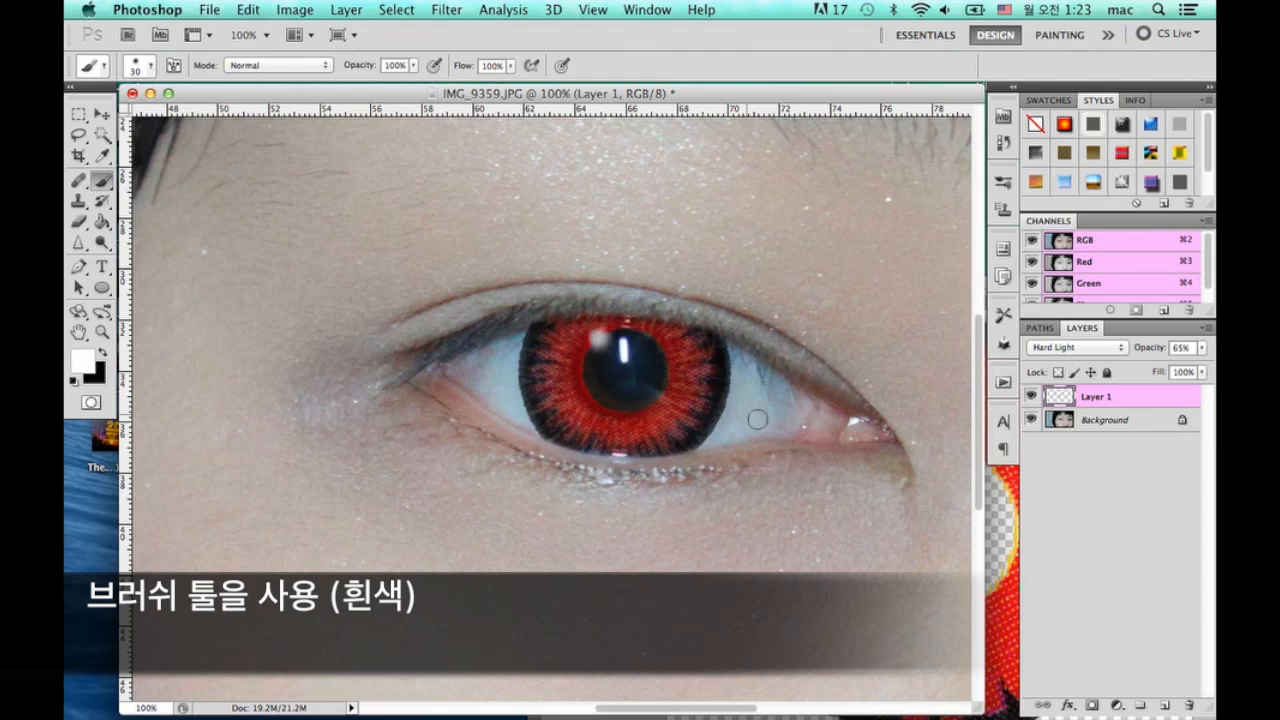
key(super+z)
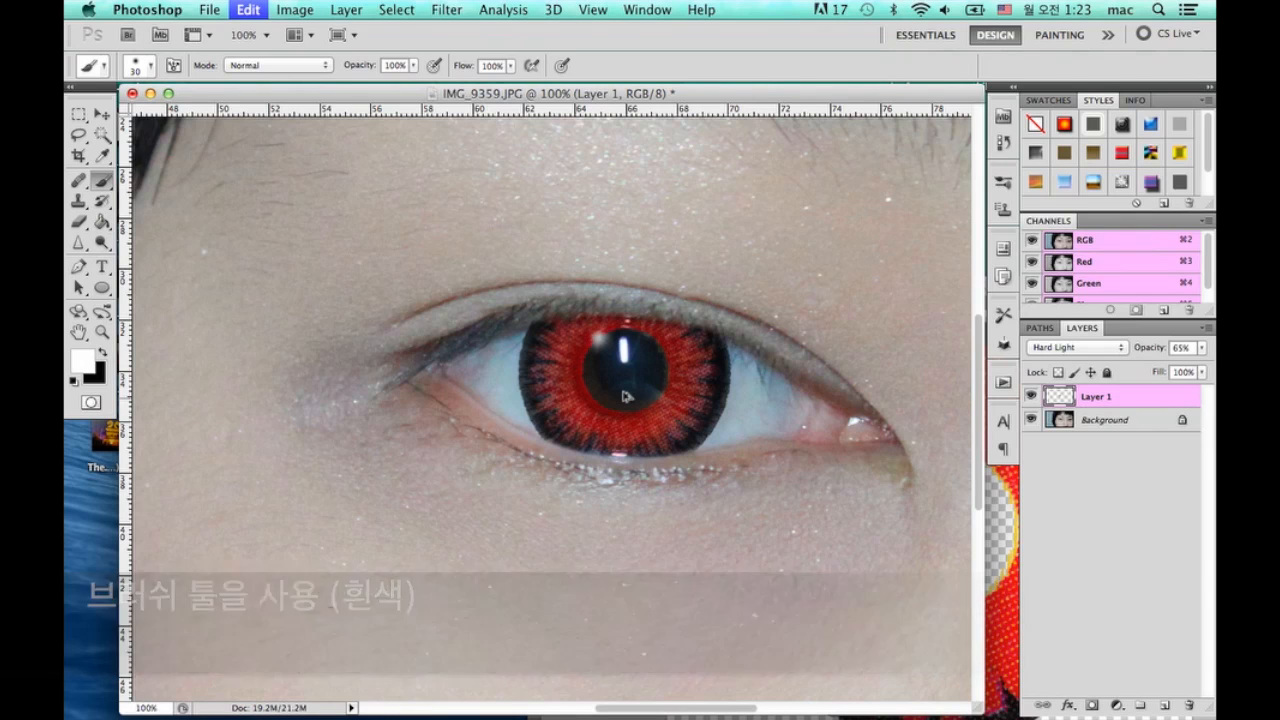
click(668, 424)
key(super+z)
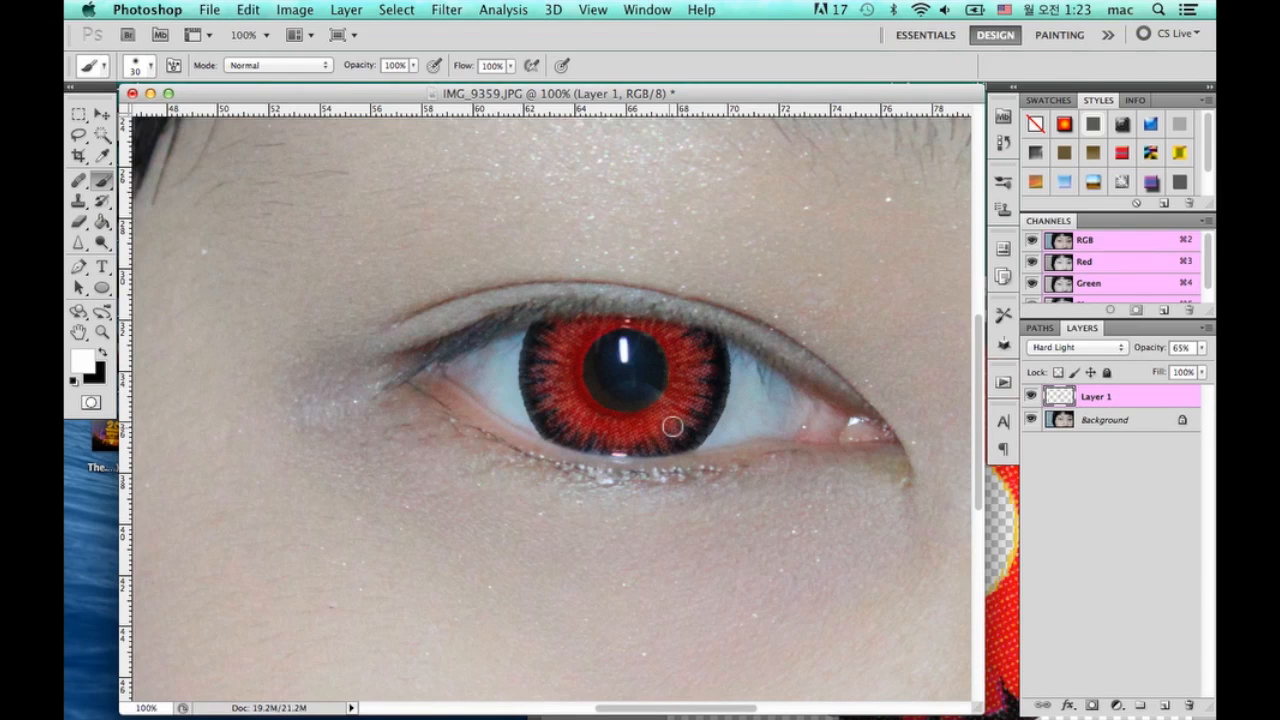
Dab a white highlight on the lens just below and to the right of the pupil
click(667, 417)
key(super+0)
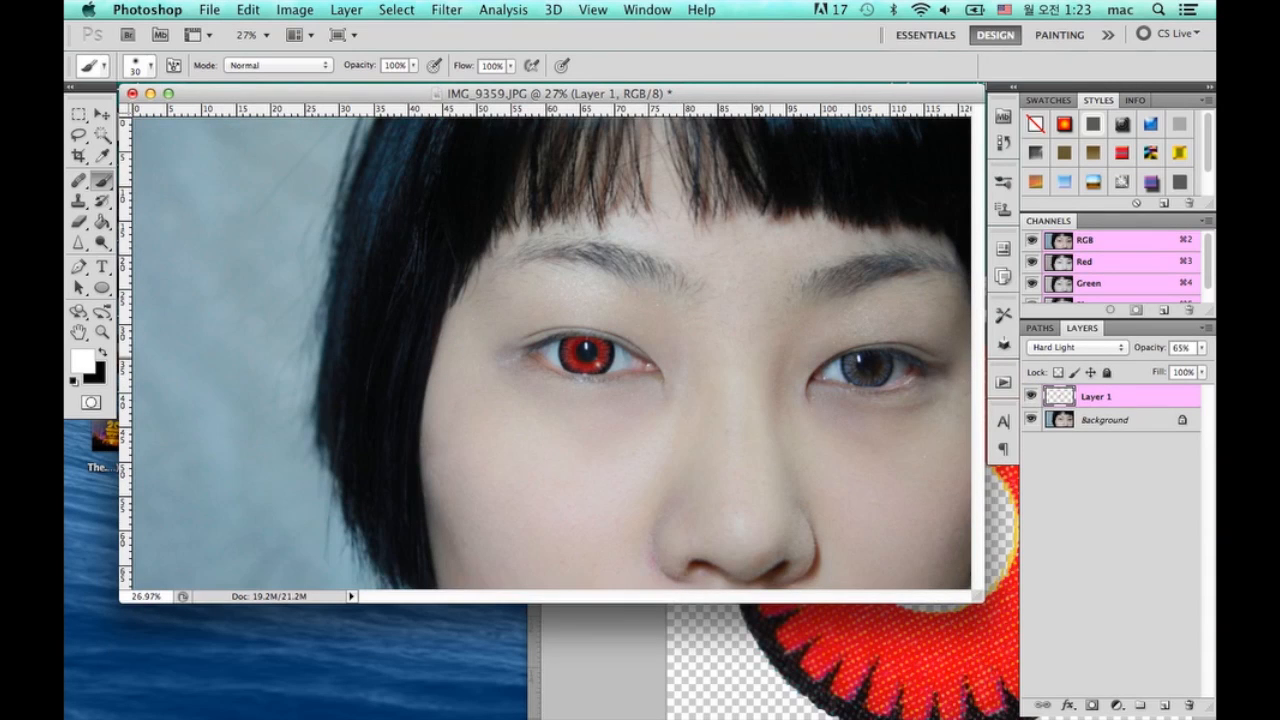
Apply a Levels adjustment to the Background layer with input levels 16, 0.78 and 236
click(1100, 420)
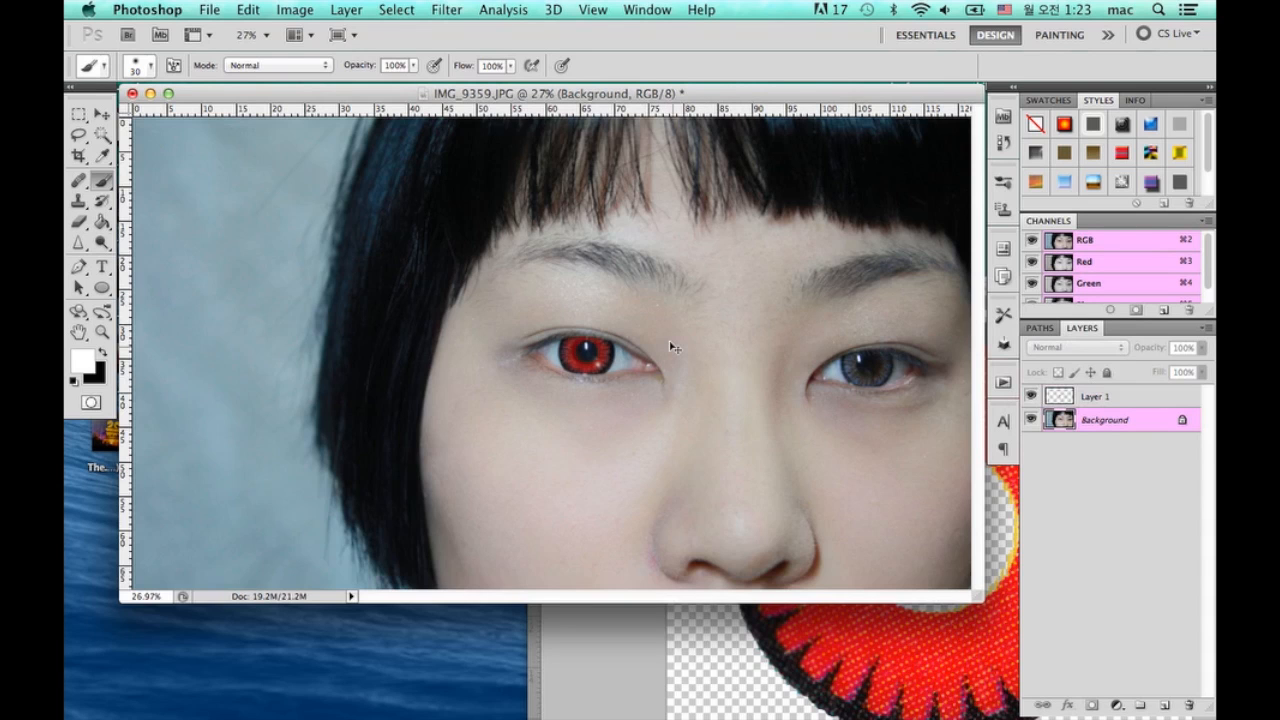
key(ctrl+l)
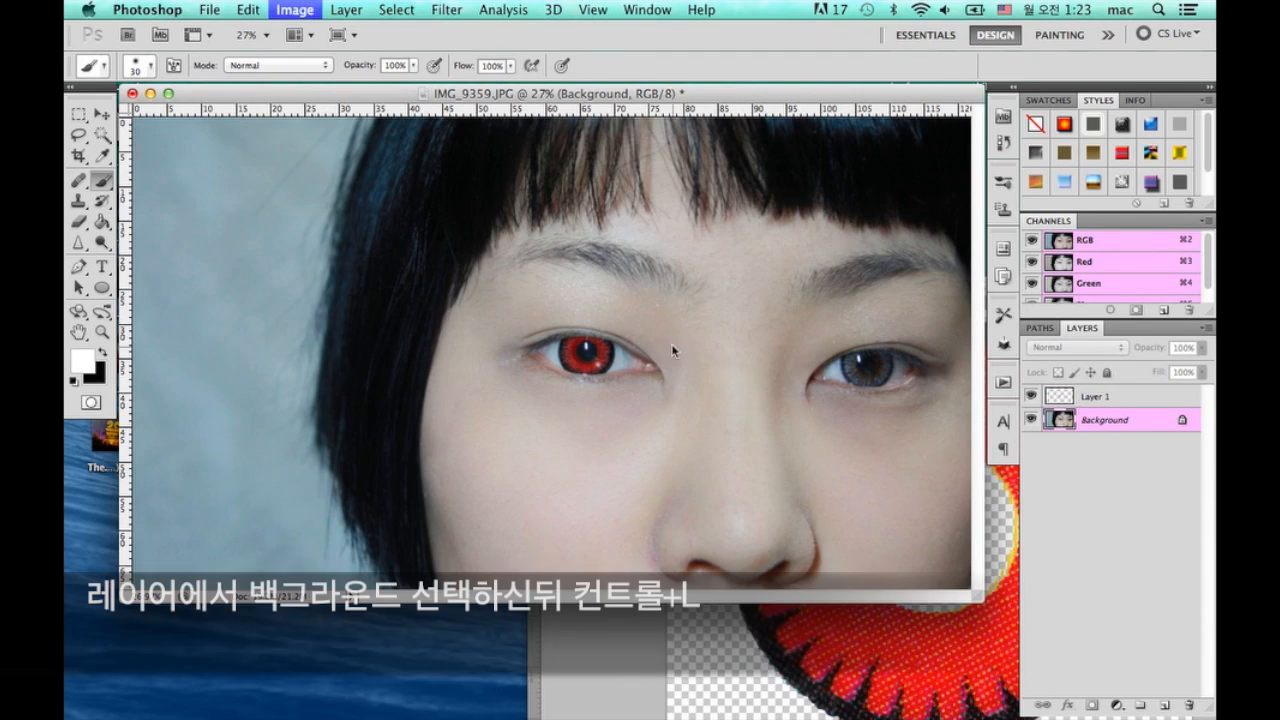
drag(803, 170, 899, 172)
mouse_move(1042, 379)
mouse_down()
mouse_move(1008, 382)
mouse_move(1050, 390)
mouse_up()
mouse_move(927, 379)
mouse_down()
mouse_move(897, 383)
mouse_move(956, 392)
mouse_move(946, 388)
mouse_up()
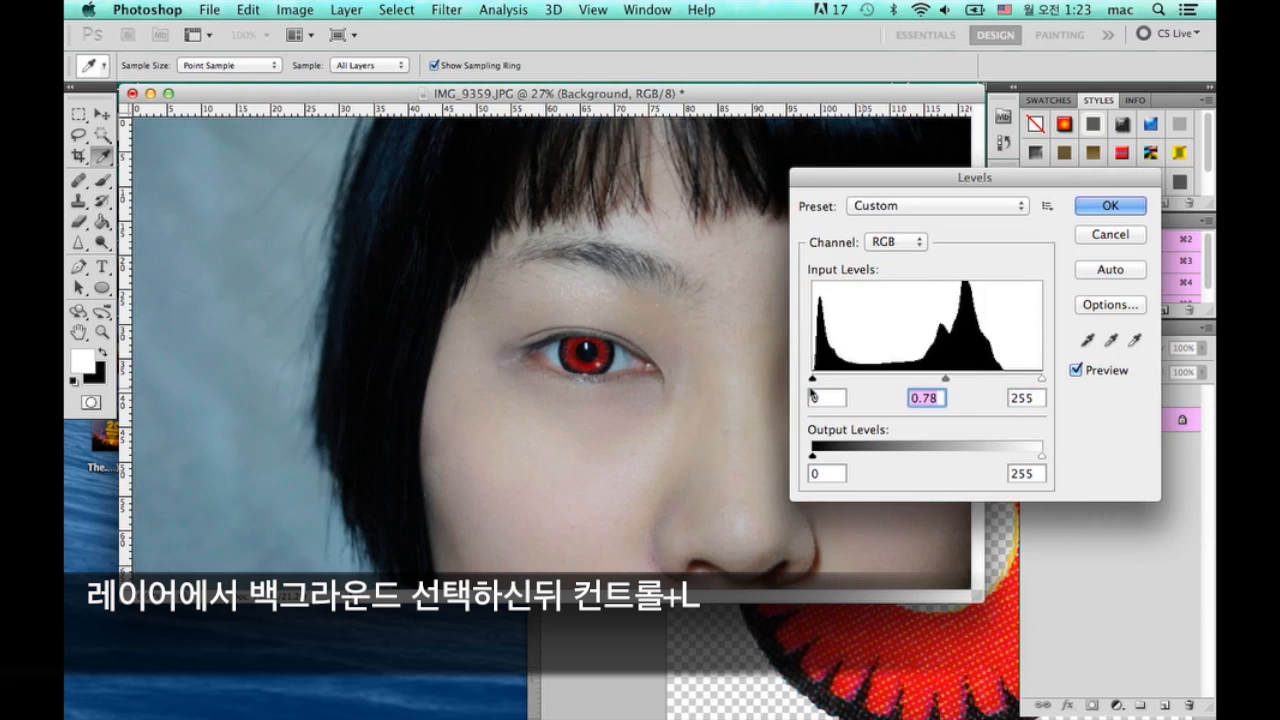
drag(811, 380, 826, 380)
mouse_move(1042, 379)
mouse_down()
mouse_move(1016, 379)
mouse_move(1028, 381)
mouse_up()
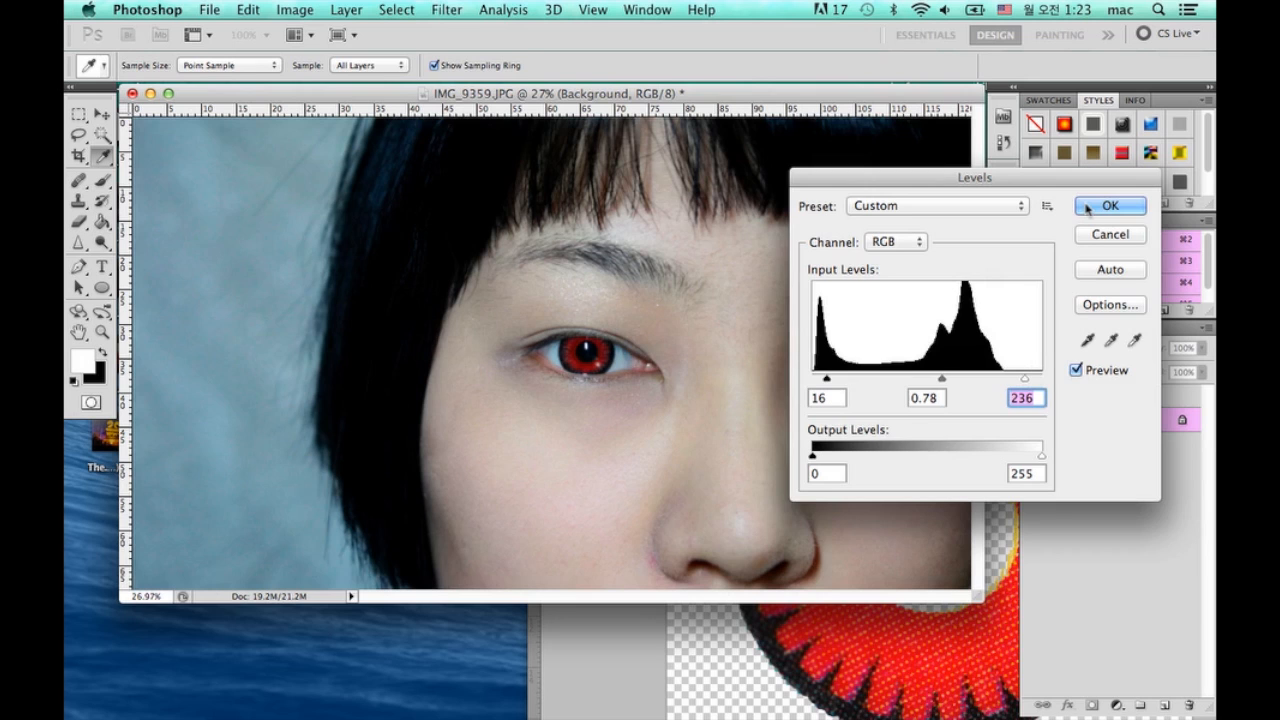
click(1108, 206)
Brighten the Background layer with a Curves adjustment, raising the RGB midtones at input 137 to output 149
key(ctrl+m)
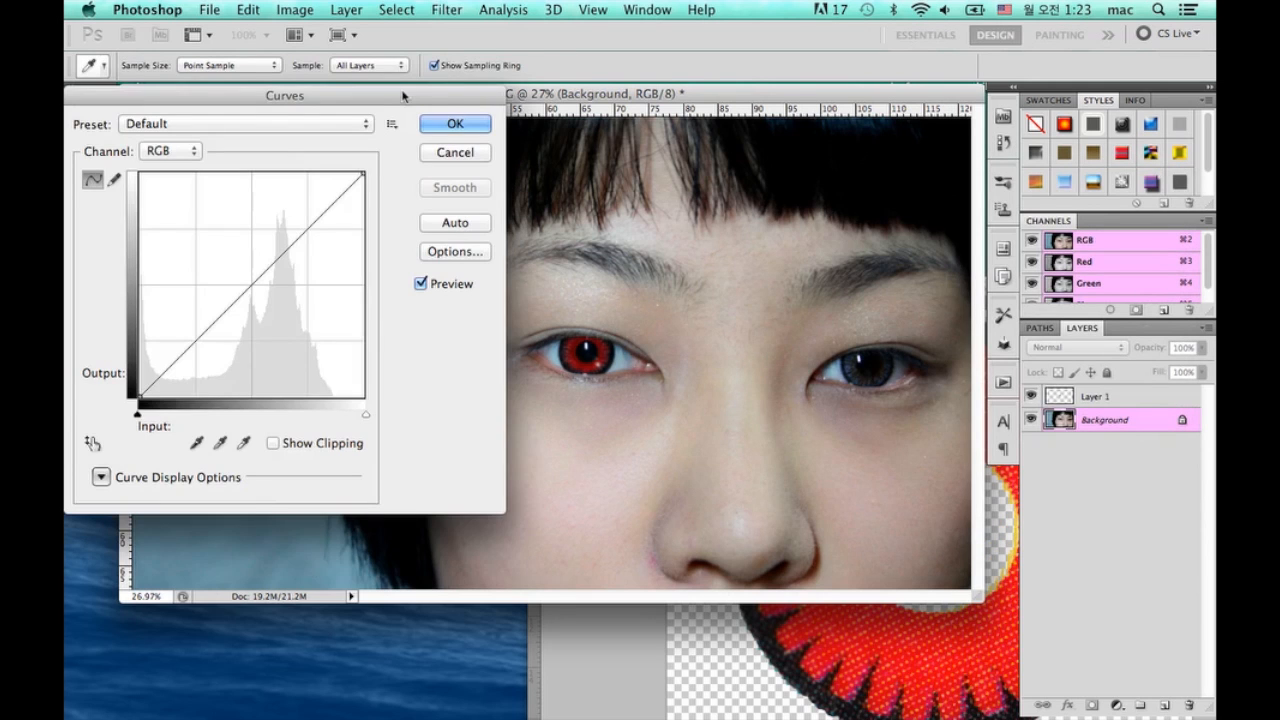
drag(290, 97, 1005, 190)
mouse_move(982, 370)
mouse_down()
mouse_move(971, 355)
mouse_move(991, 377)
mouse_move(982, 362)
mouse_up()
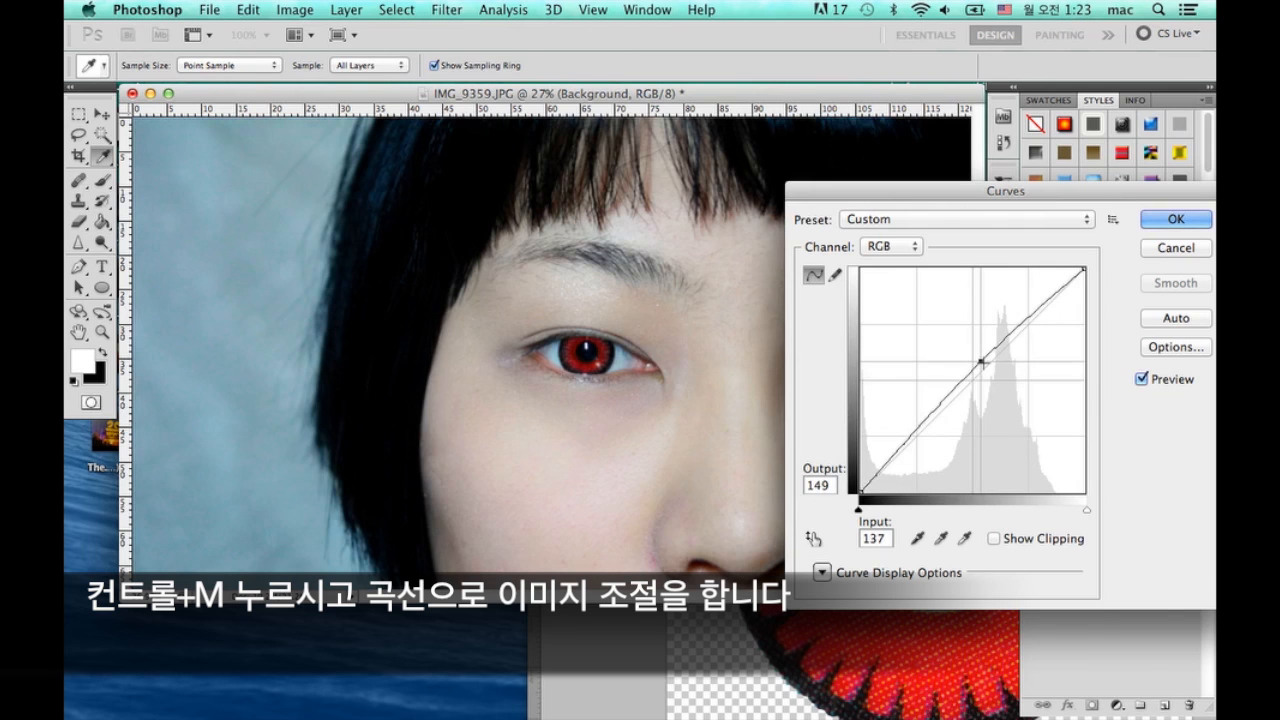
key(Return)
key(b)
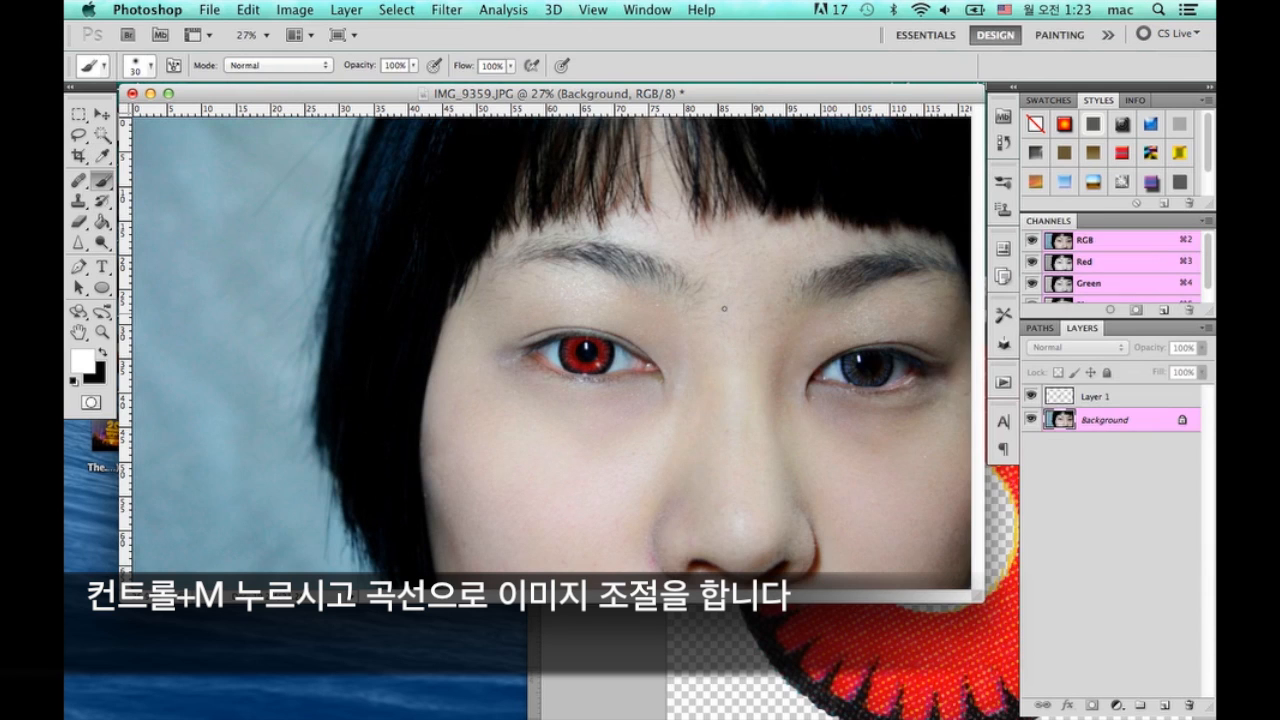
Darken the eyeliner around the red-lensed eye on the Background layer using the Burn tool at size 90 on midtones
key(super+plus)
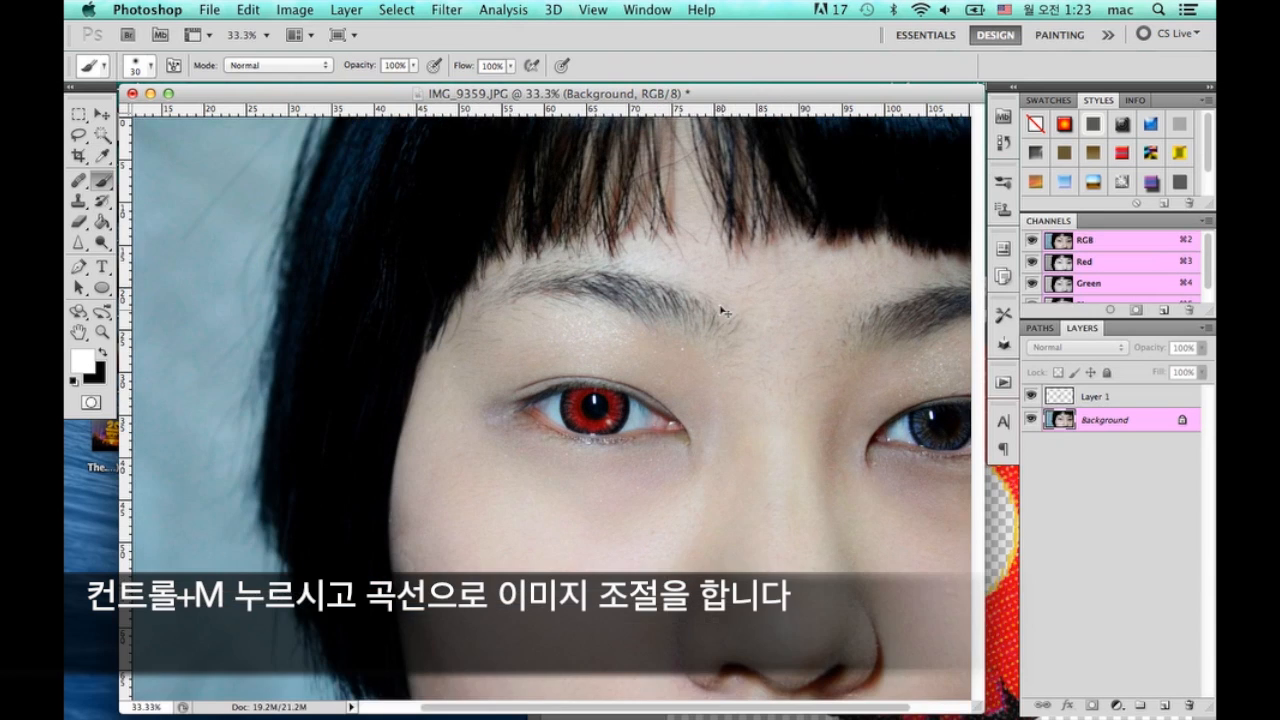
key(super+plus)
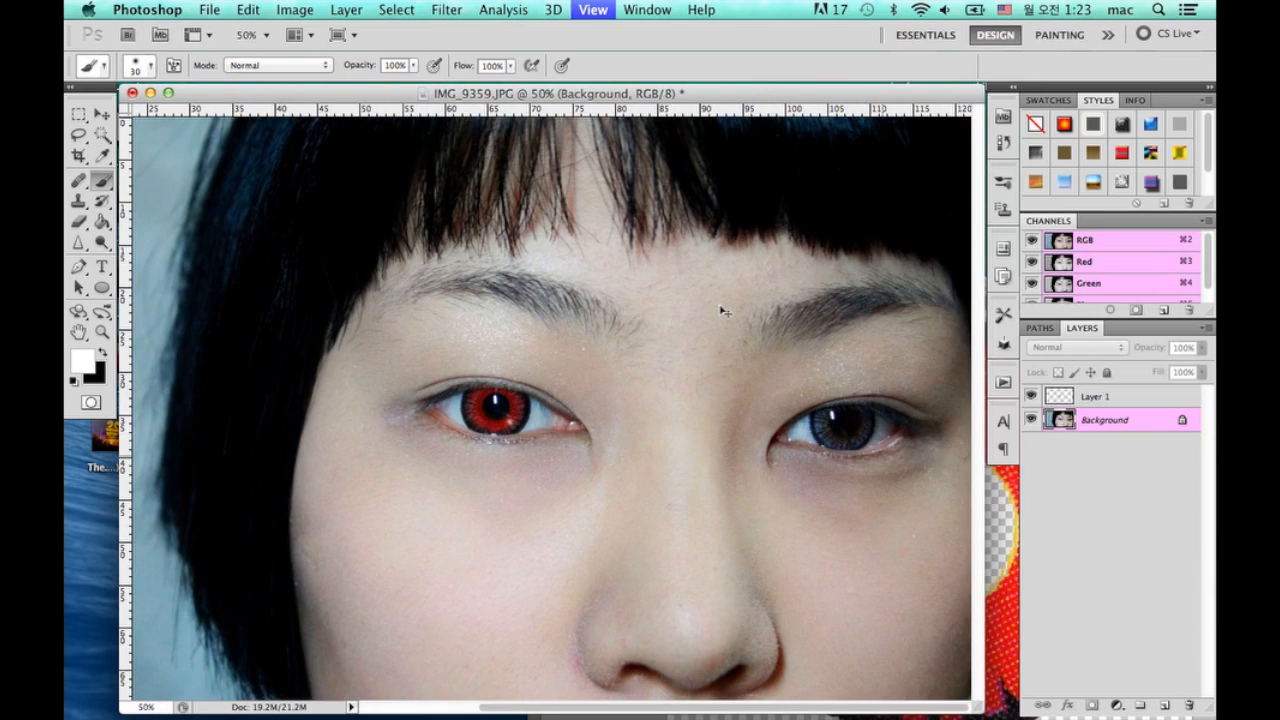
key(super+minus)
click(102, 243)
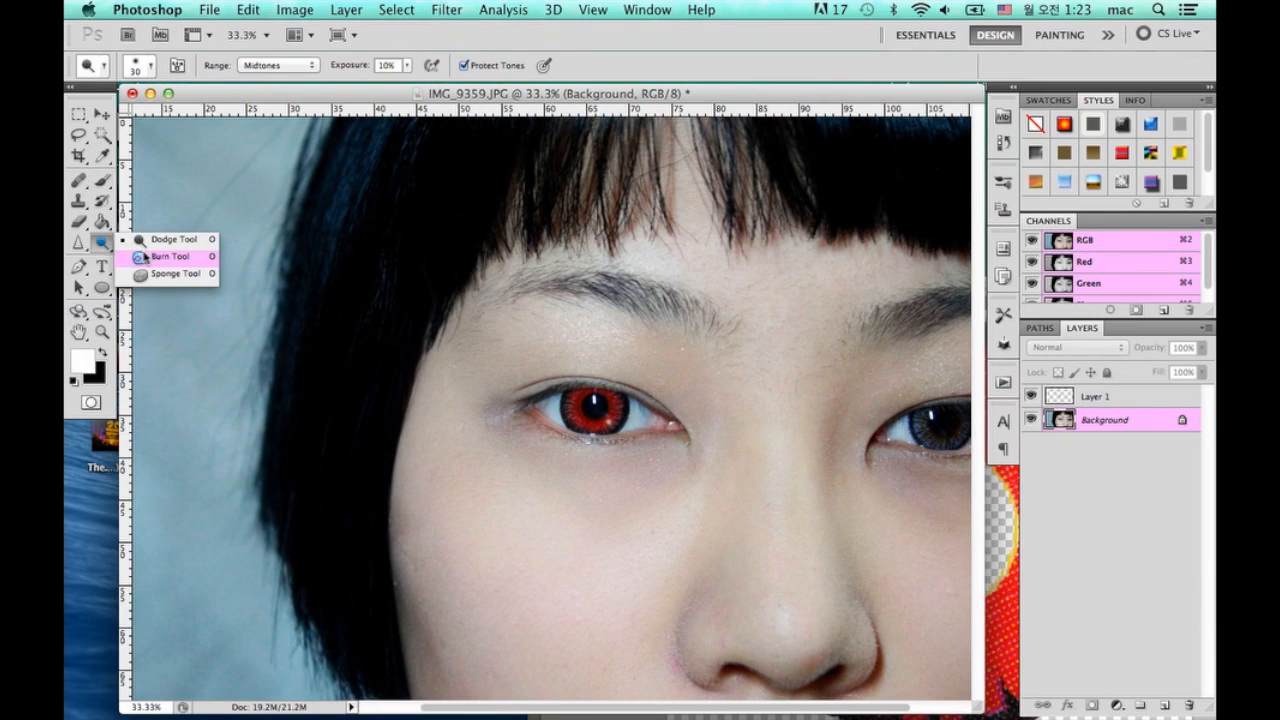
click(146, 257)
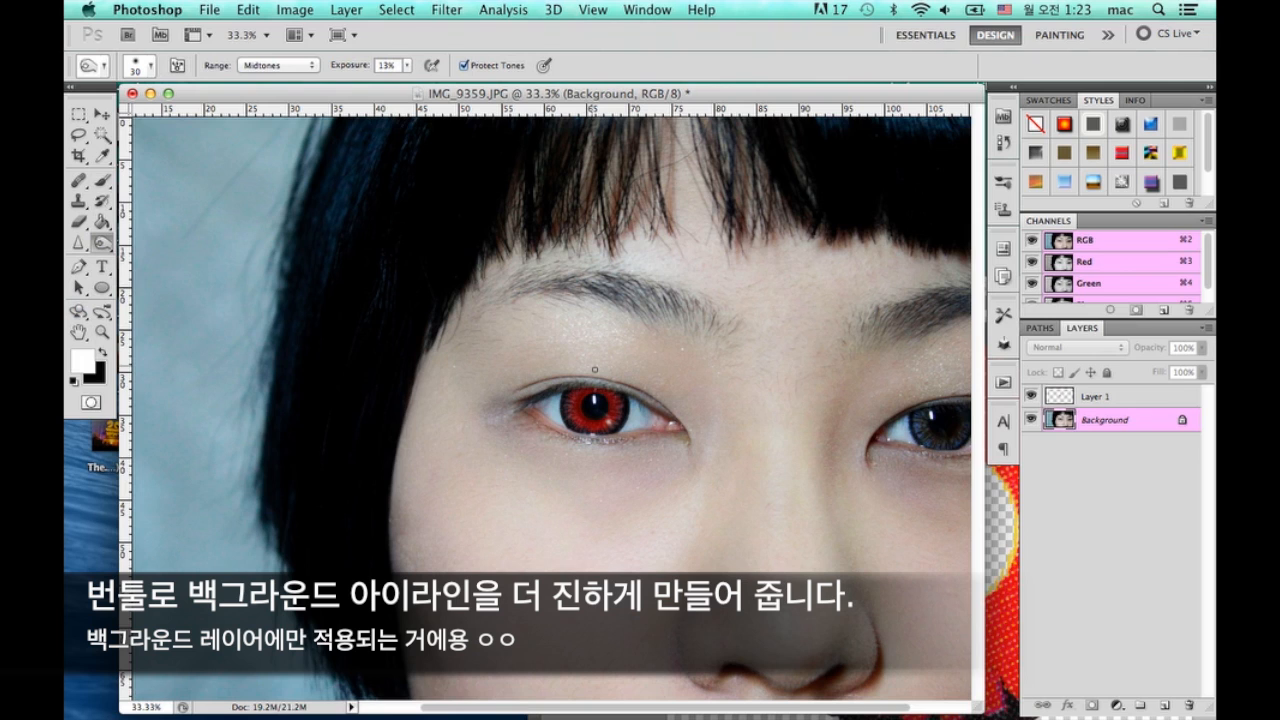
key(bracketright)
key(bracketright)
key(bracketright)
key(bracketright)
key(bracketright)
key(bracketright)
drag(622, 391, 550, 388)
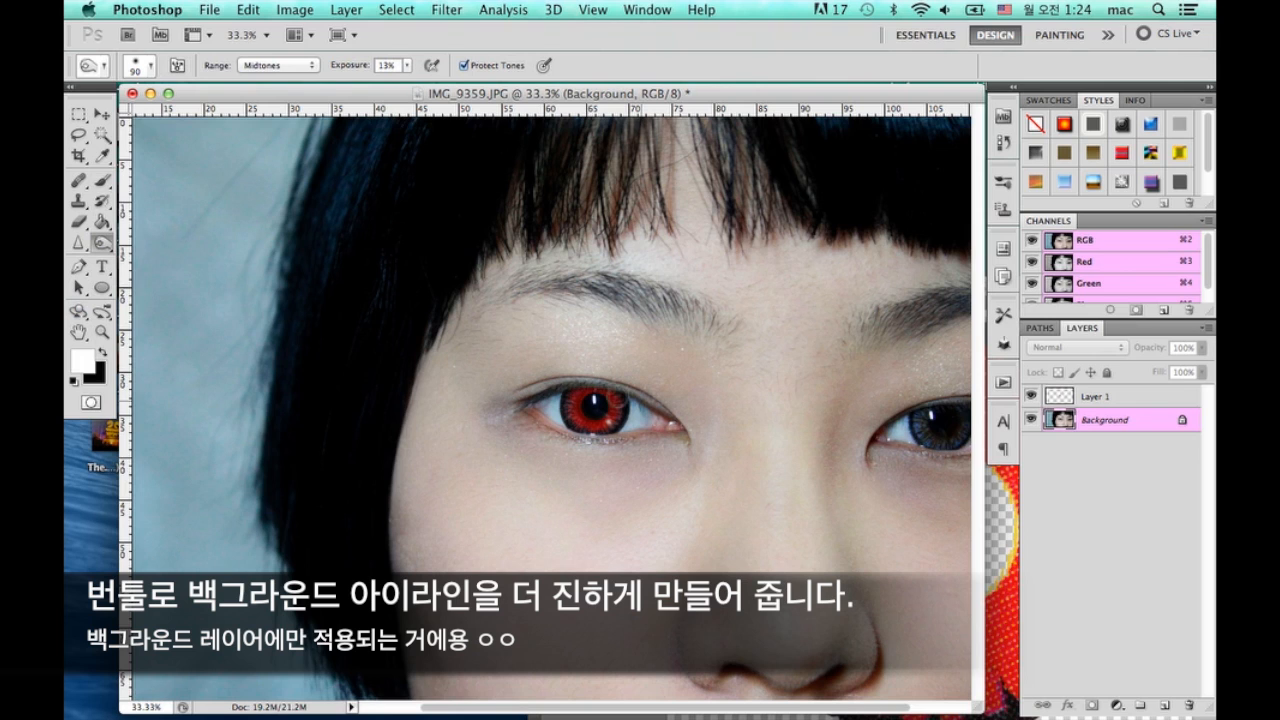
mouse_move(549, 385)
mouse_down()
mouse_move(516, 390)
mouse_move(538, 428)
mouse_up()
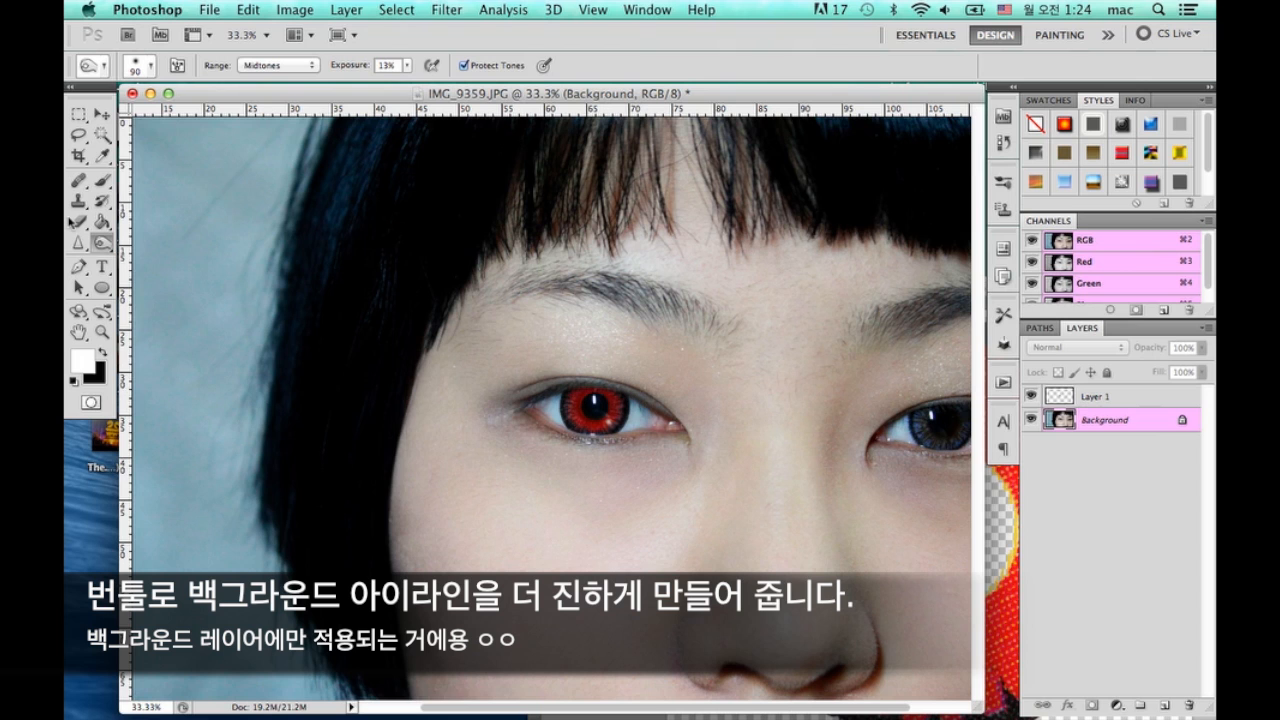
Brighten the lower edge of the red-lensed eye on the Background layer with the Dodge tool at size 80 and 10% exposure
click(102, 242)
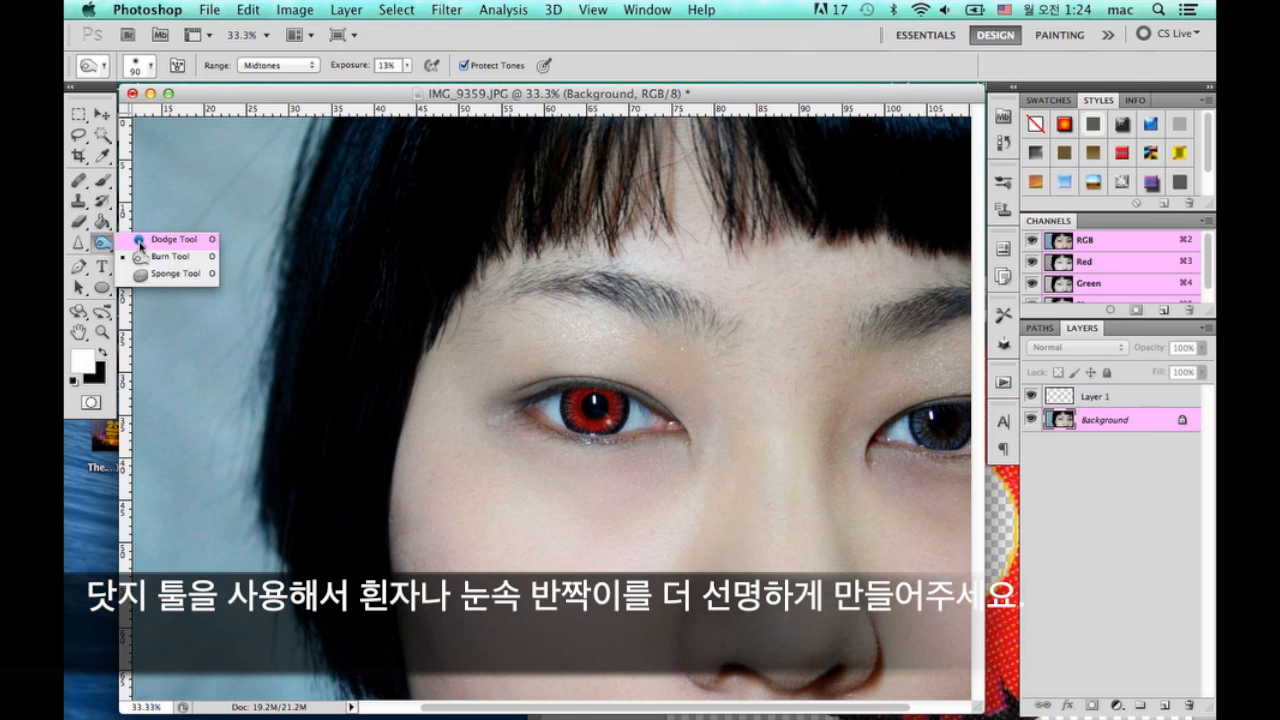
click(139, 243)
key(bracketright)
key(bracketright)
key(bracketright)
key(bracketright)
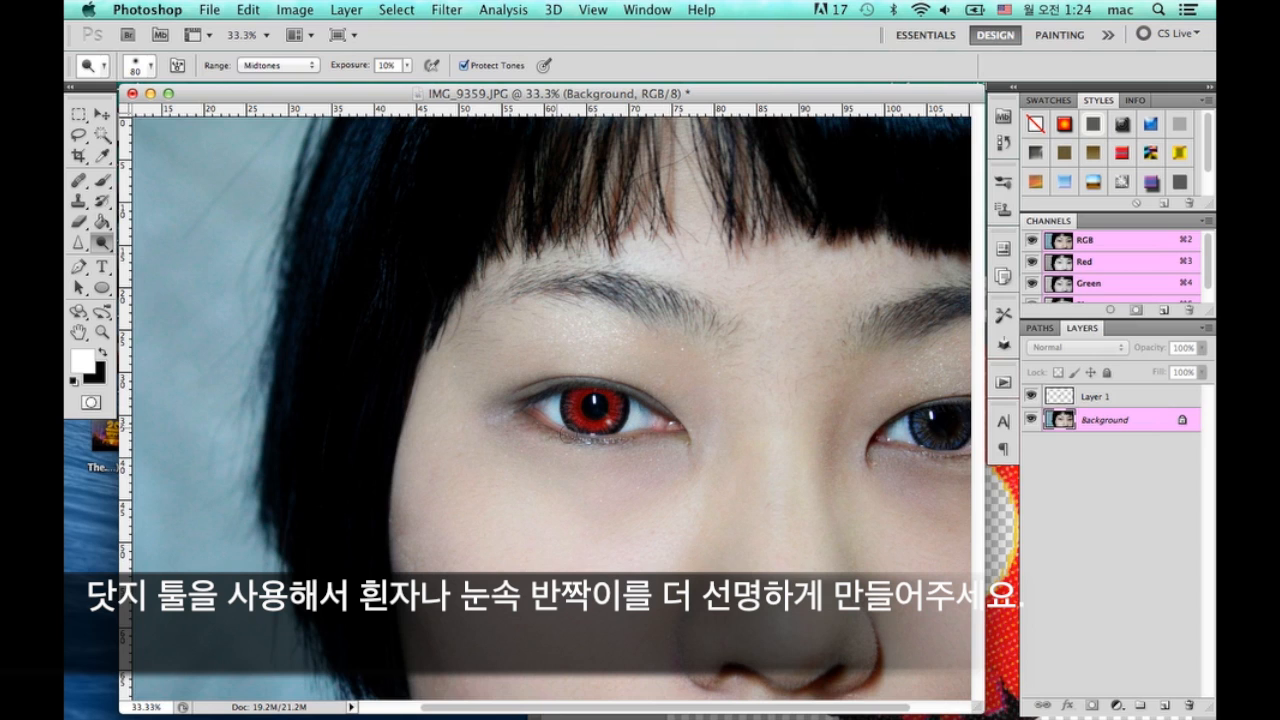
drag(567, 432, 617, 438)
key(super+minus)
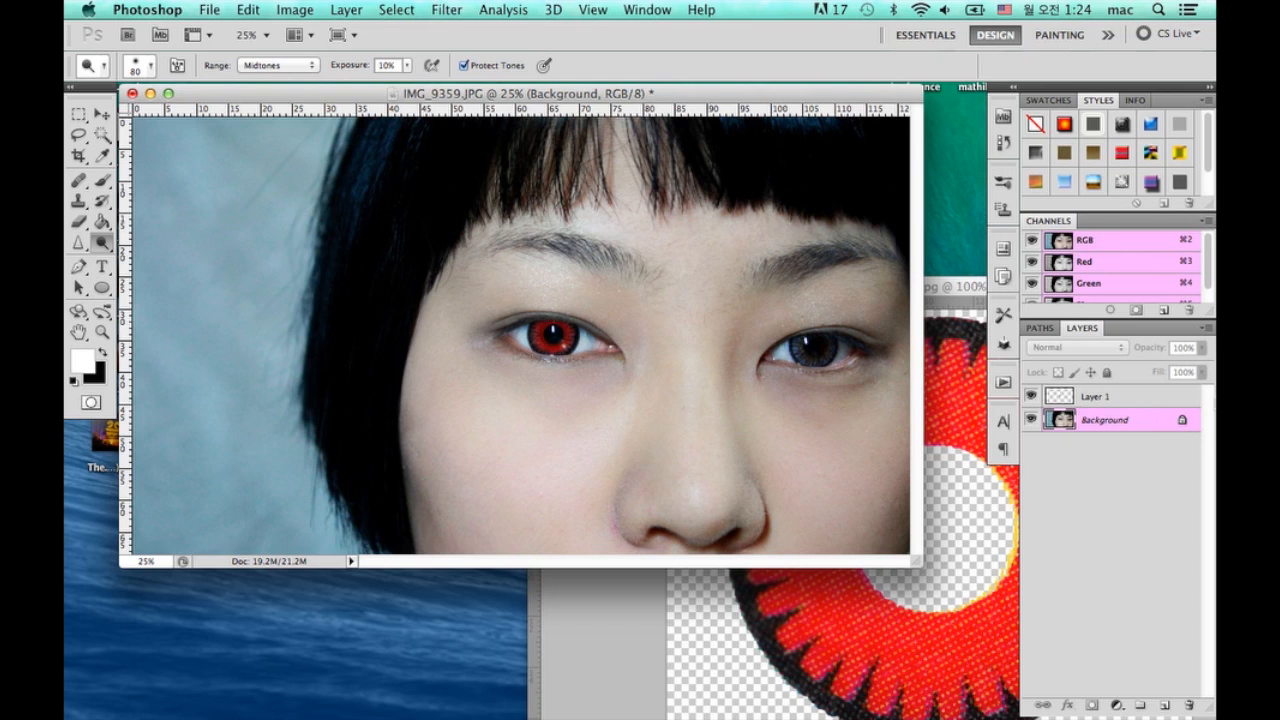
Select both Layer 1 and the Background layer and merge them into one layer
click(1150, 402)
click(1153, 416)
shift+click(1097, 398)
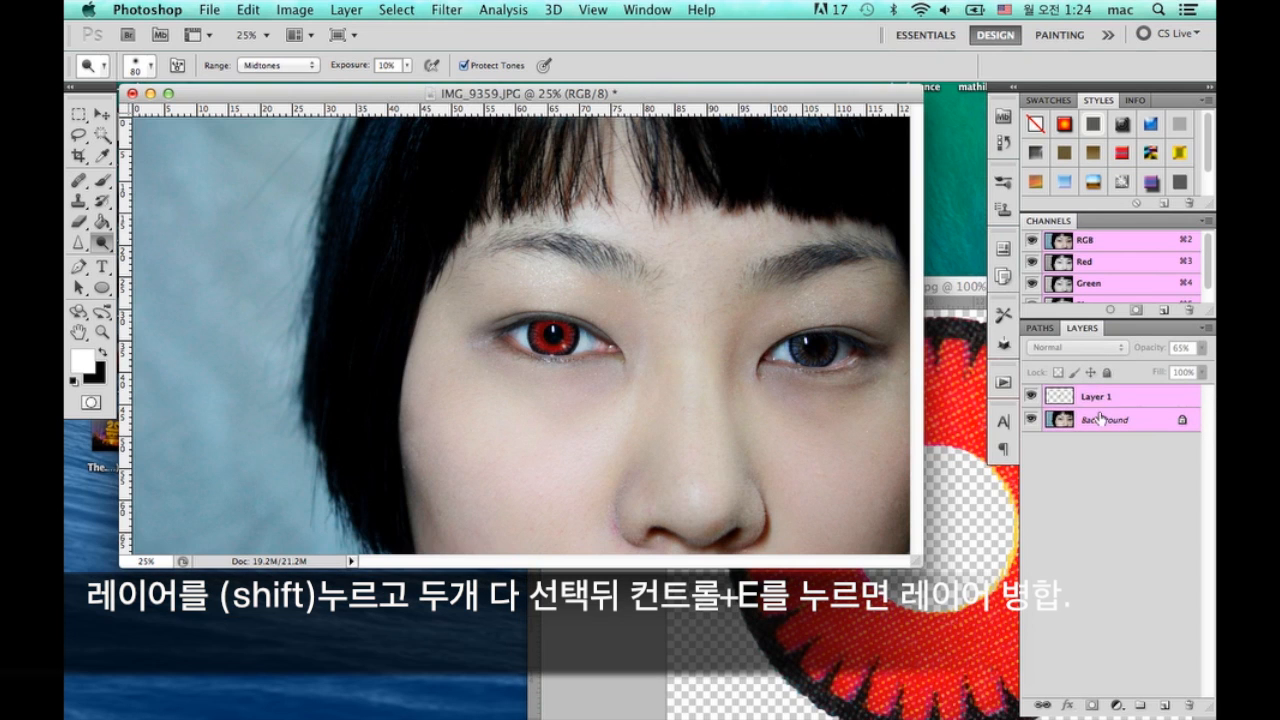
key(super+e)
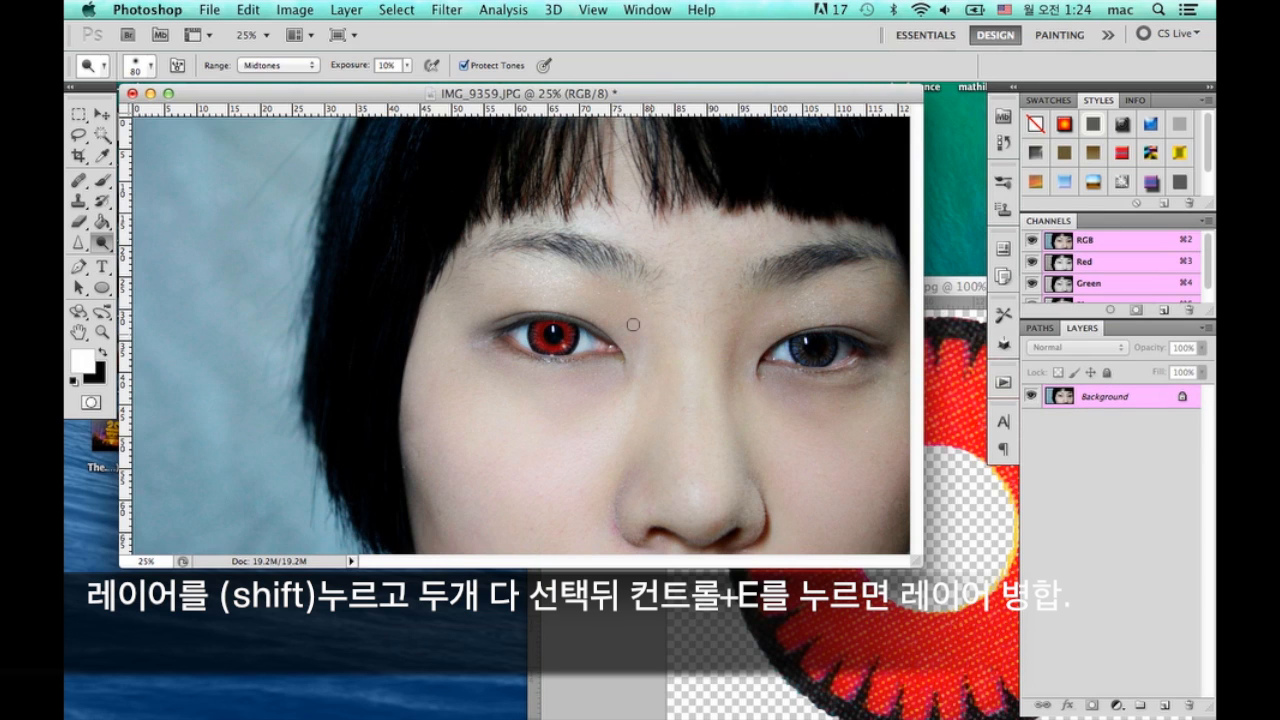
Adjust the tones of the merged portrait with Curves
key(super+m)
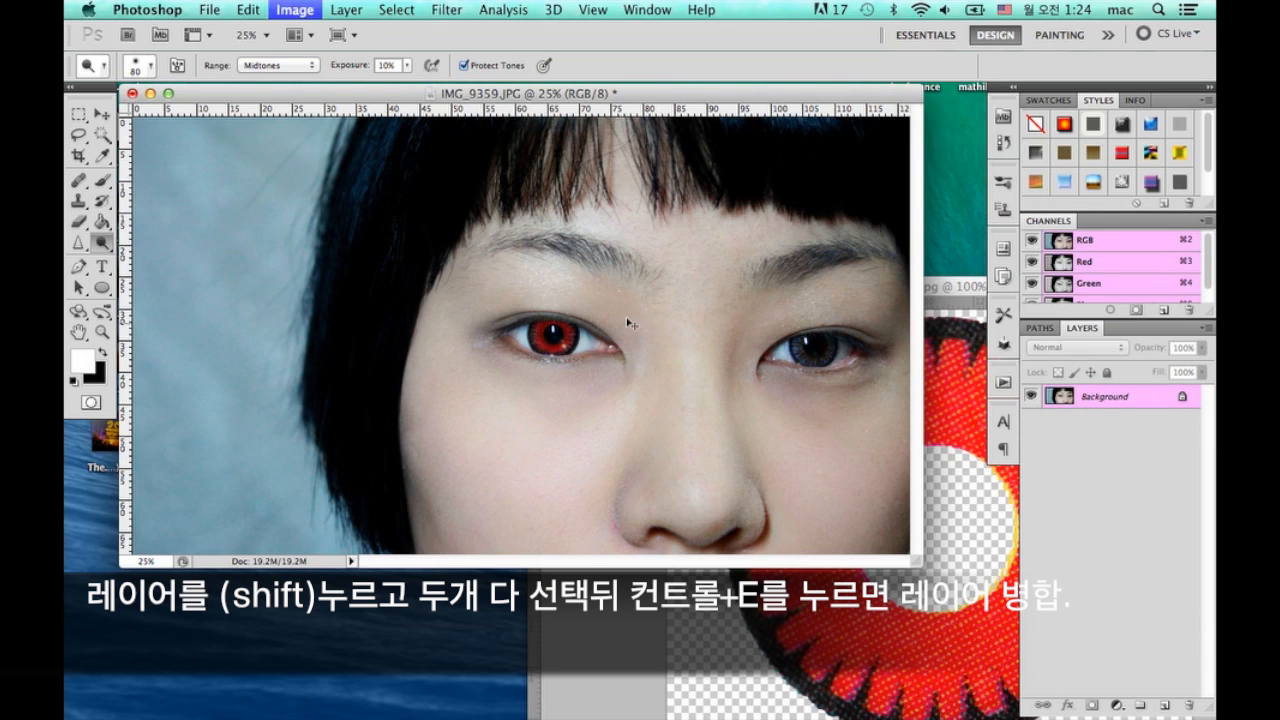
drag(976, 372, 1016, 378)
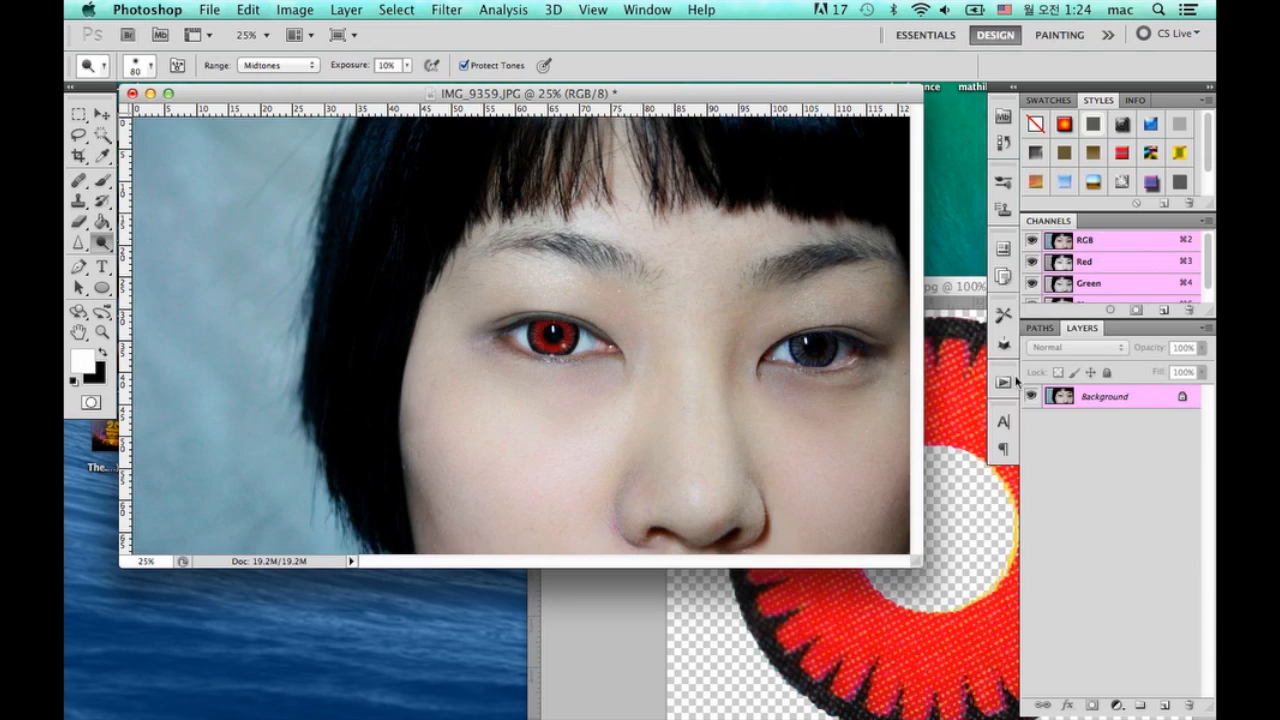
Shift the portrait's midtones with Color Balance, using +18 toward red, a slight shift toward magenta and -5 toward yellow
key(ctrl+b)
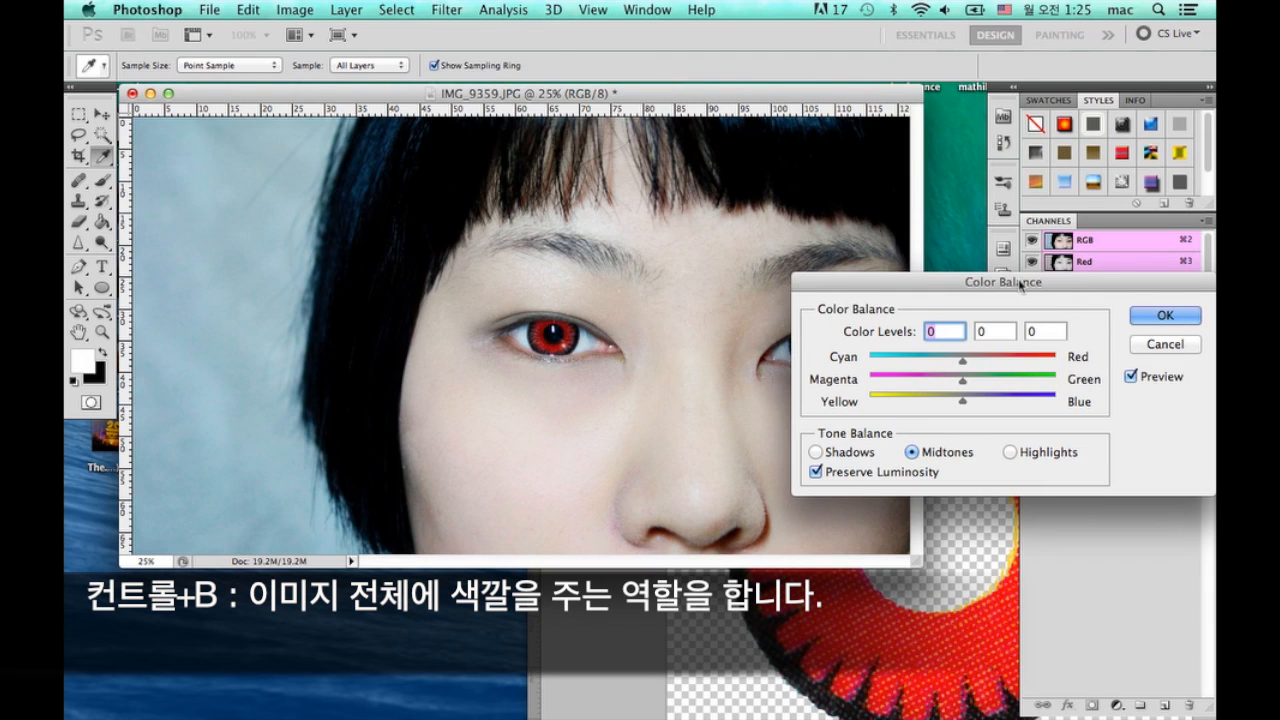
drag(963, 362, 945, 381)
click(946, 381)
click(954, 381)
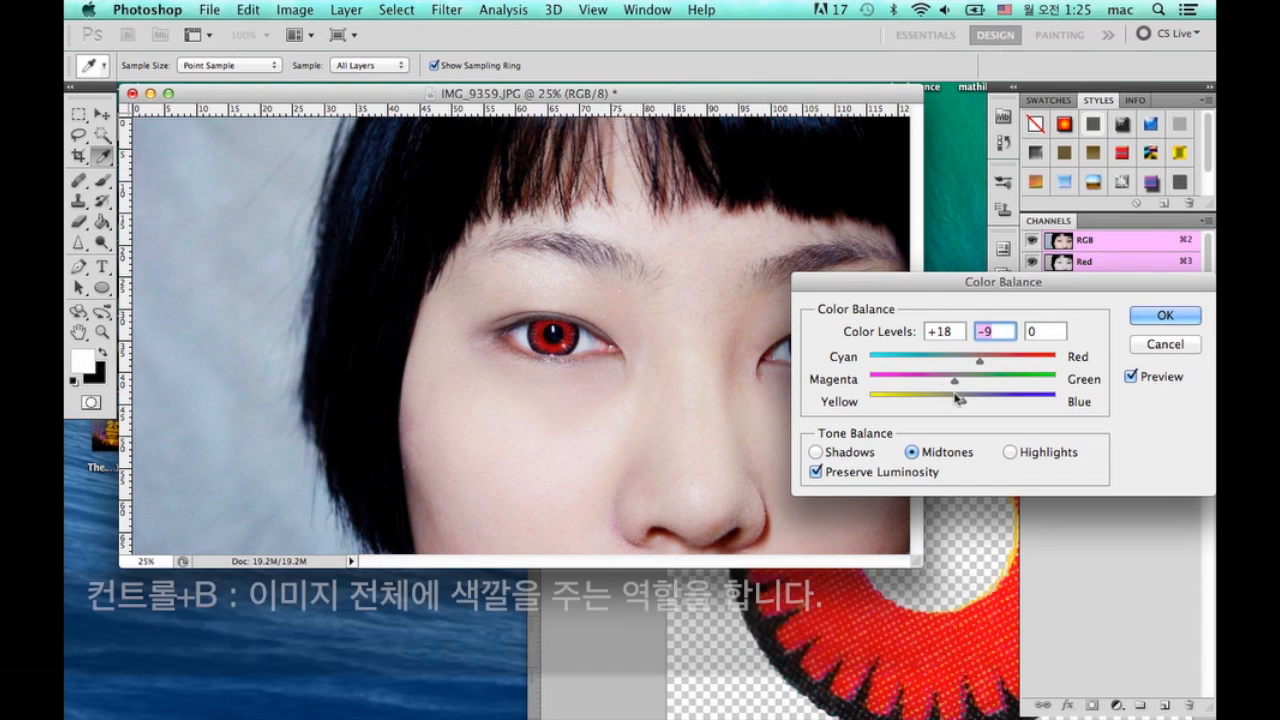
drag(957, 398, 950, 403)
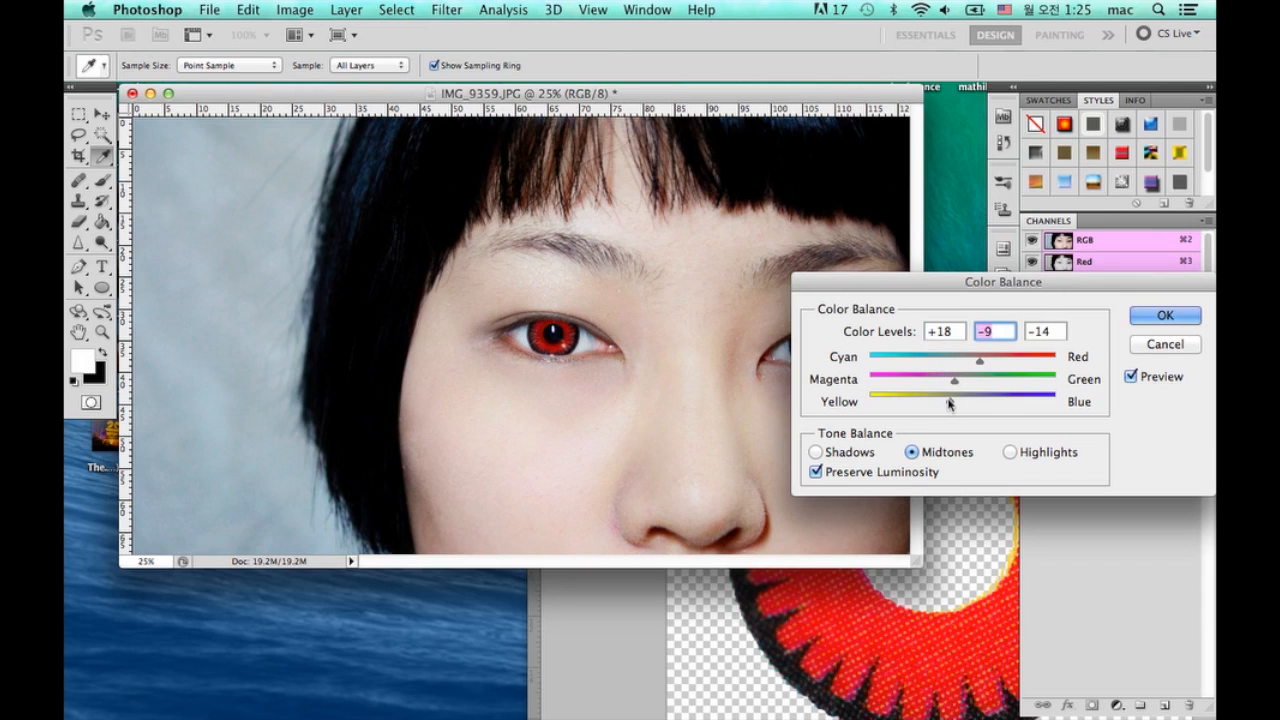
click(948, 401)
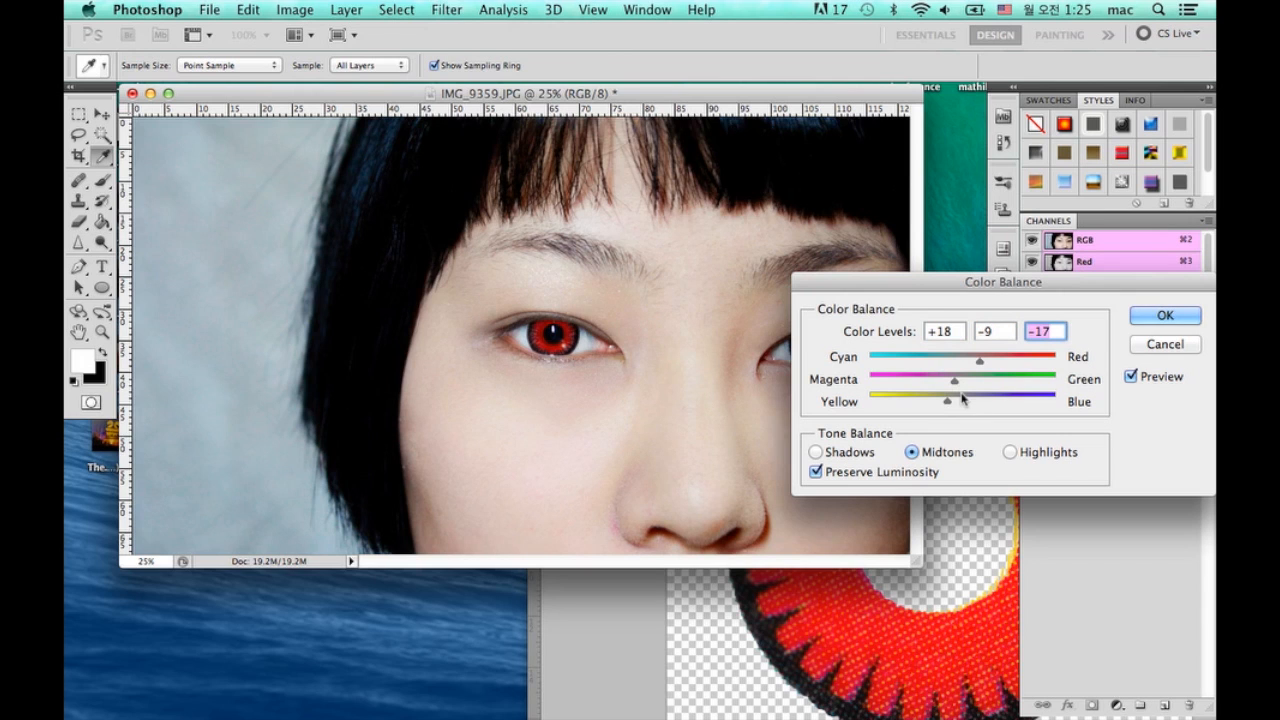
click(958, 399)
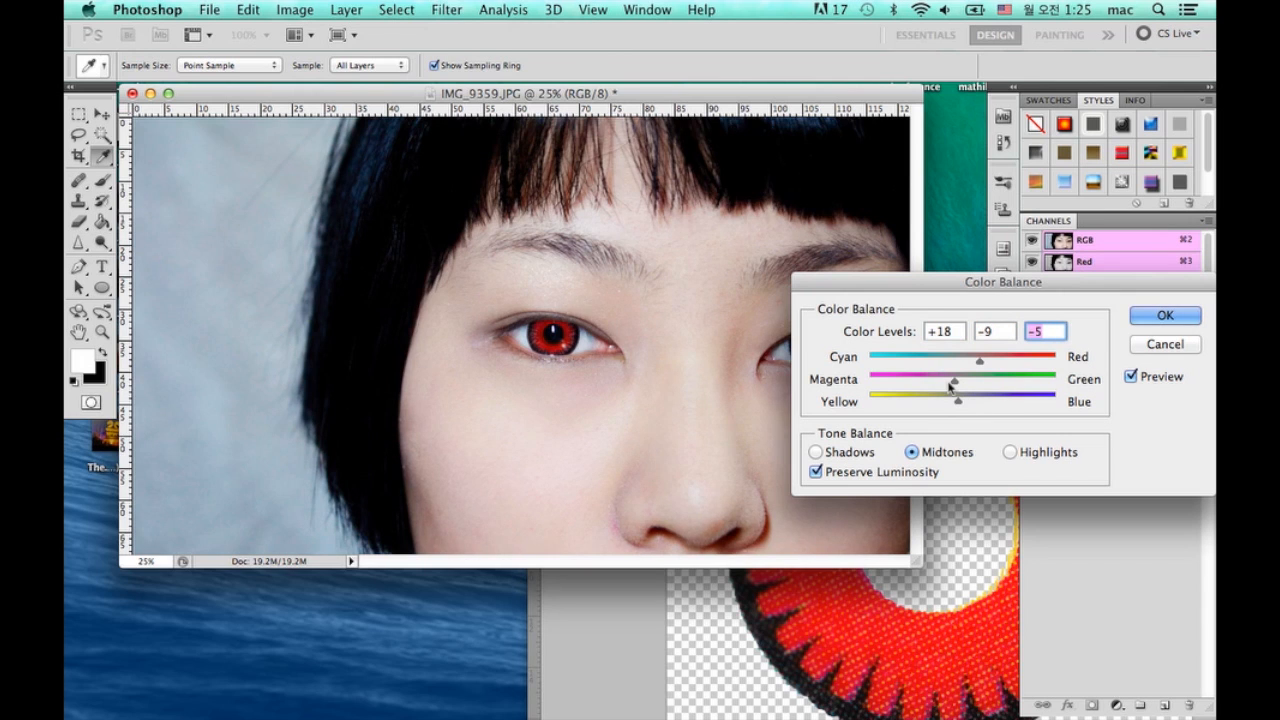
drag(950, 385, 957, 382)
click(1165, 314)
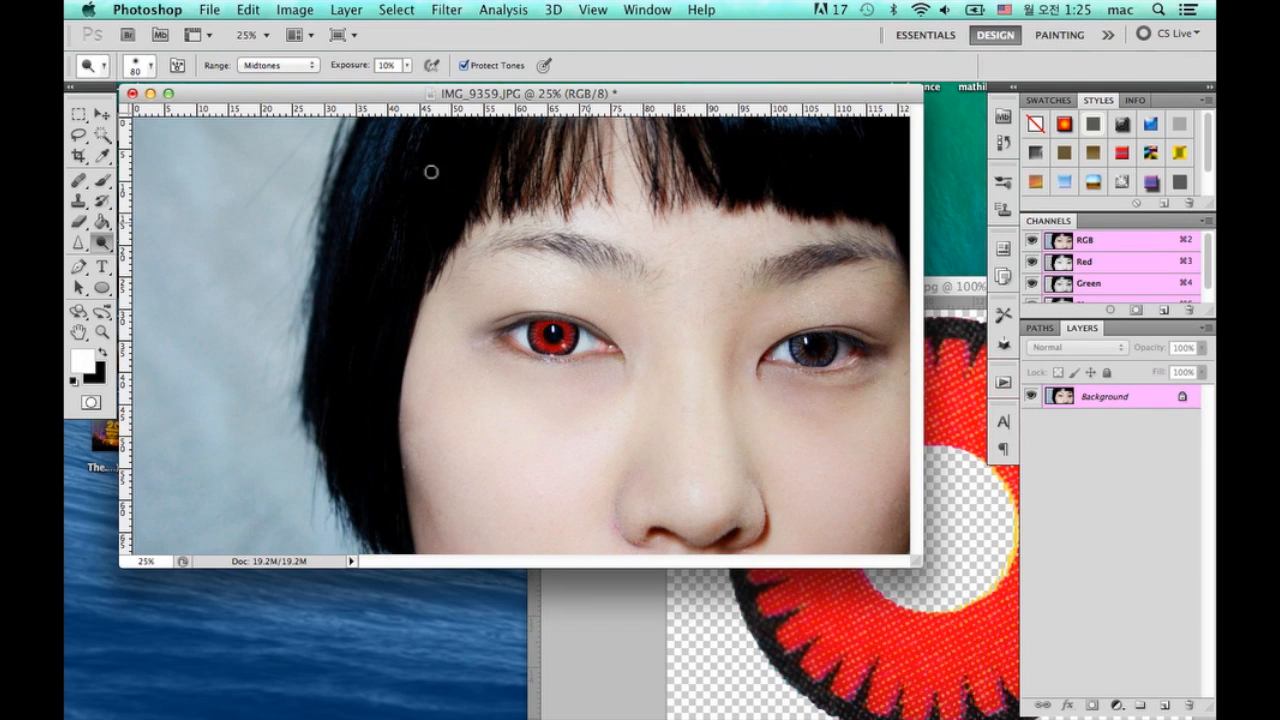
Crop the portrait to a square framing around the red-lensed eye, including the fringe and cheek
key(c)
drag(398, 158, 664, 438)
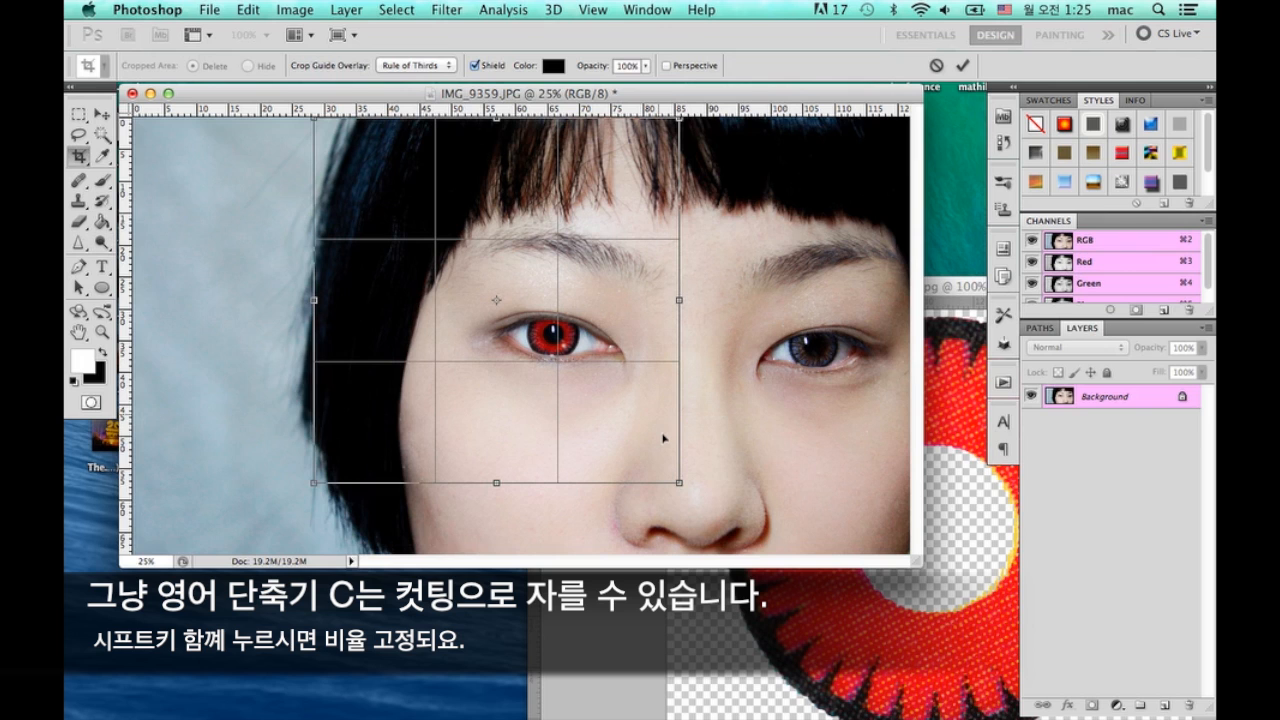
drag(679, 483, 647, 420)
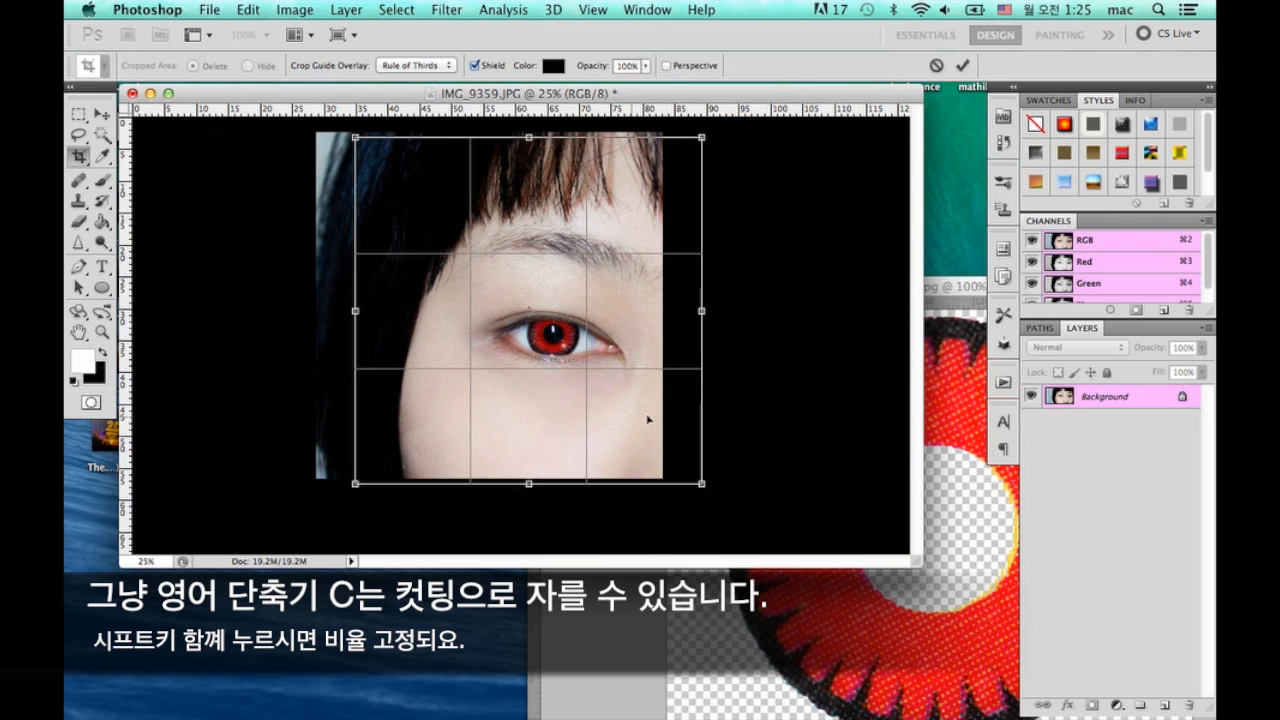
key(Return)
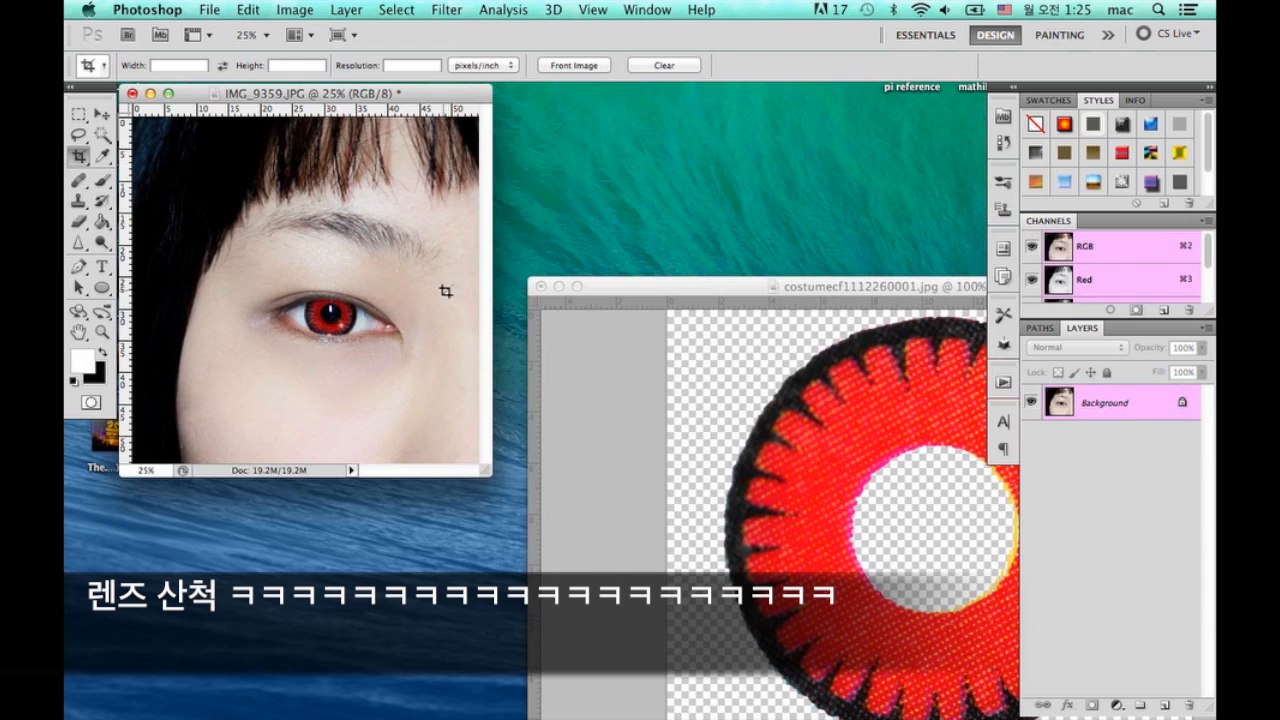
Move the portrait window toward the middle of the workspace, minimize the costume lens image and enlarge the portrait window slightly
key(super+equal)
key(super+equal)
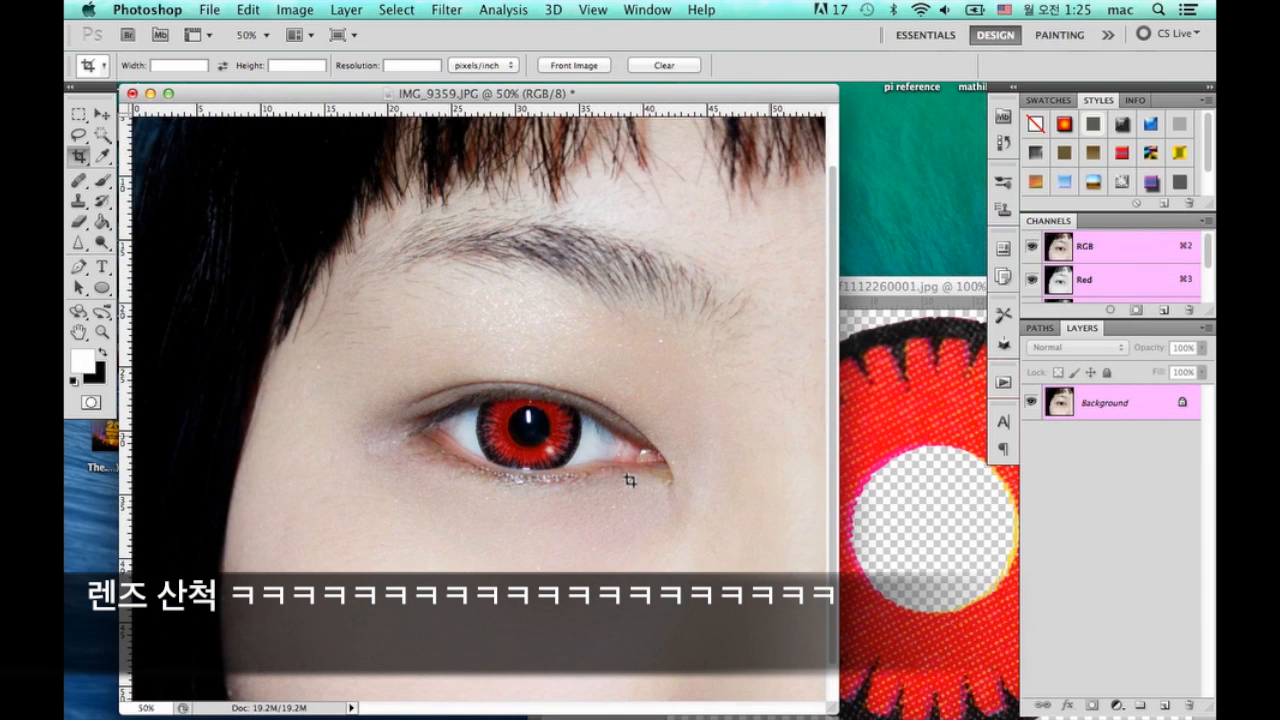
scroll(630, 480, down, 2)
key(super+minus)
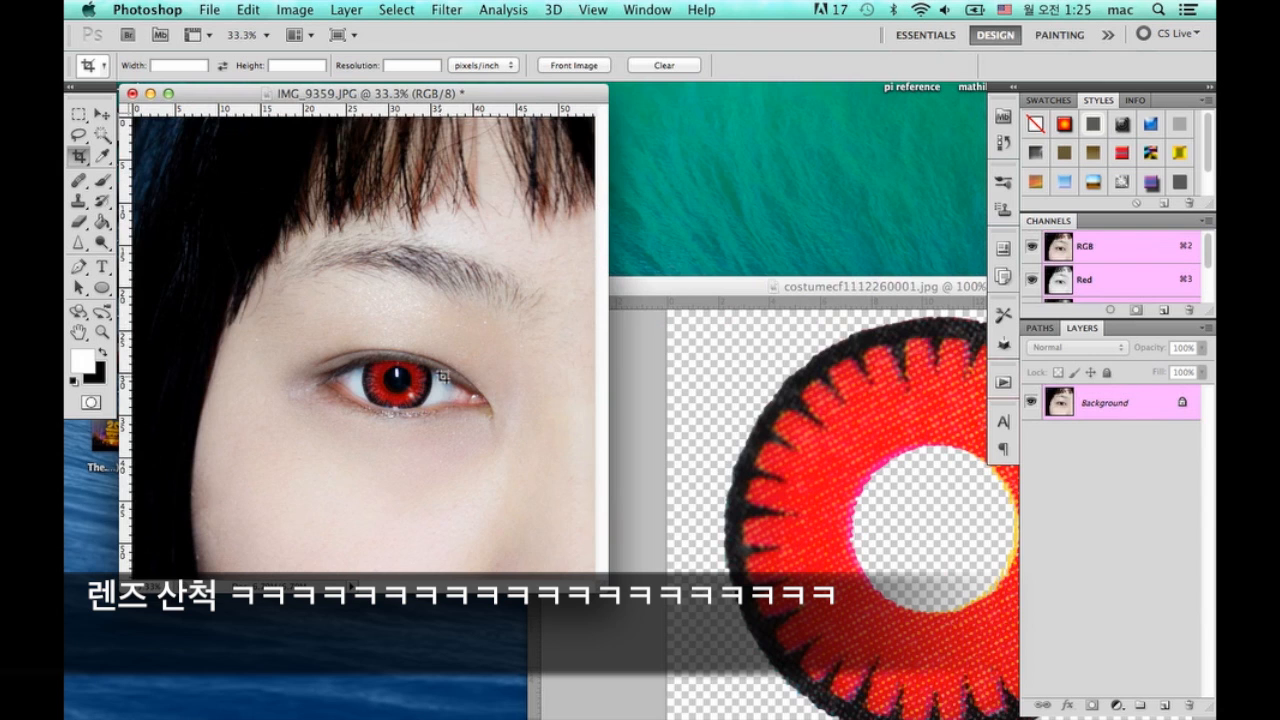
drag(344, 88, 522, 93)
drag(895, 290, 801, 272)
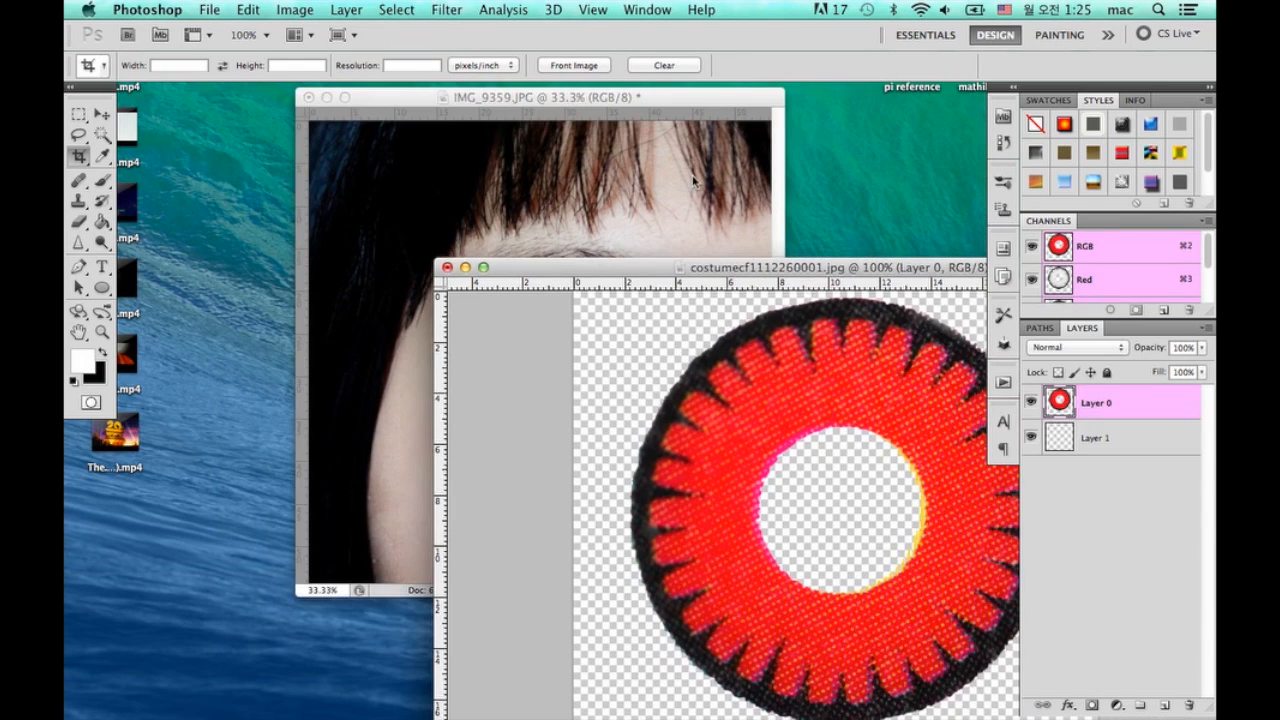
drag(694, 181, 657, 159)
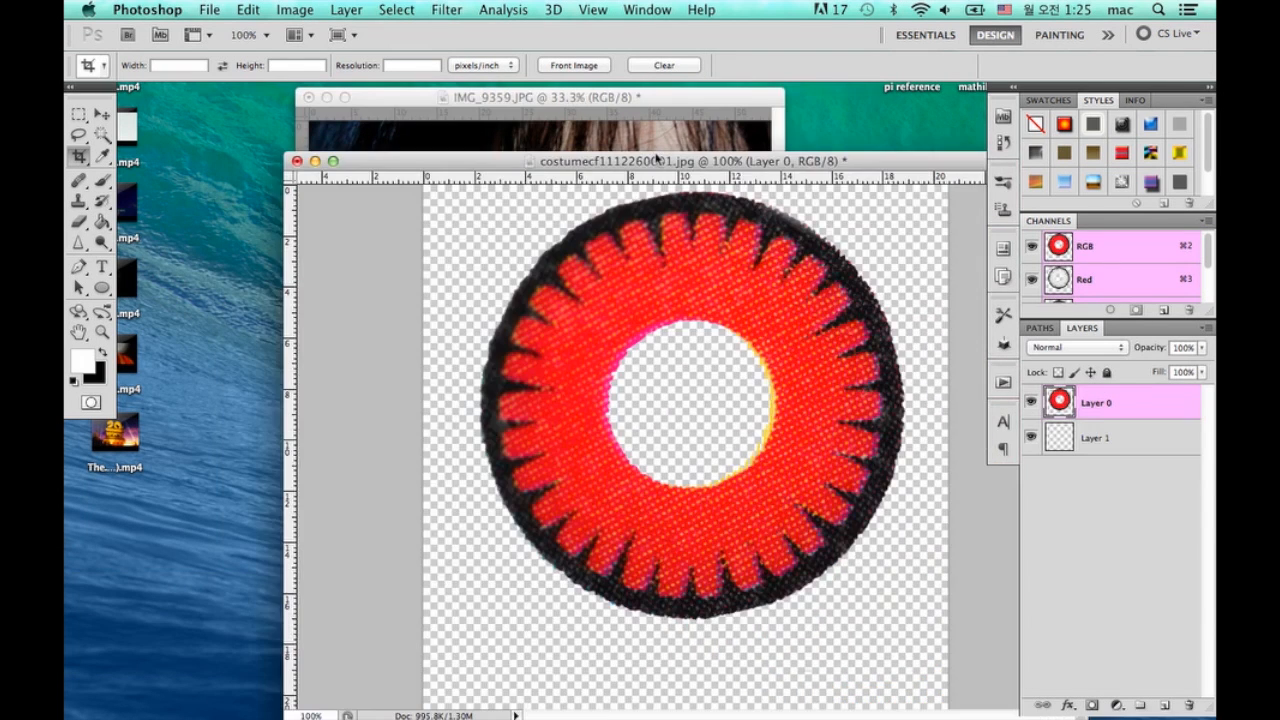
click(315, 161)
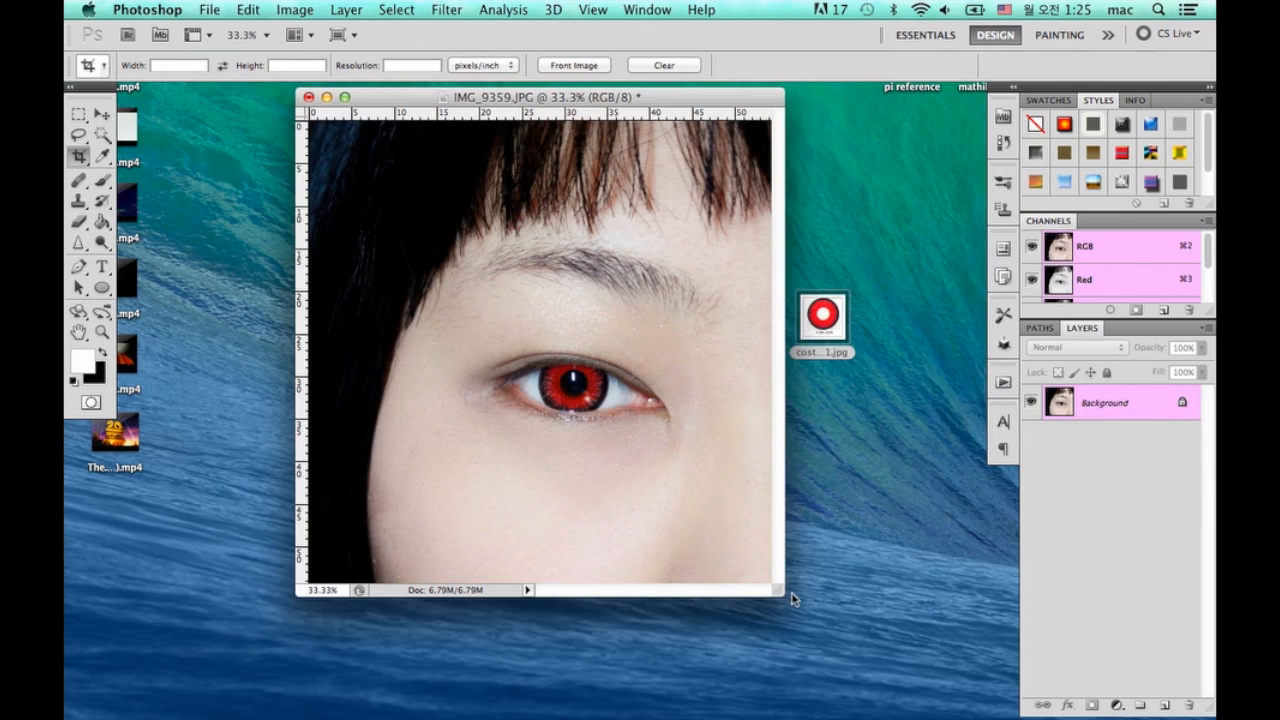
drag(792, 599, 820, 604)
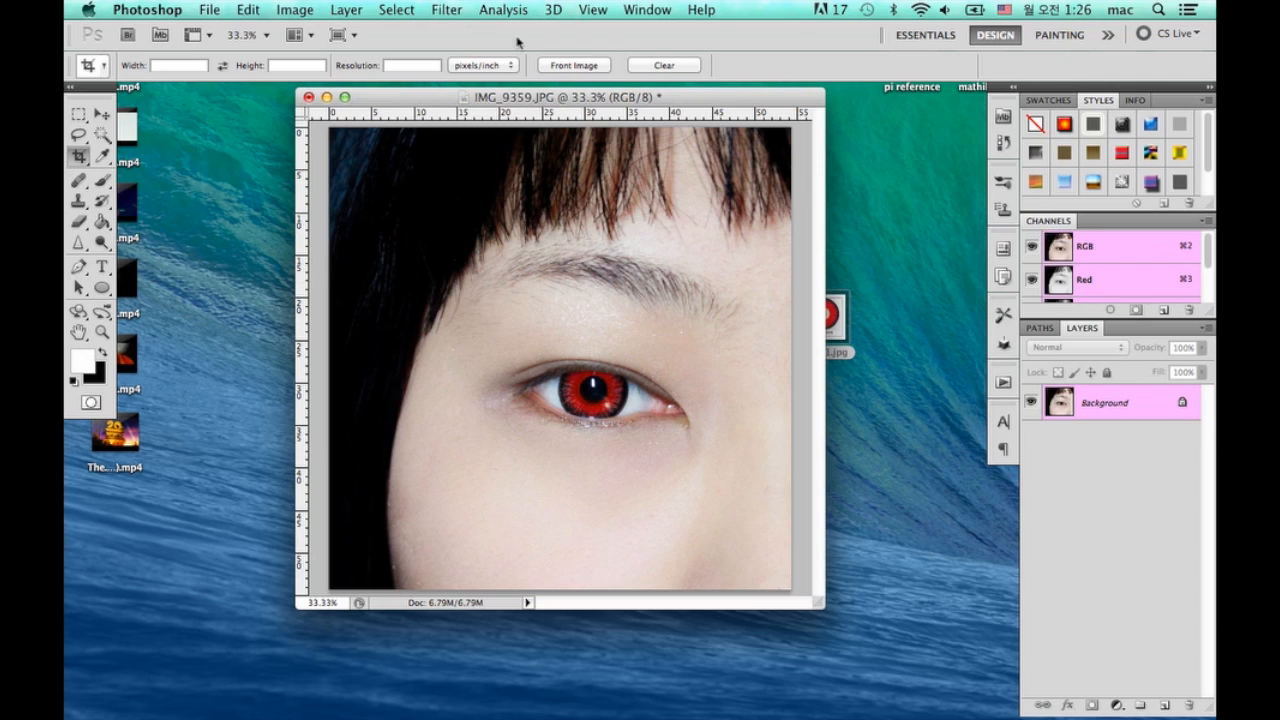
Preview the 35mm Prime, 105mm Prime, Movie Prime and 50-300mm Zoom lens flares at 100% brightness over the dark hair
click(446, 11)
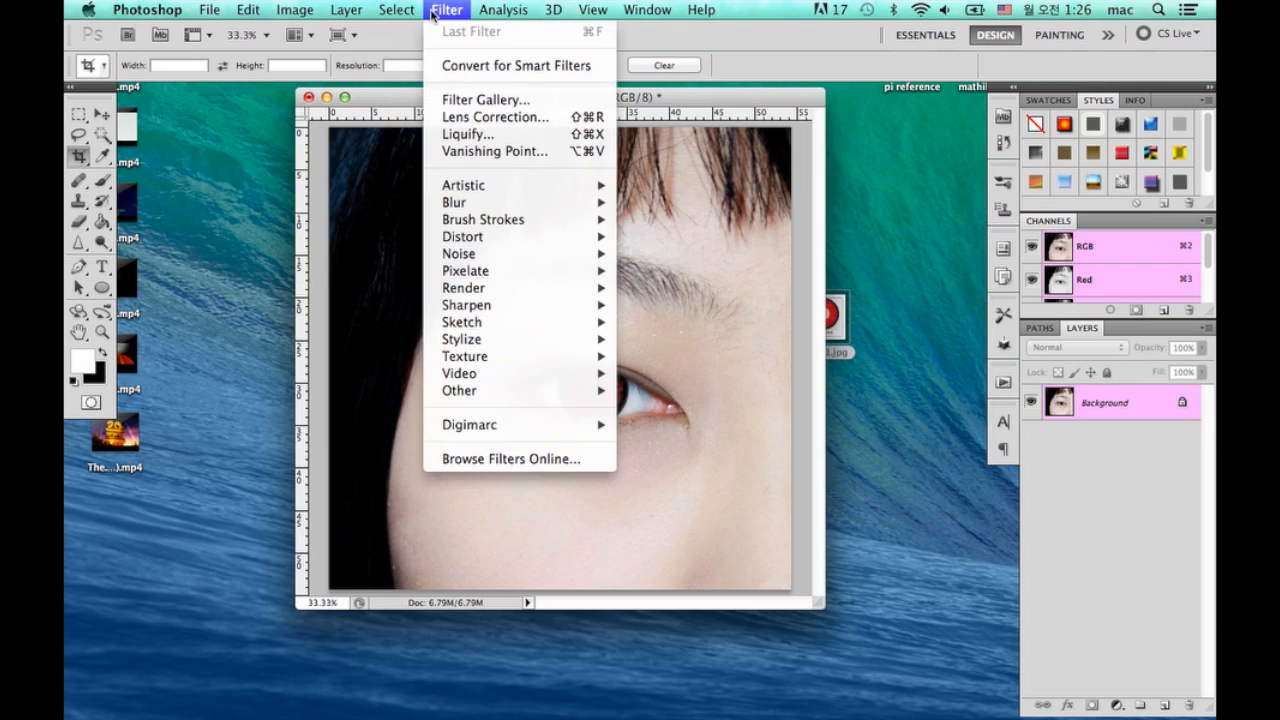
mouse_move(491, 288)
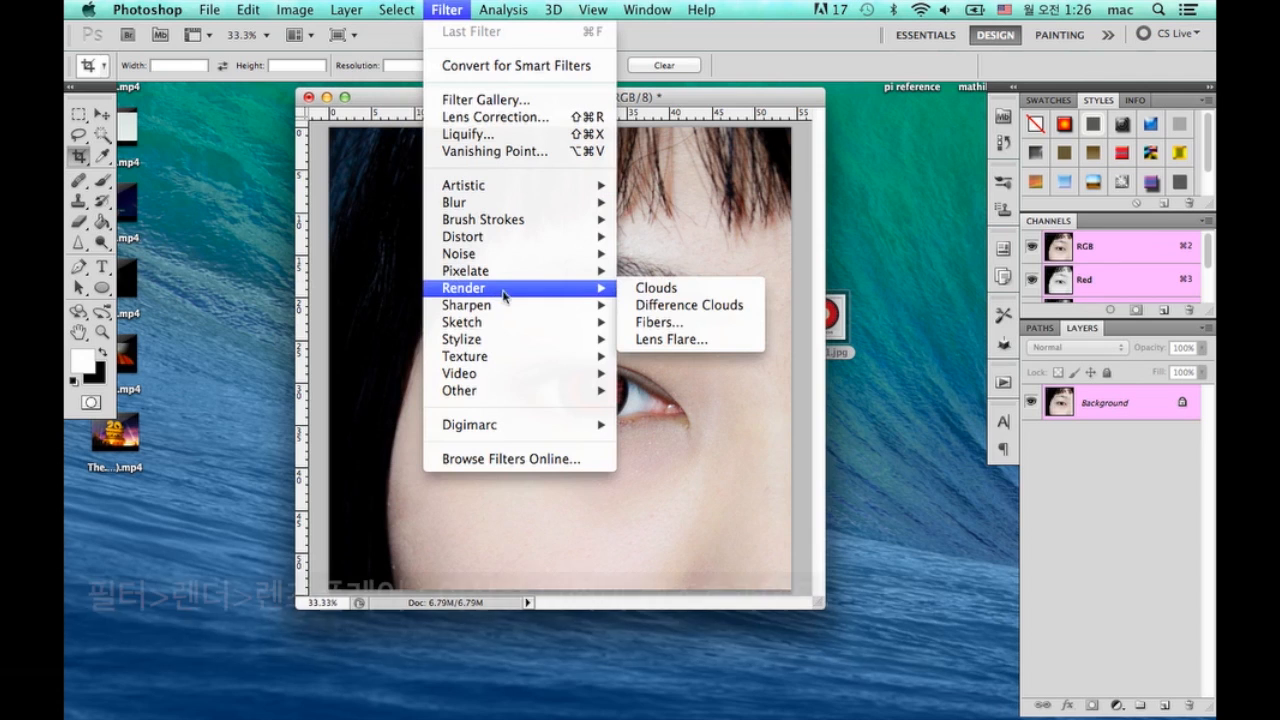
click(703, 341)
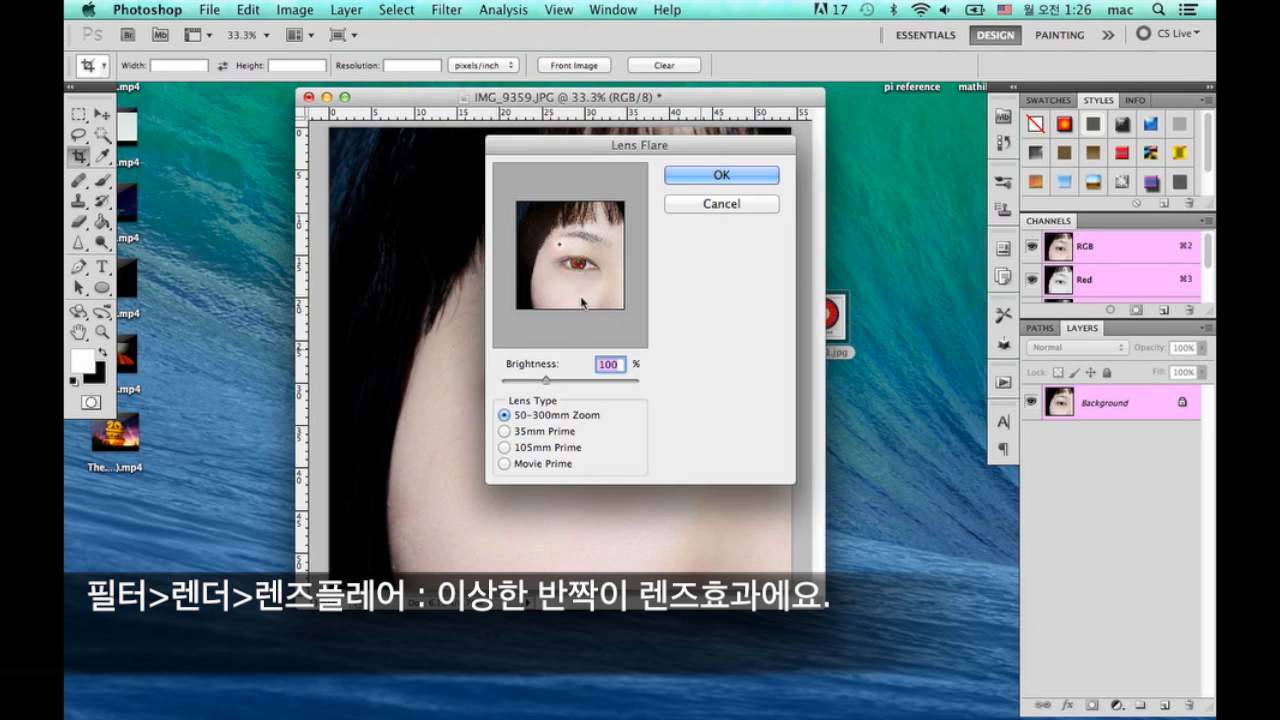
click(510, 432)
click(536, 222)
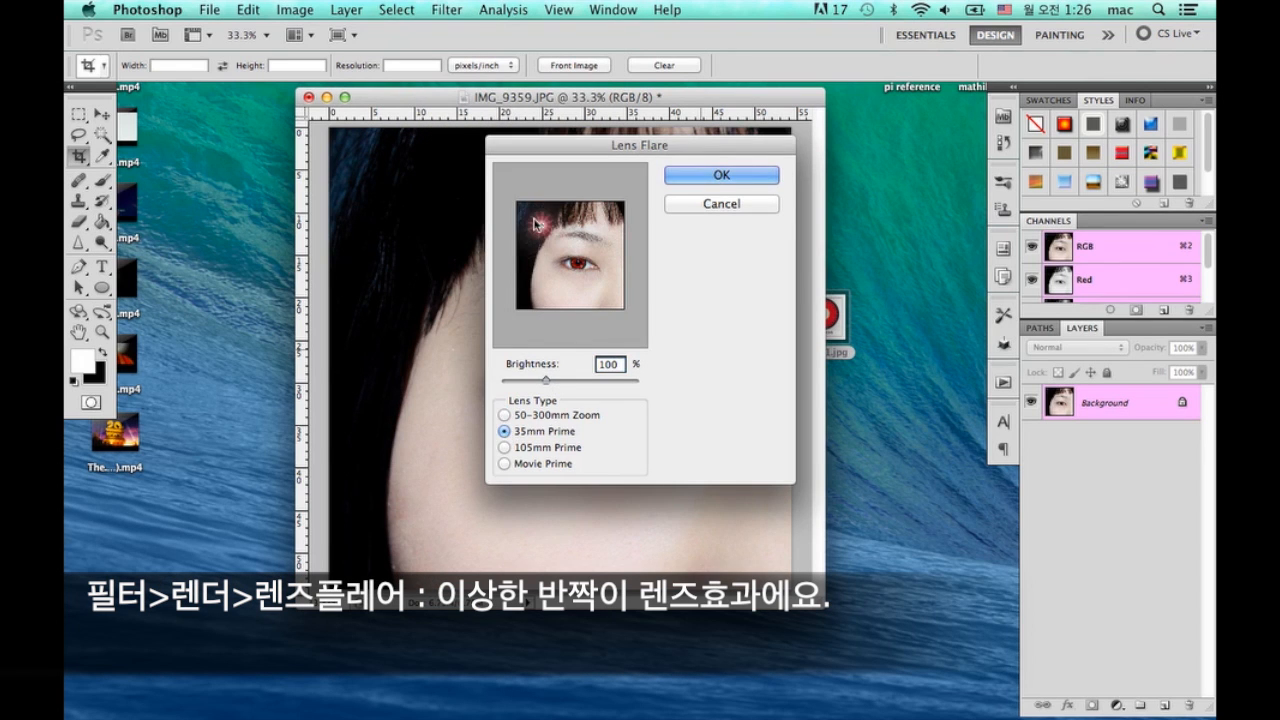
mouse_move(536, 223)
mouse_down()
mouse_move(535, 297)
mouse_move(525, 217)
mouse_up()
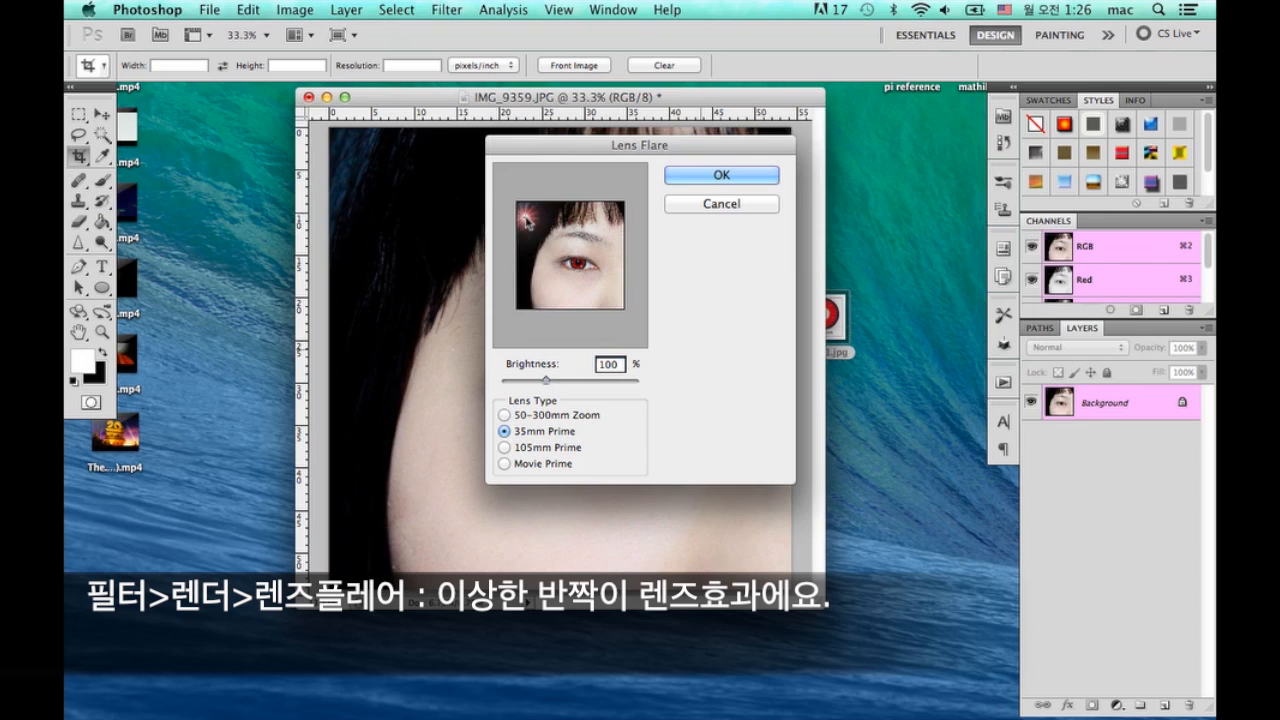
click(505, 448)
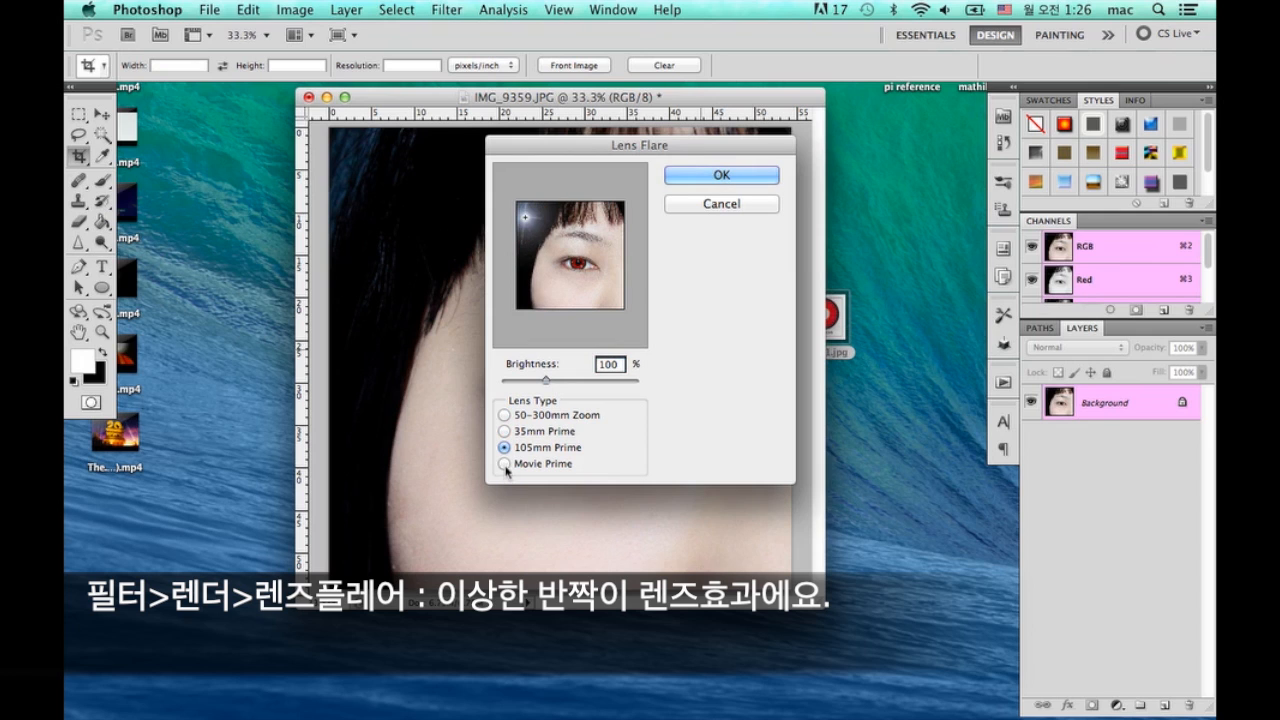
click(505, 464)
mouse_move(525, 223)
mouse_down()
mouse_move(536, 277)
mouse_move(537, 214)
mouse_up()
click(505, 415)
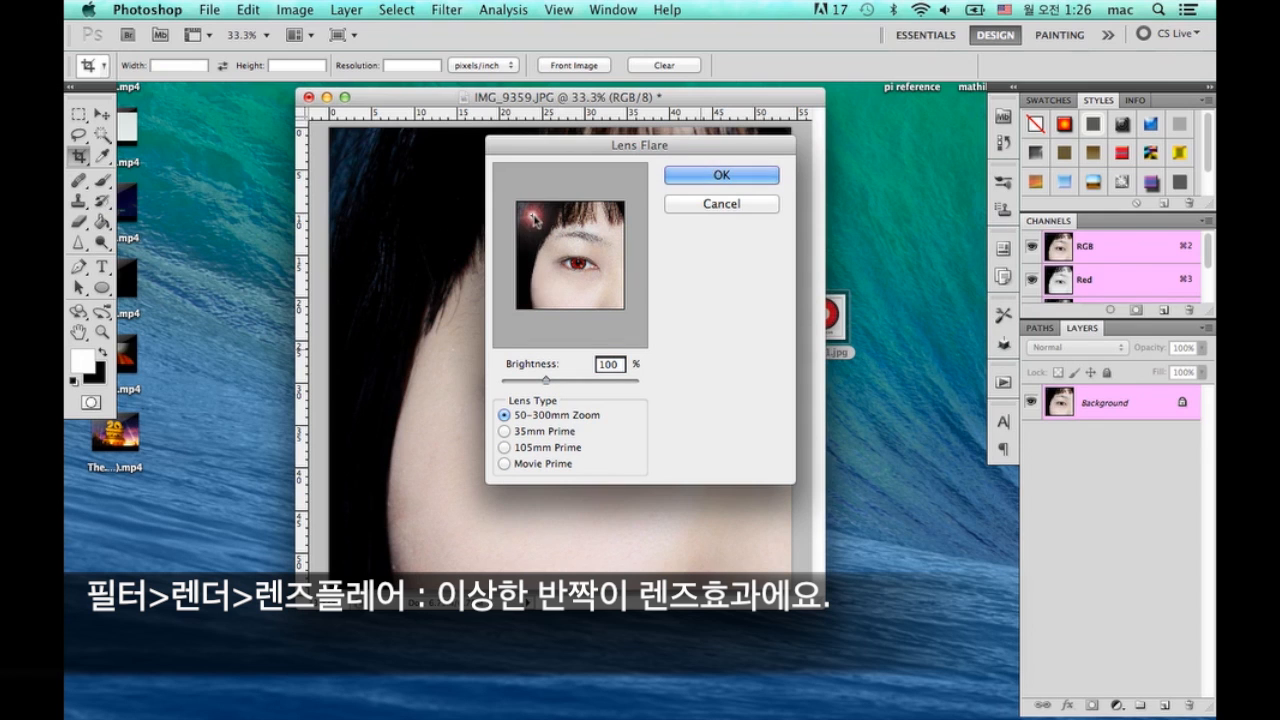
Try a 50-300mm Zoom lens flare at 100% brightness on the dark hair, and undo it
click(543, 249)
drag(545, 253, 529, 216)
click(701, 184)
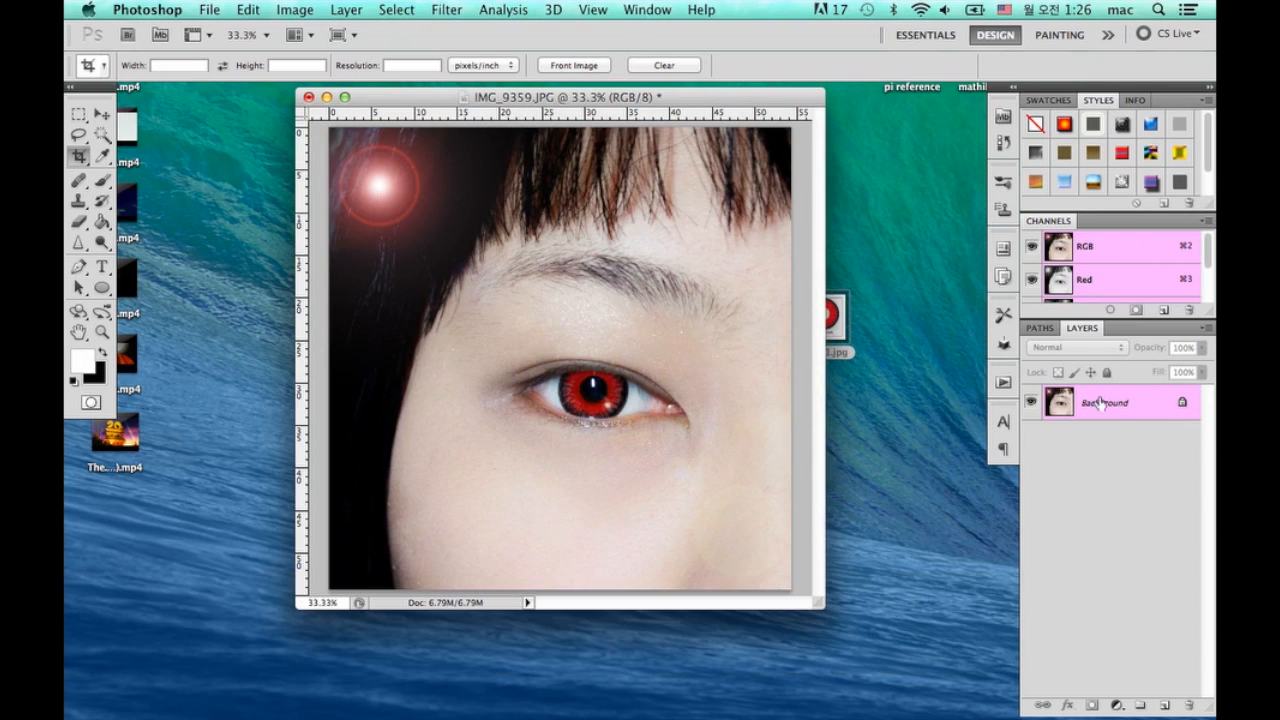
key(super+z)
Render a 50-300mm Zoom lens flare at 42% brightness on the red contact lens
click(447, 10)
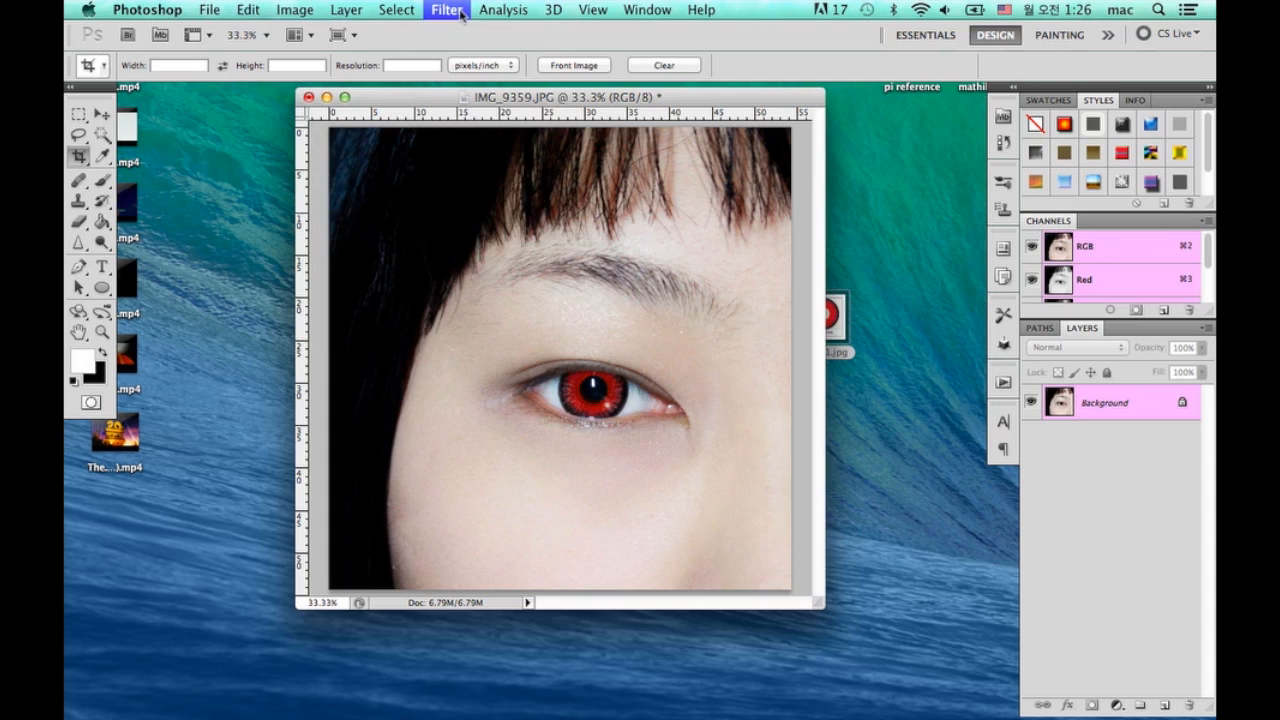
mouse_move(568, 315)
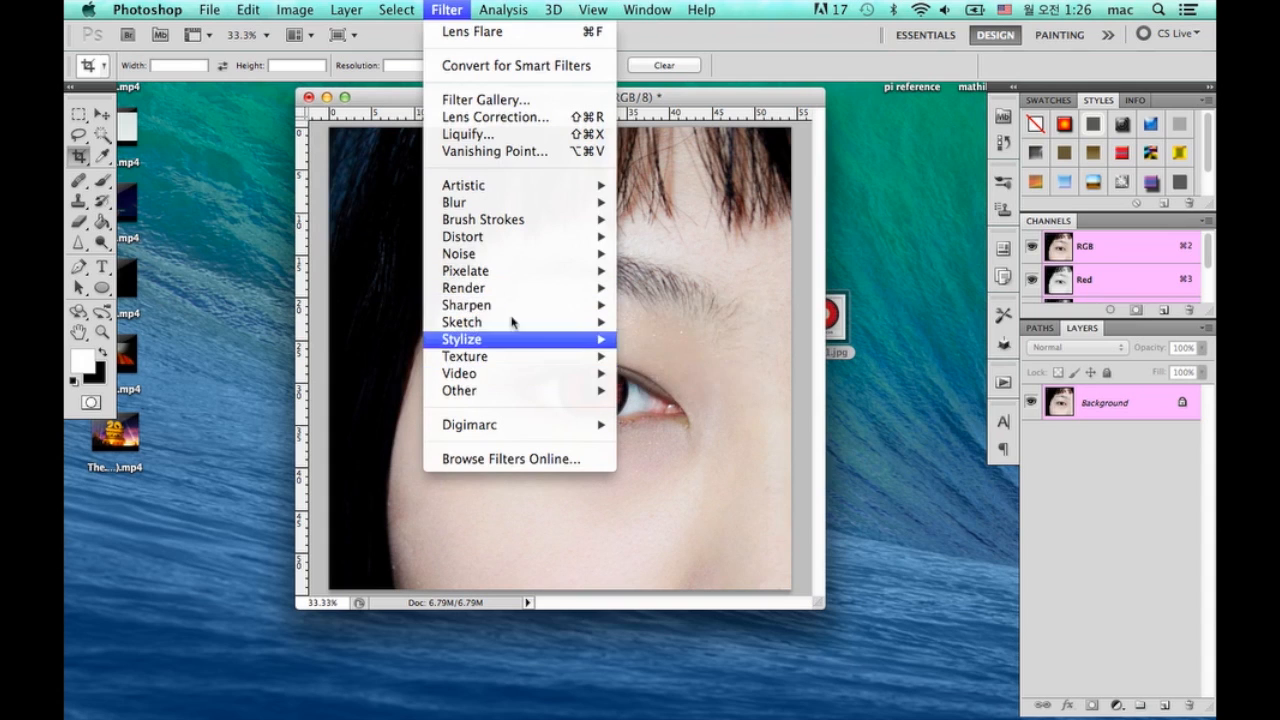
mouse_move(523, 290)
click(670, 340)
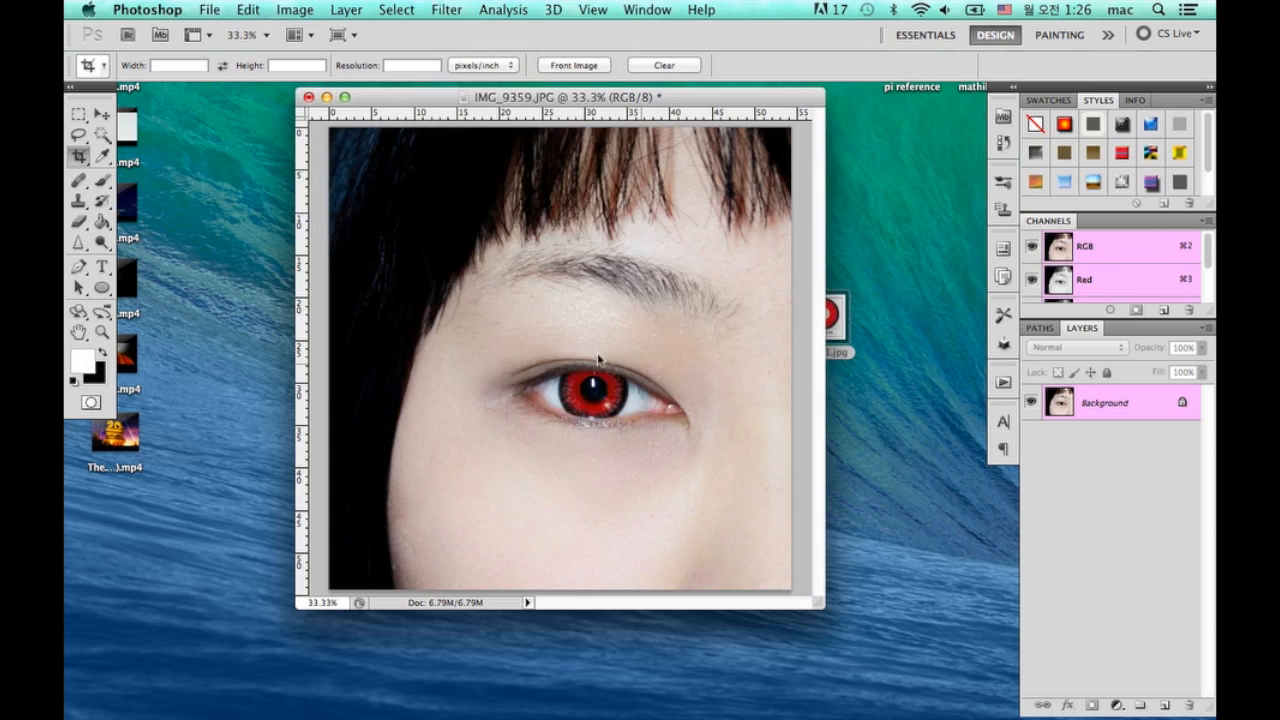
mouse_move(572, 267)
mouse_down()
mouse_move(559, 257)
mouse_move(579, 263)
mouse_up()
drag(546, 381, 520, 382)
click(574, 263)
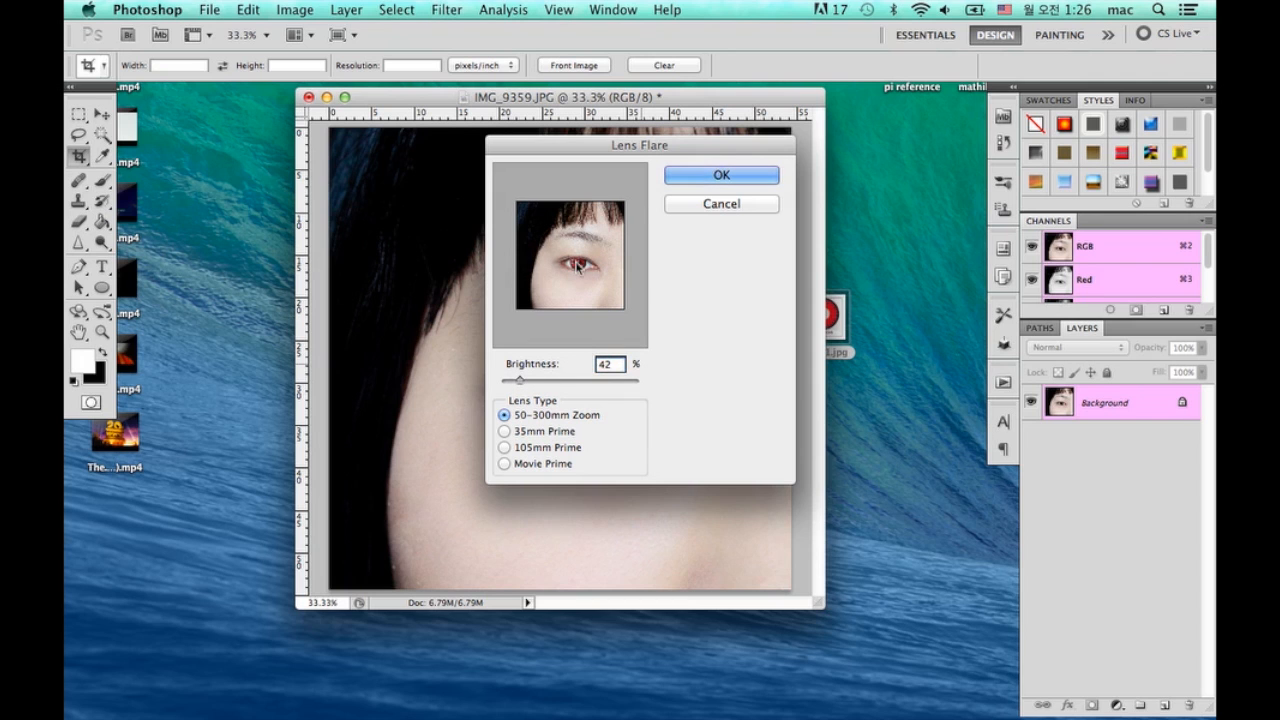
click(705, 175)
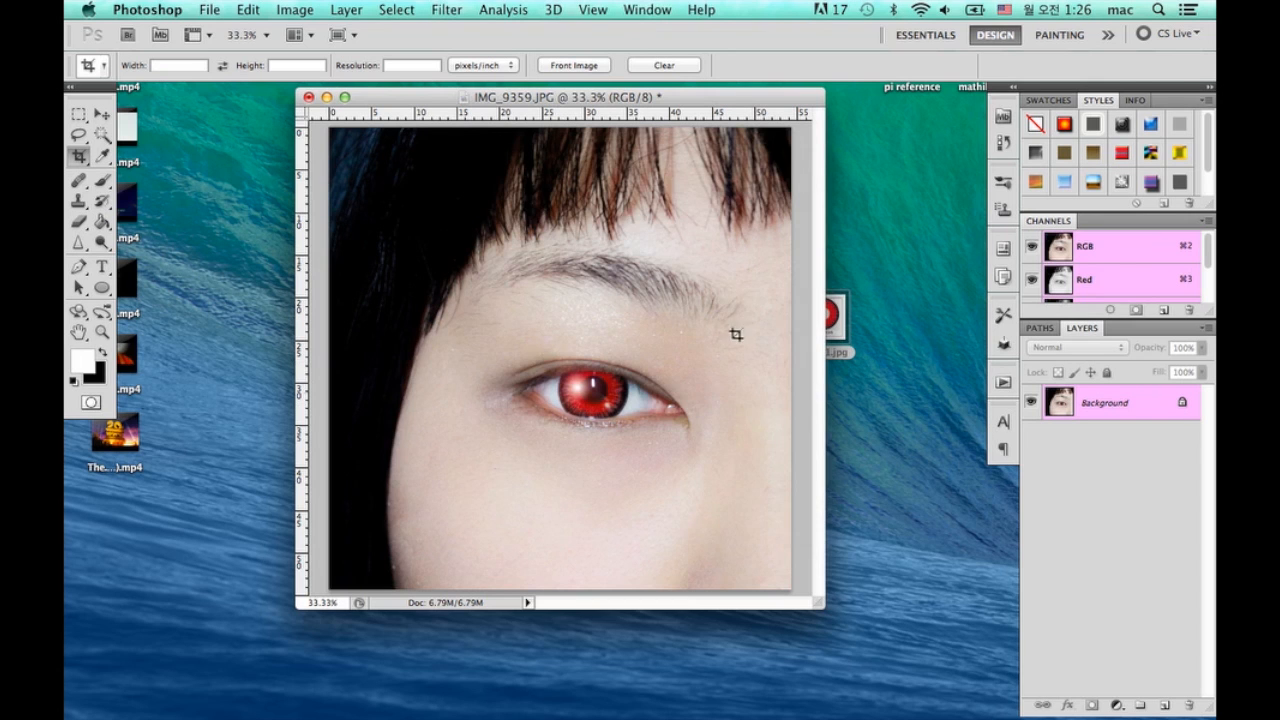
key(super+equal)
key(super+minus)
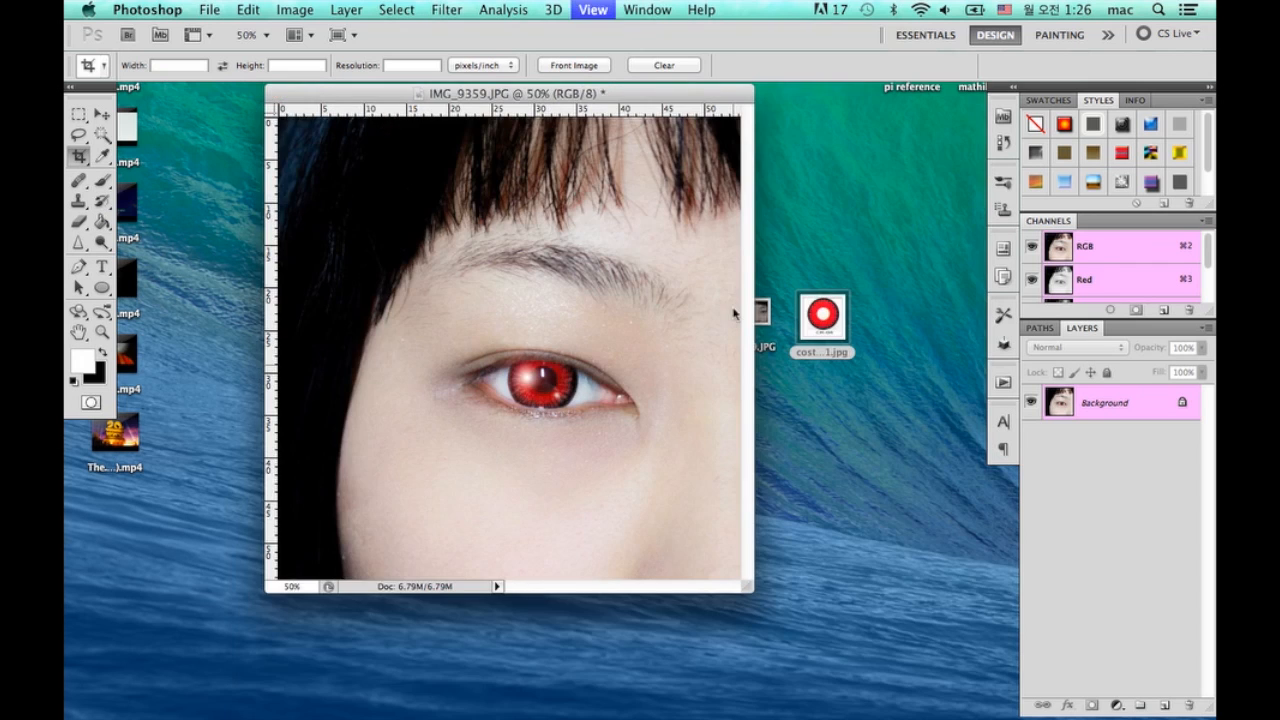